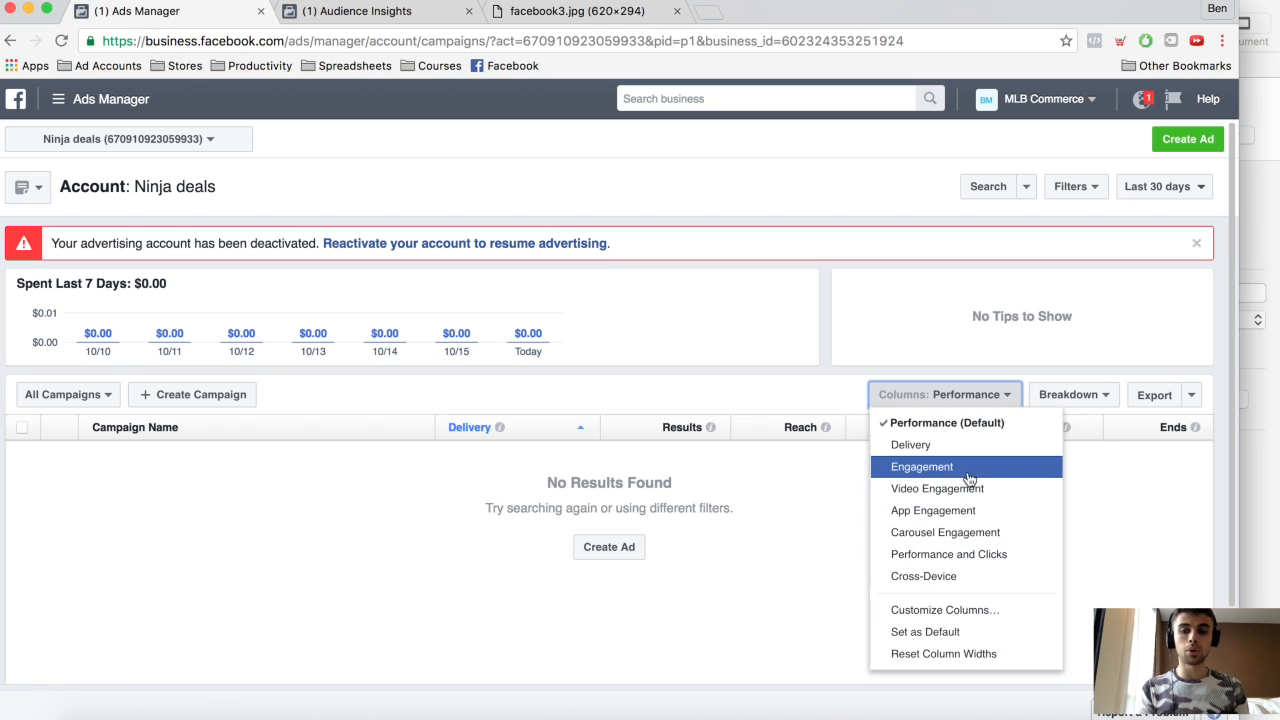
- Open the Power Editor in a new browser tab and switch to it
click(815, 489)
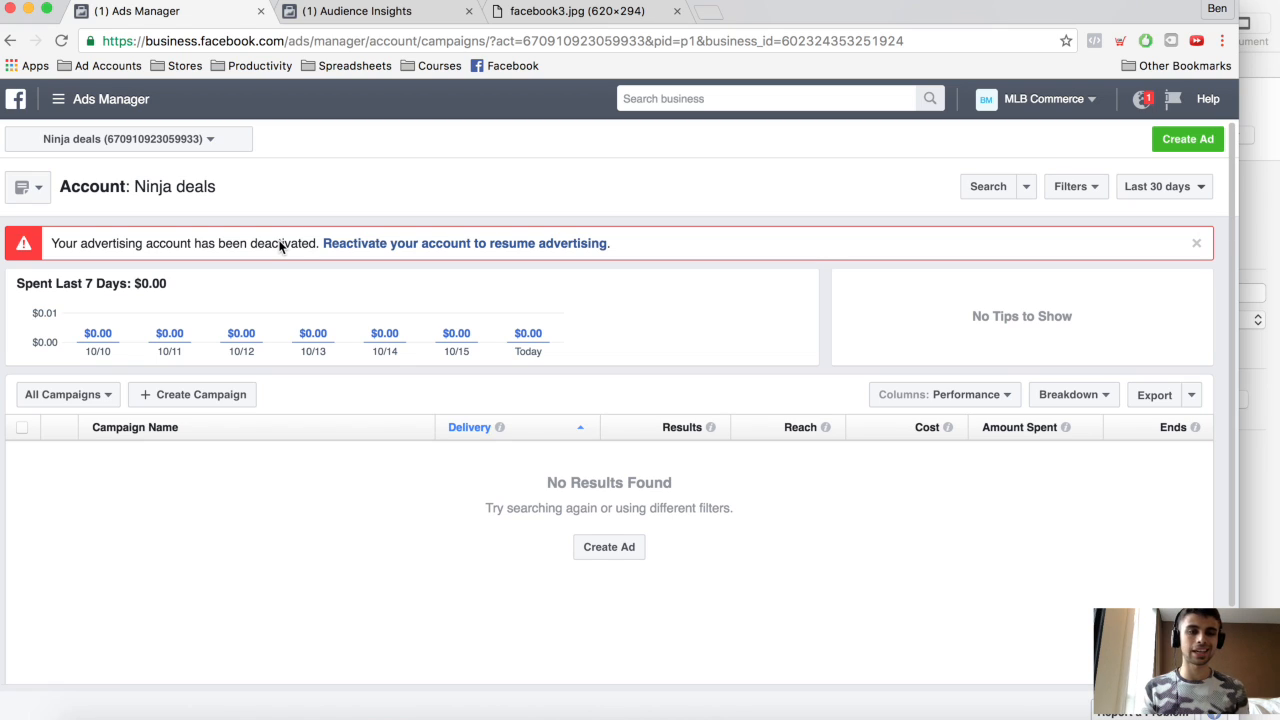
click(132, 108)
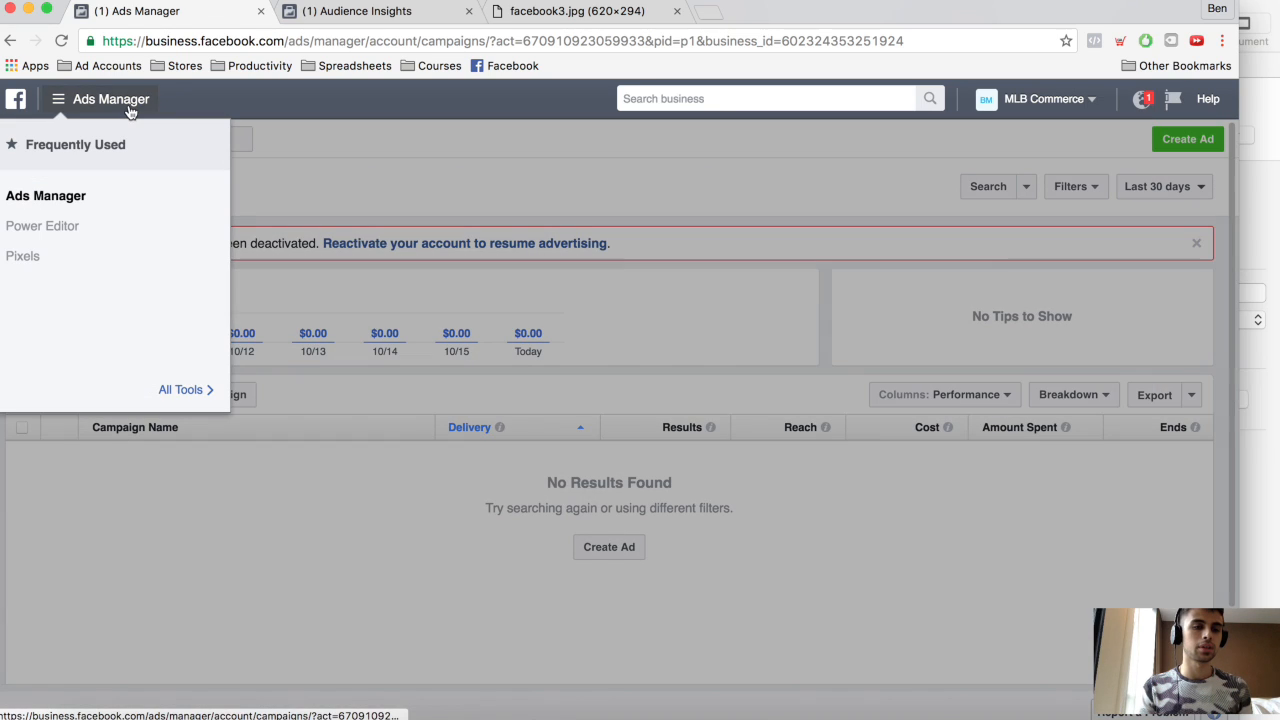
right_click(57, 228)
click(110, 230)
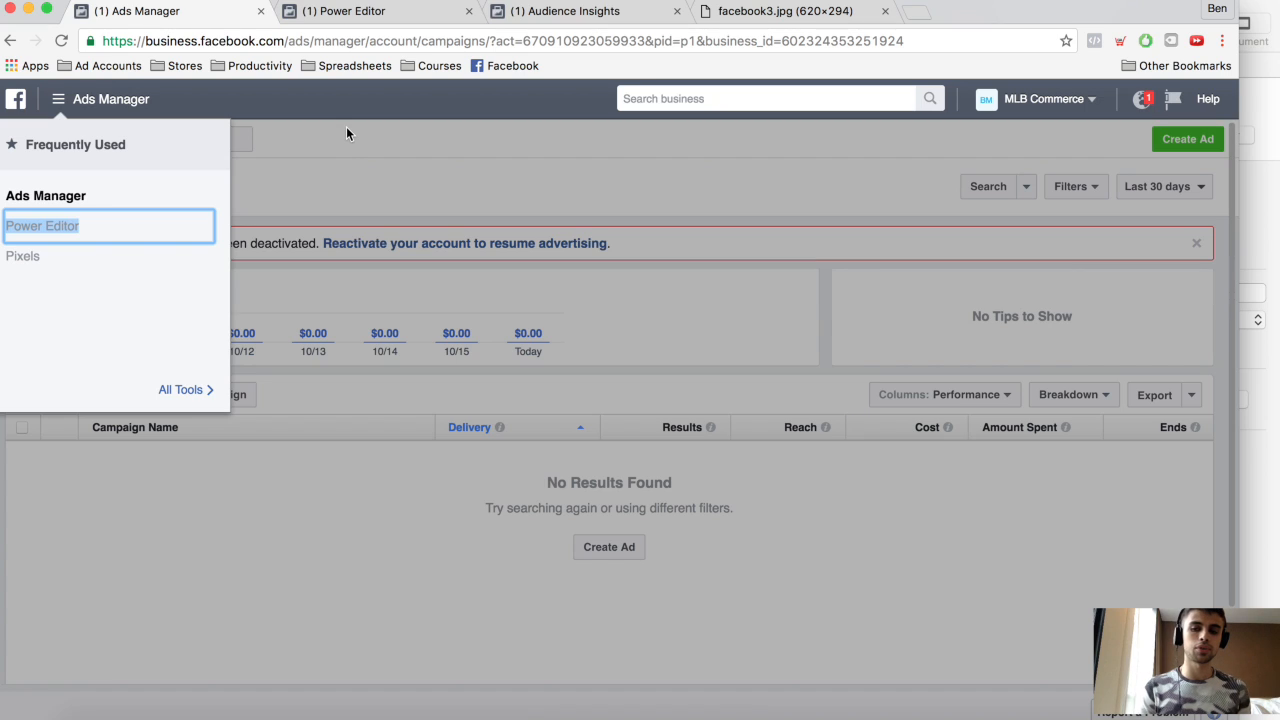
click(383, 10)
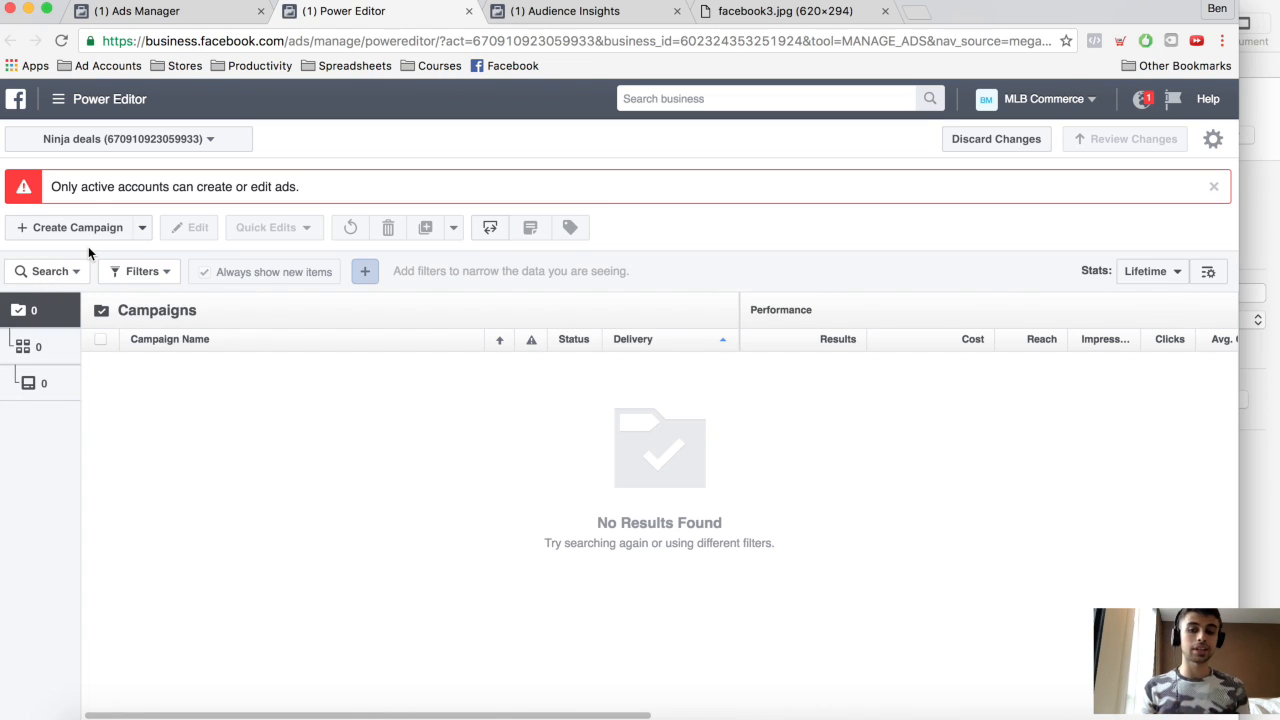
- Start creating a new campaign and review the available marketing objectives
click(70, 228)
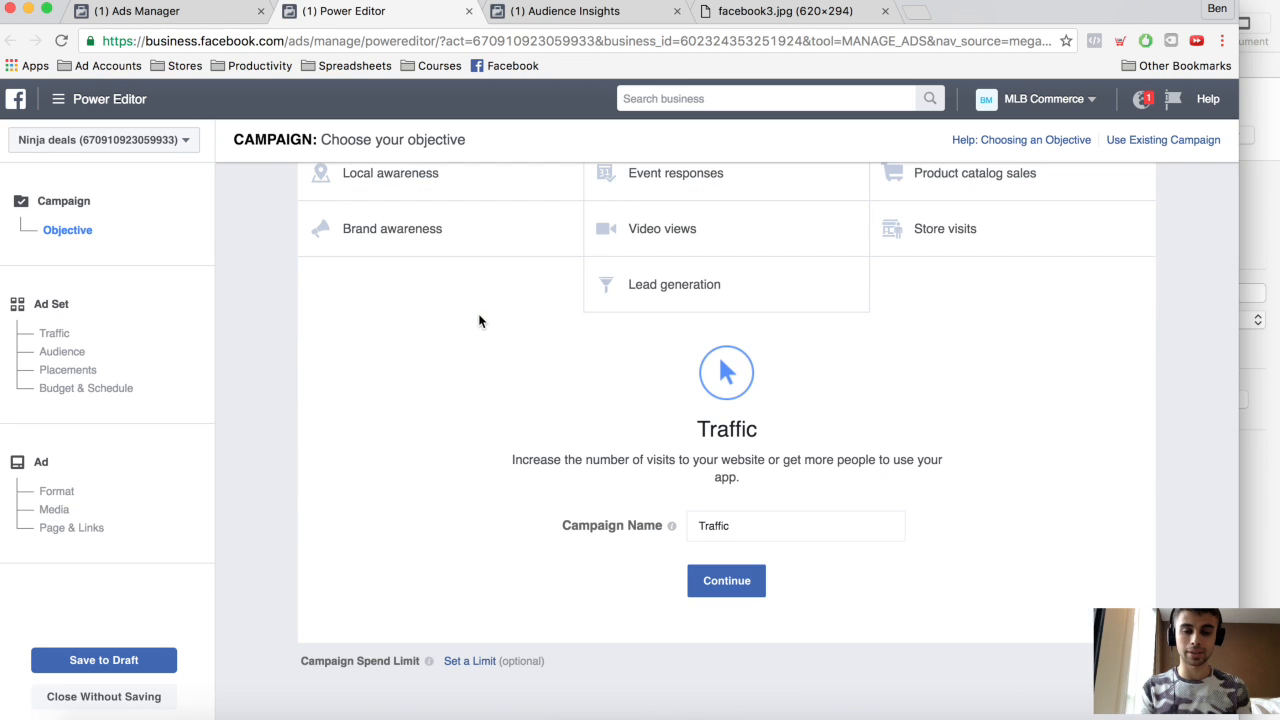
scroll(476, 439, up, 2)
scroll(476, 439, up, 2)
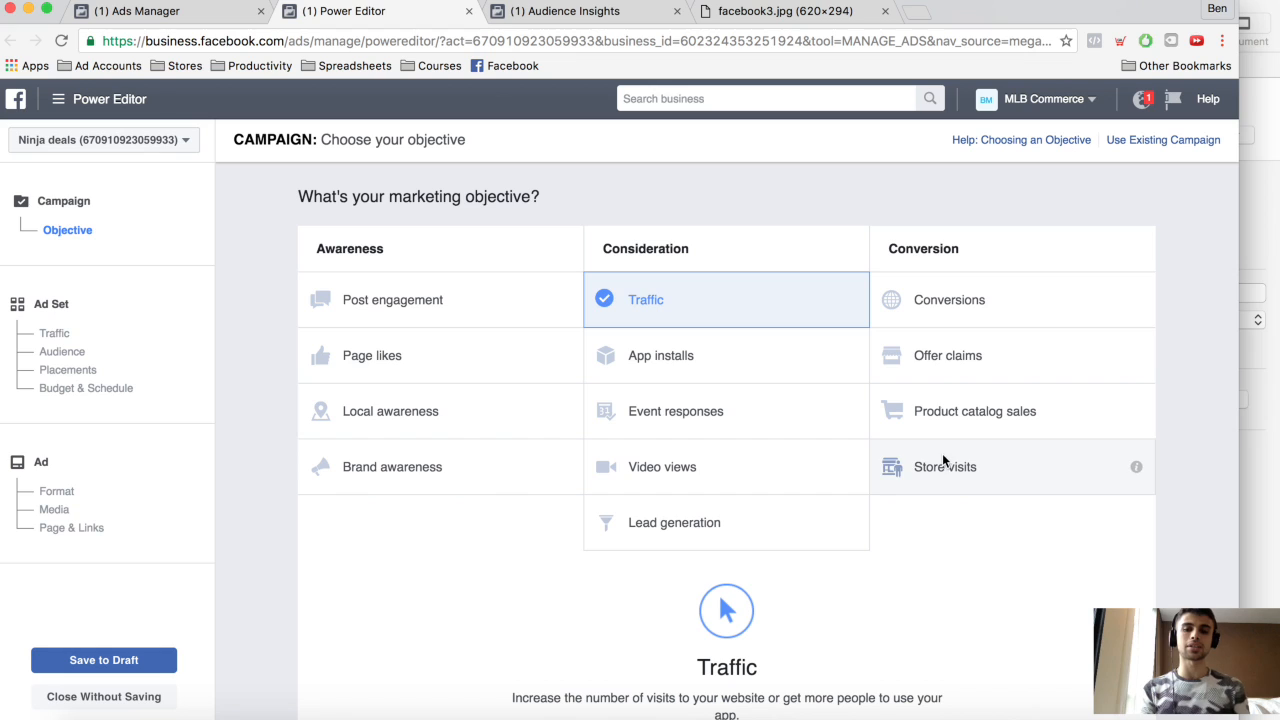
scroll(890, 600, down, 1)
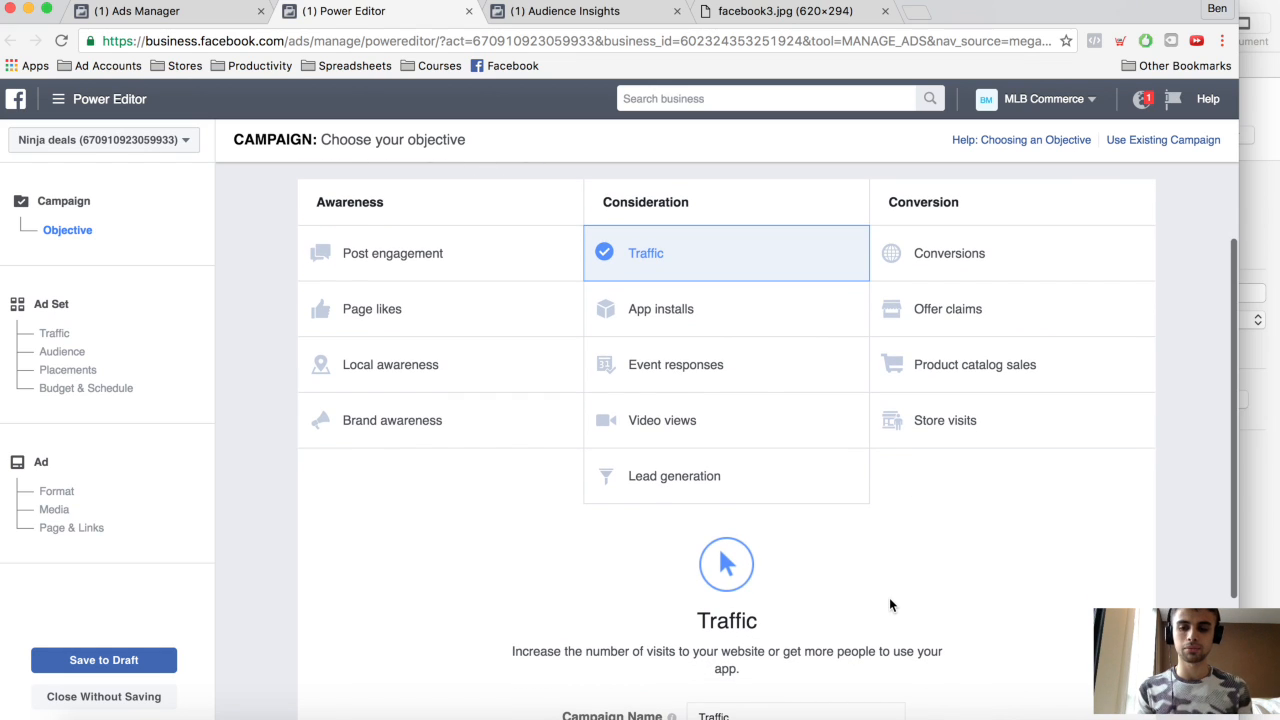
scroll(905, 505, down, 3)
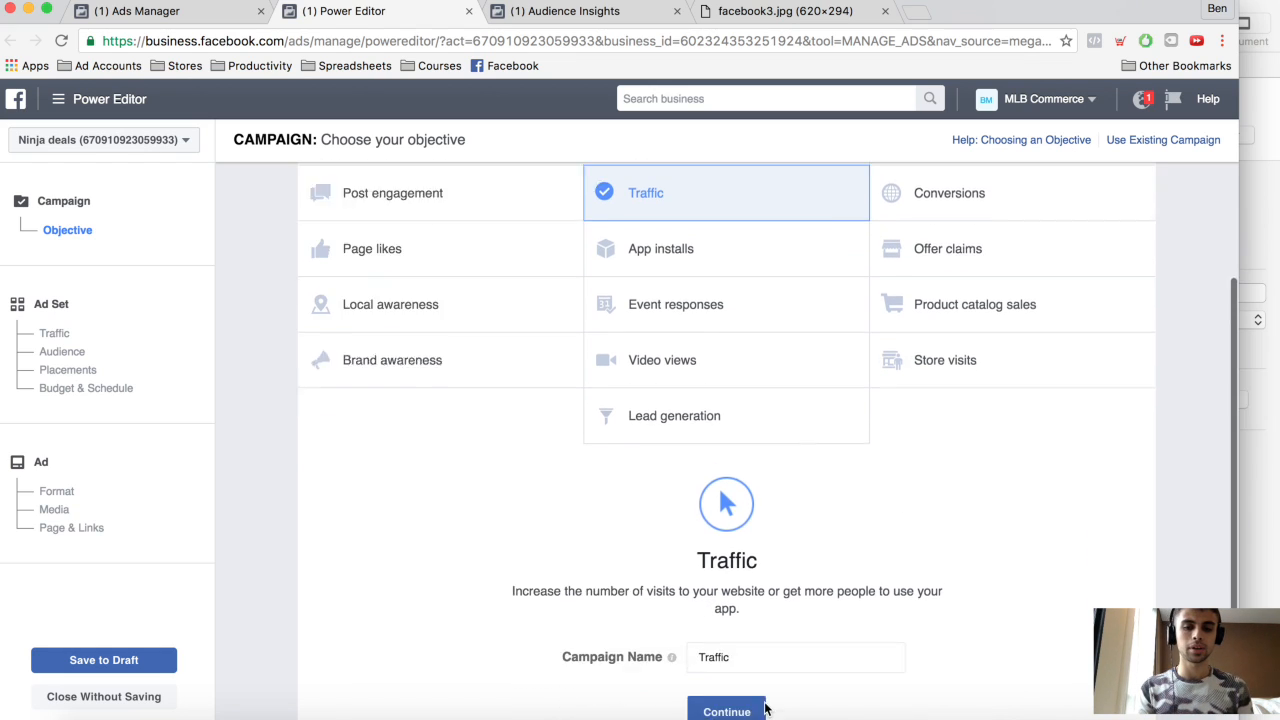
- Name the Traffic campaign "Wooden Table"
double_click(780, 597)
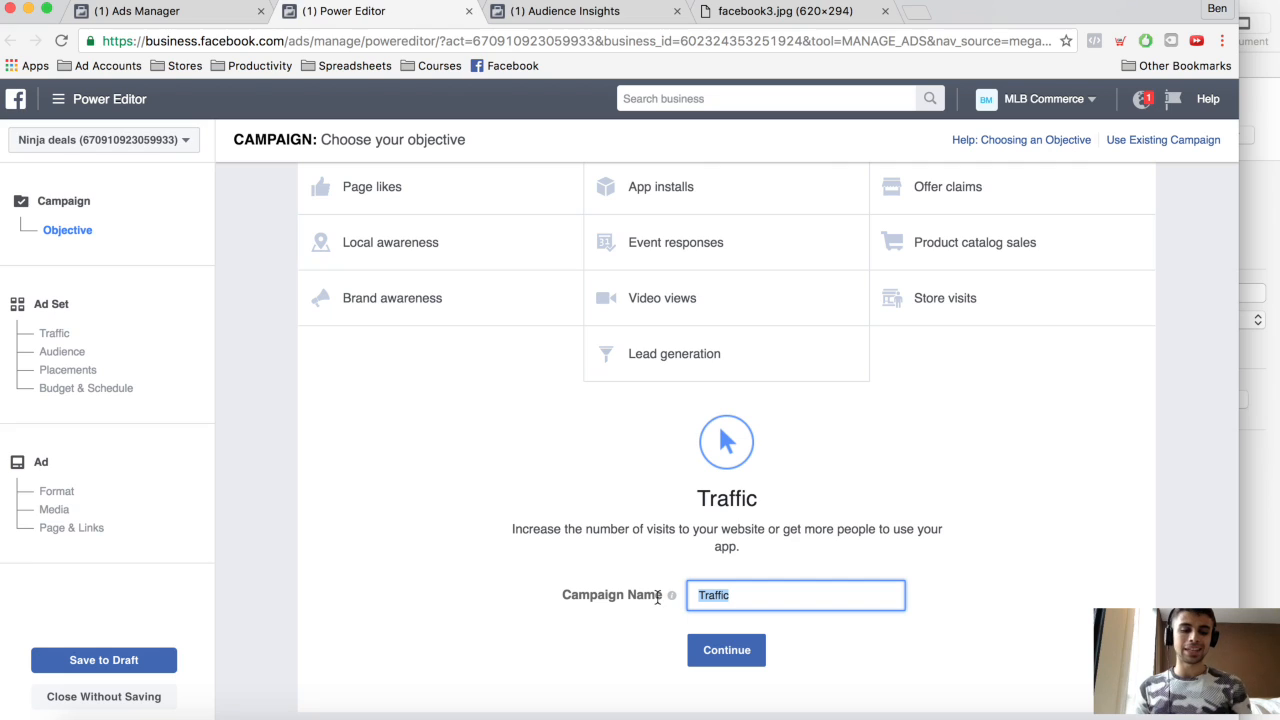
text(Woo)
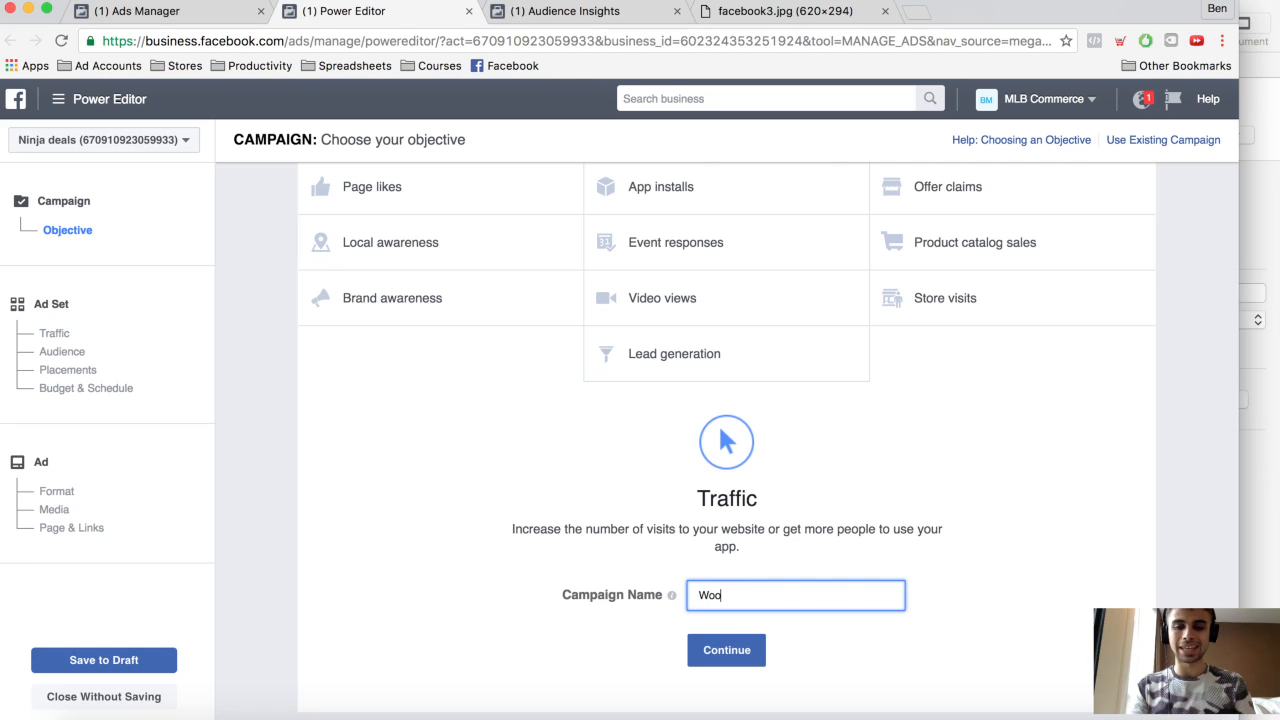
text(den)
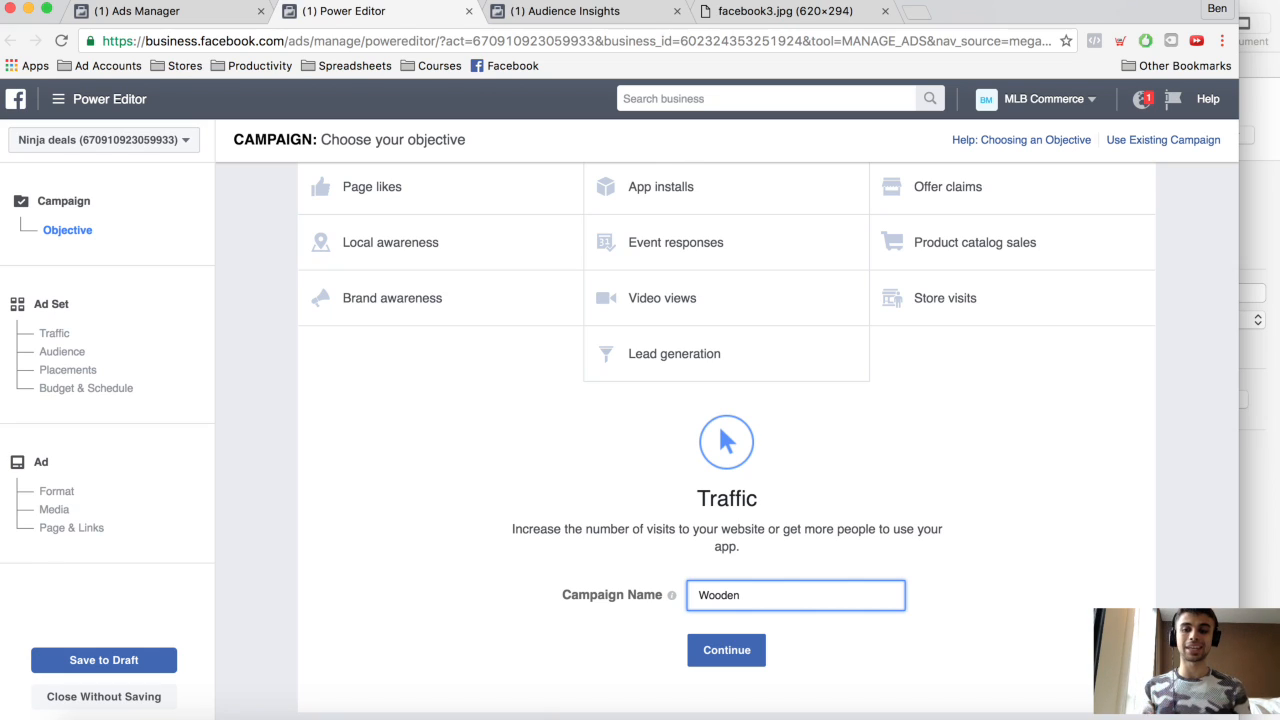
text(Table)
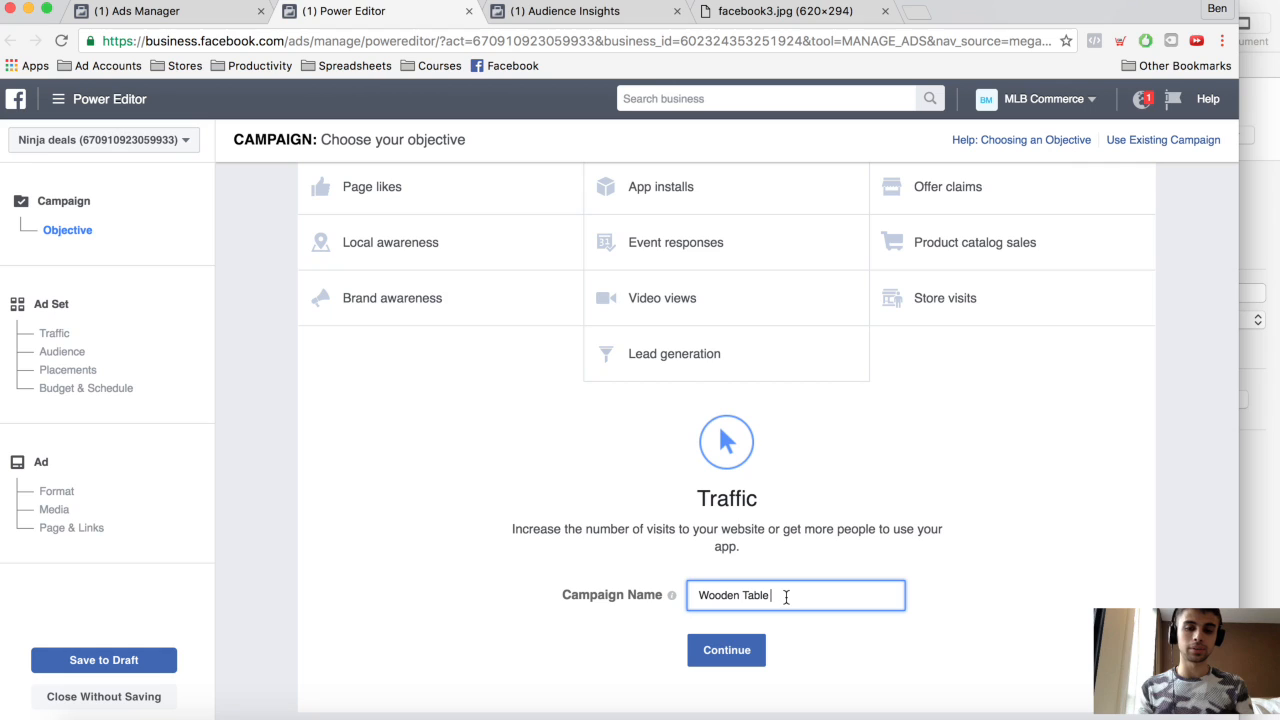
- Change the campaign's marketing objective from Traffic to Post engagement
scroll(786, 596, up, 3)
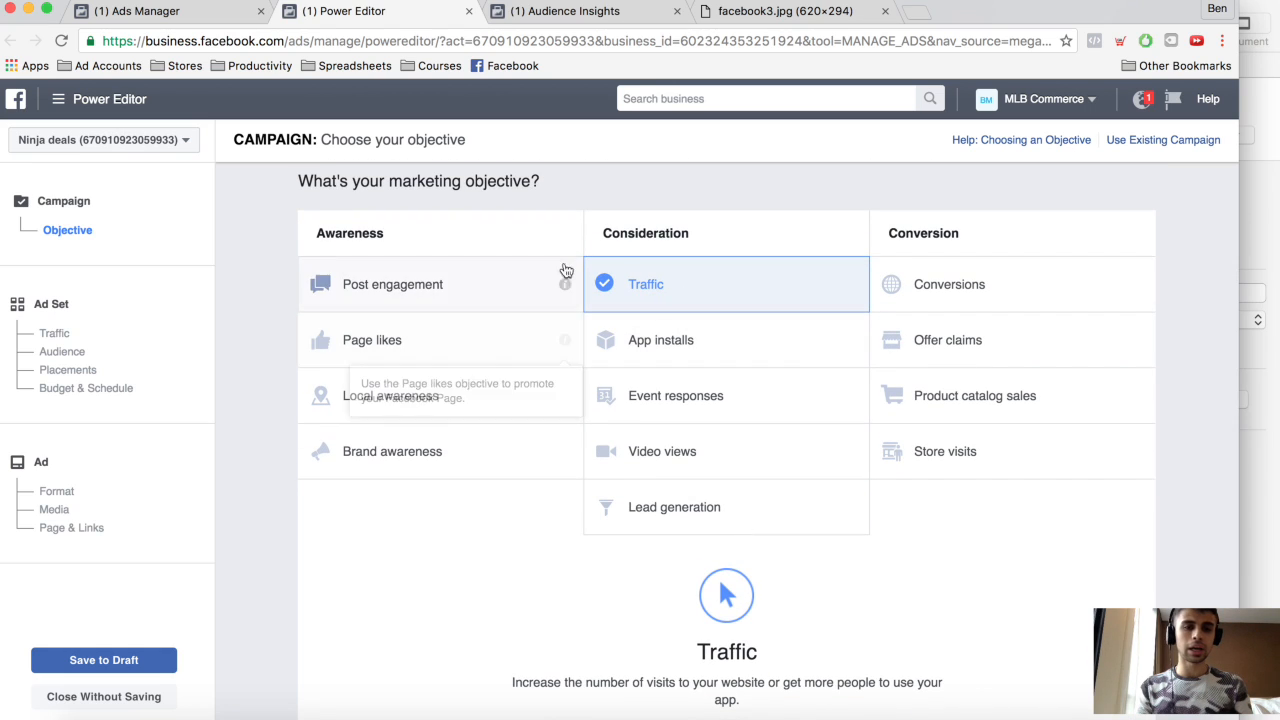
scroll(589, 277, down, 1)
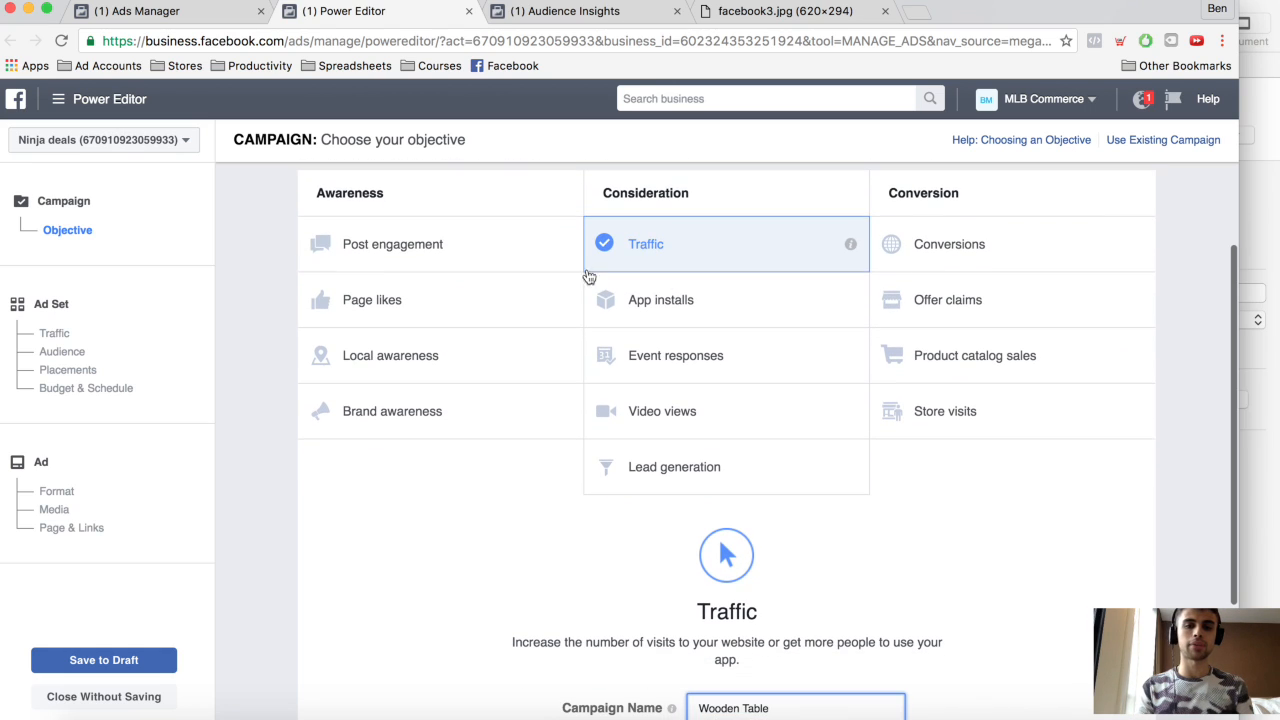
click(490, 266)
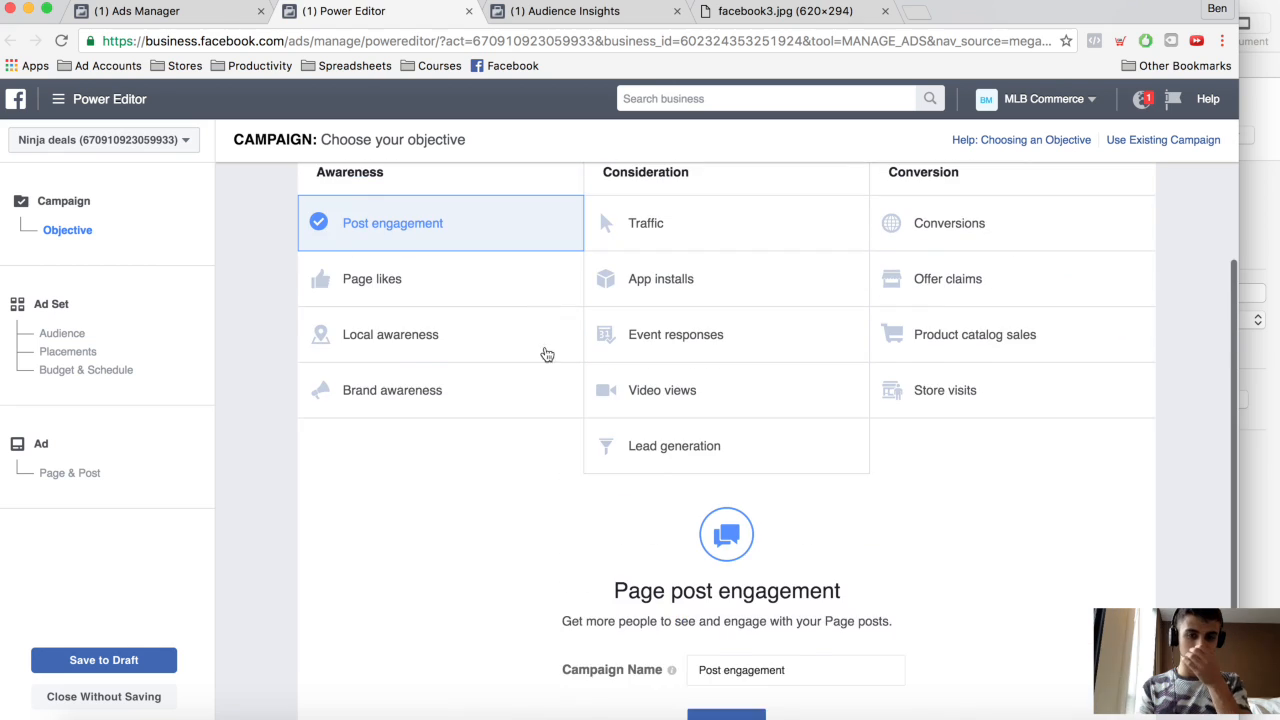
scroll(517, 369, down, 2)
drag(787, 596, 768, 598)
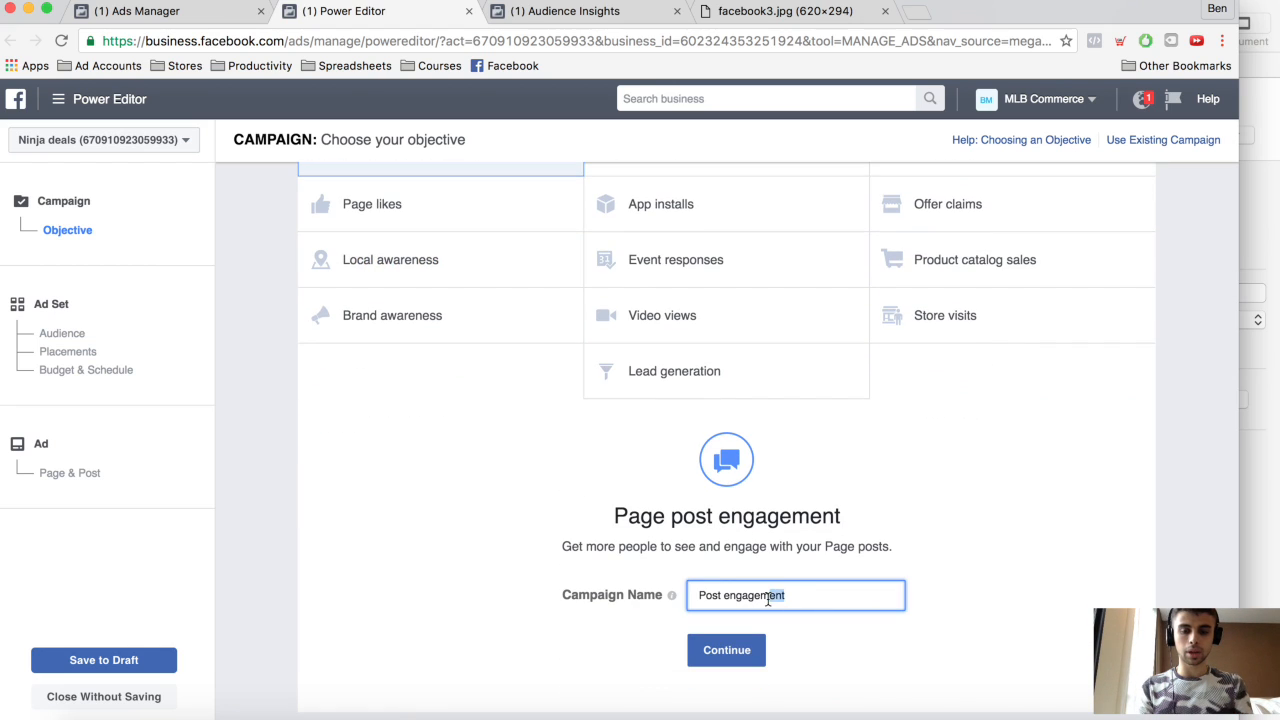
scroll(540, 376, up, 3)
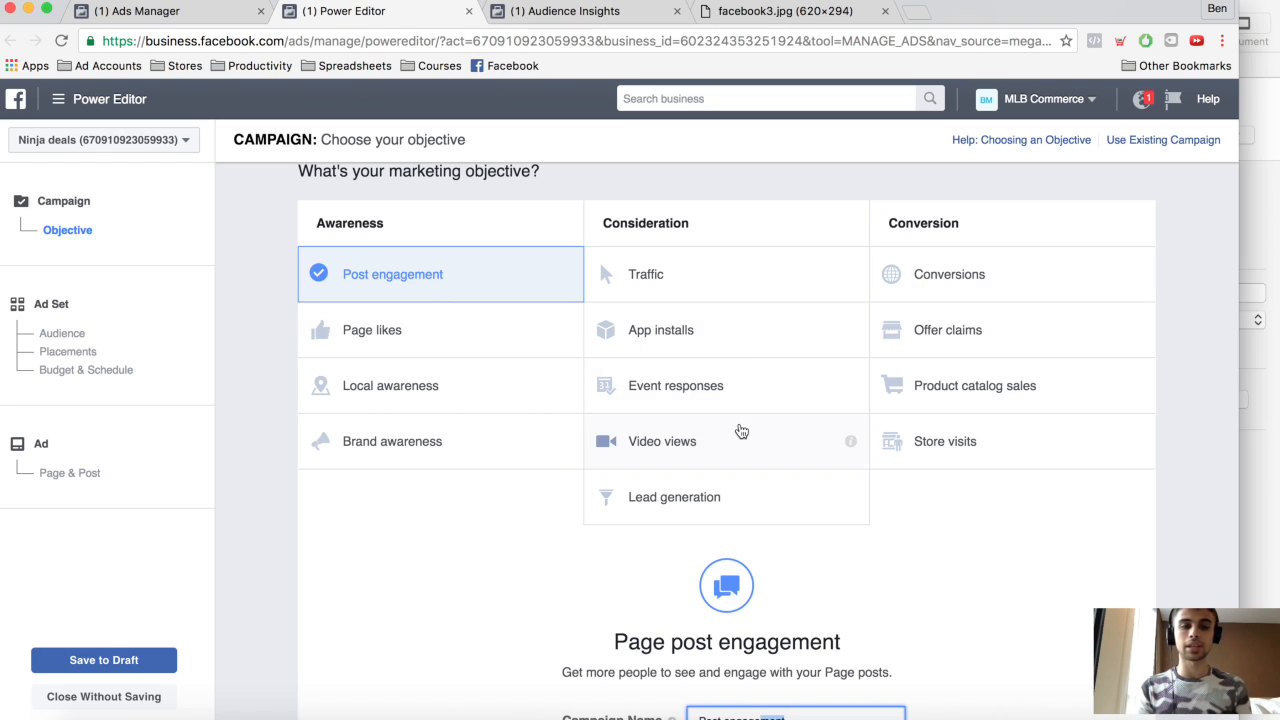
- Name the post engagement campaign "Wooden Table PPE" and continue to the ad set setup
scroll(740, 450, down, 4)
click(804, 530)
key(super+a)
text(Wooden Table)
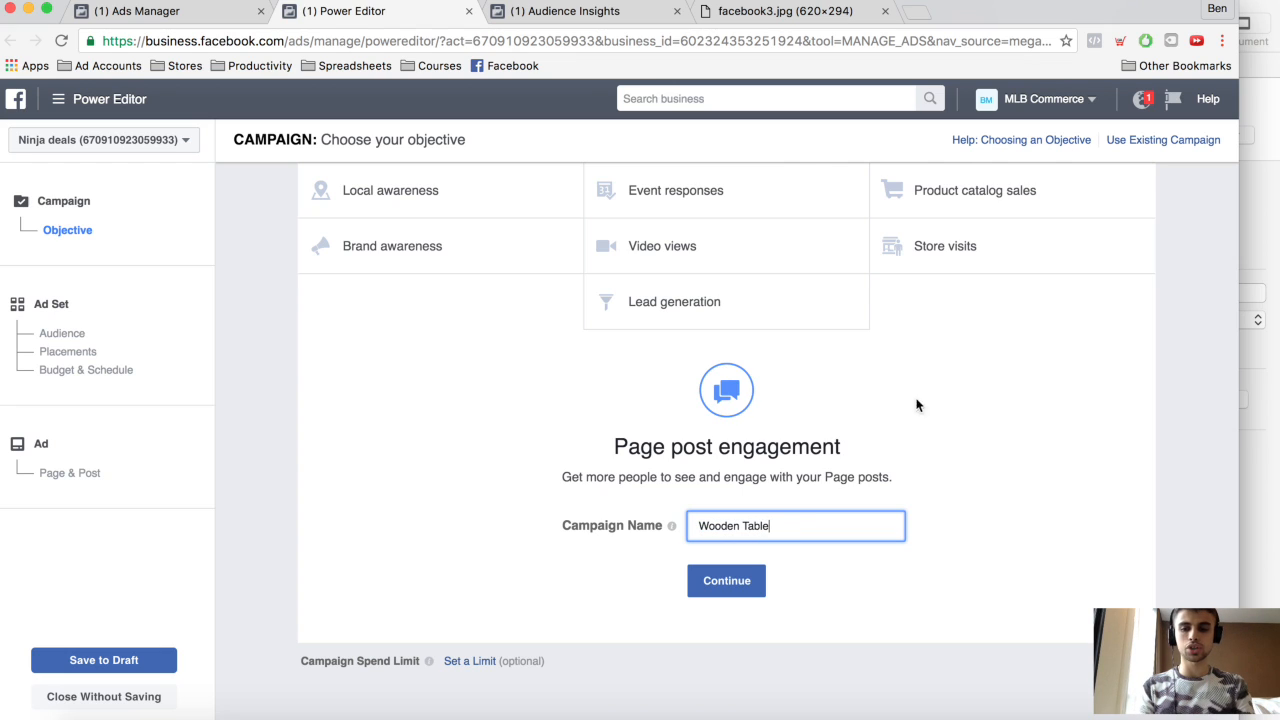
scroll(918, 413, up, 4)
scroll(650, 380, down, 5)
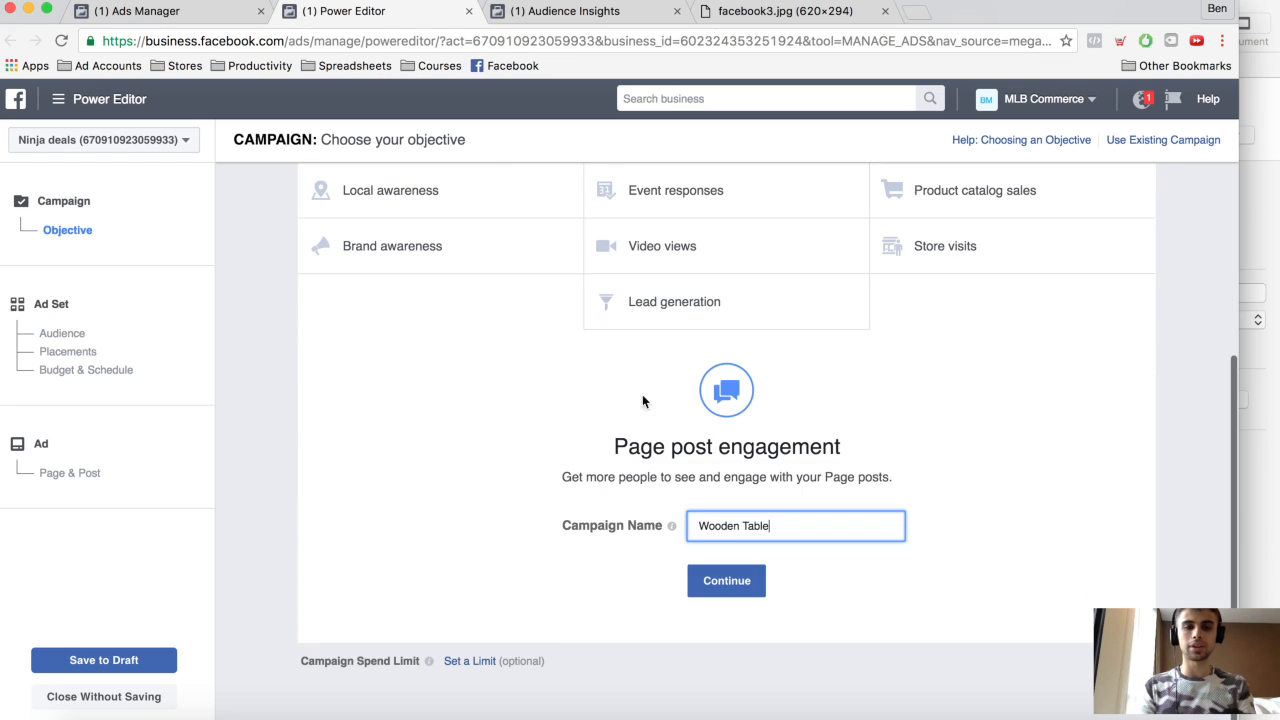
text(PPE)
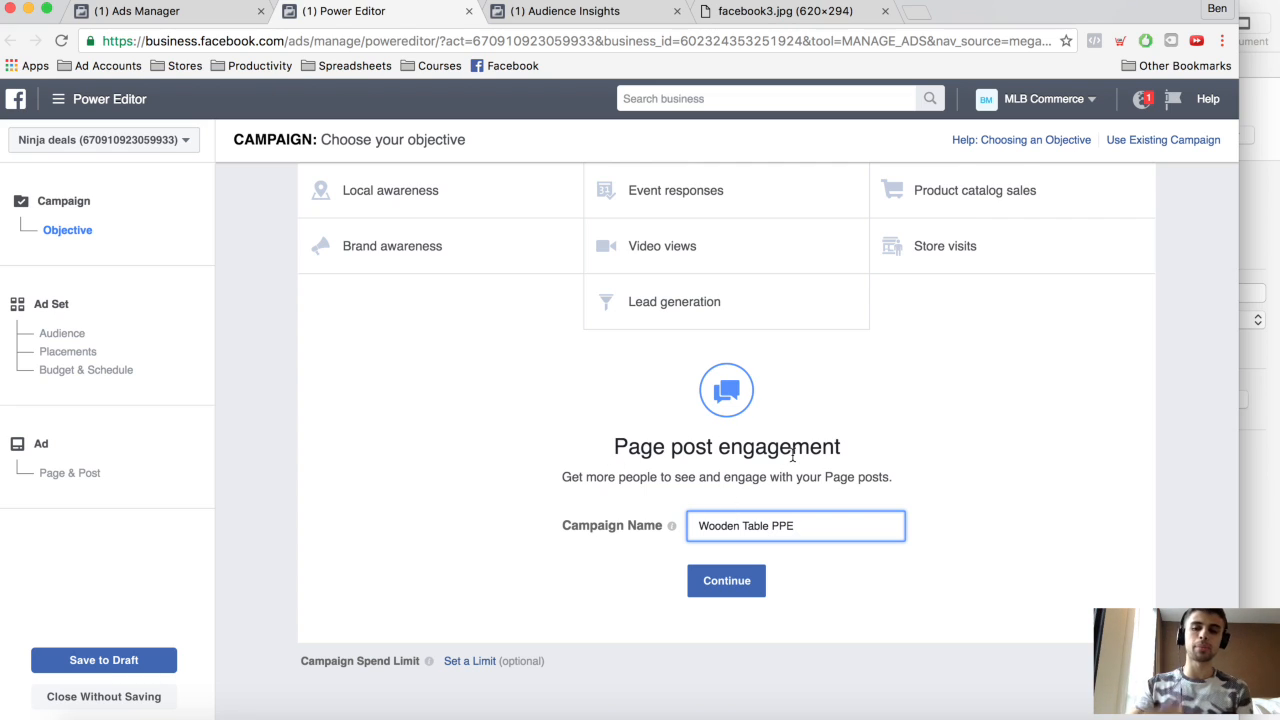
click(728, 582)
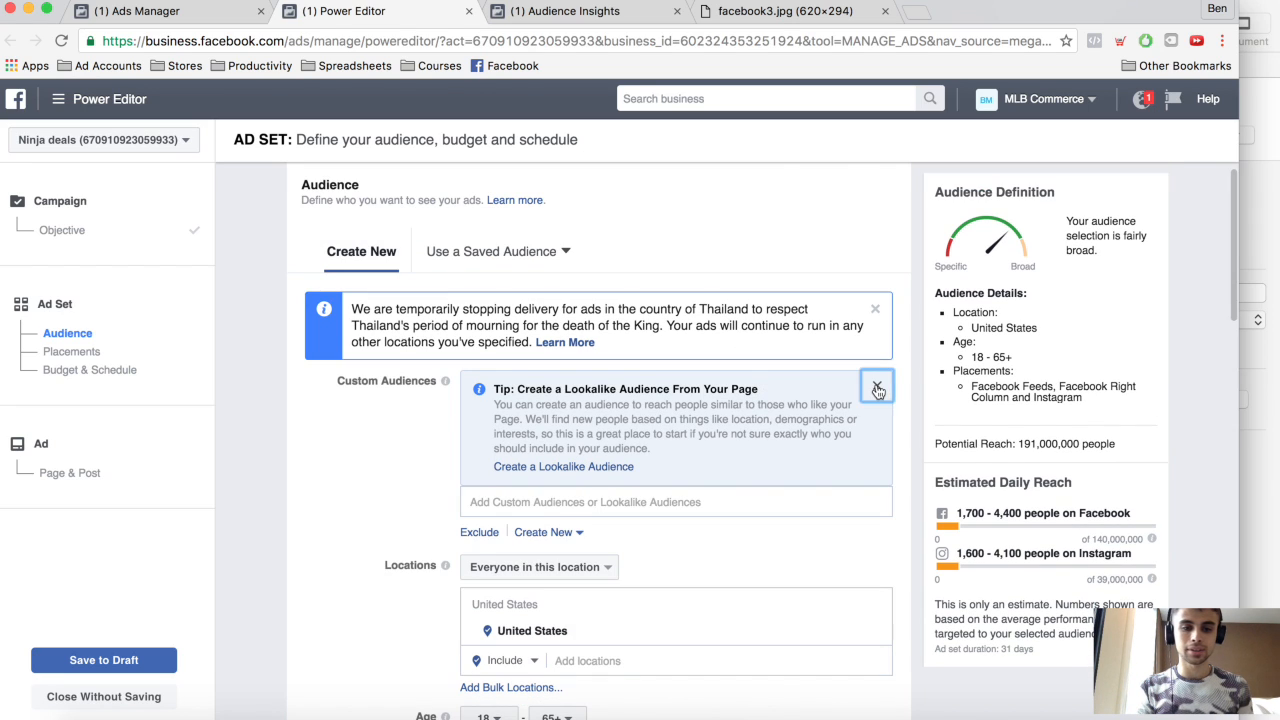
- Dismiss the lookalike audience tip, search detailed targeting for "HOME OWNERS" and add the Family-based Households demographic
click(876, 385)
scroll(600, 400, down, 2)
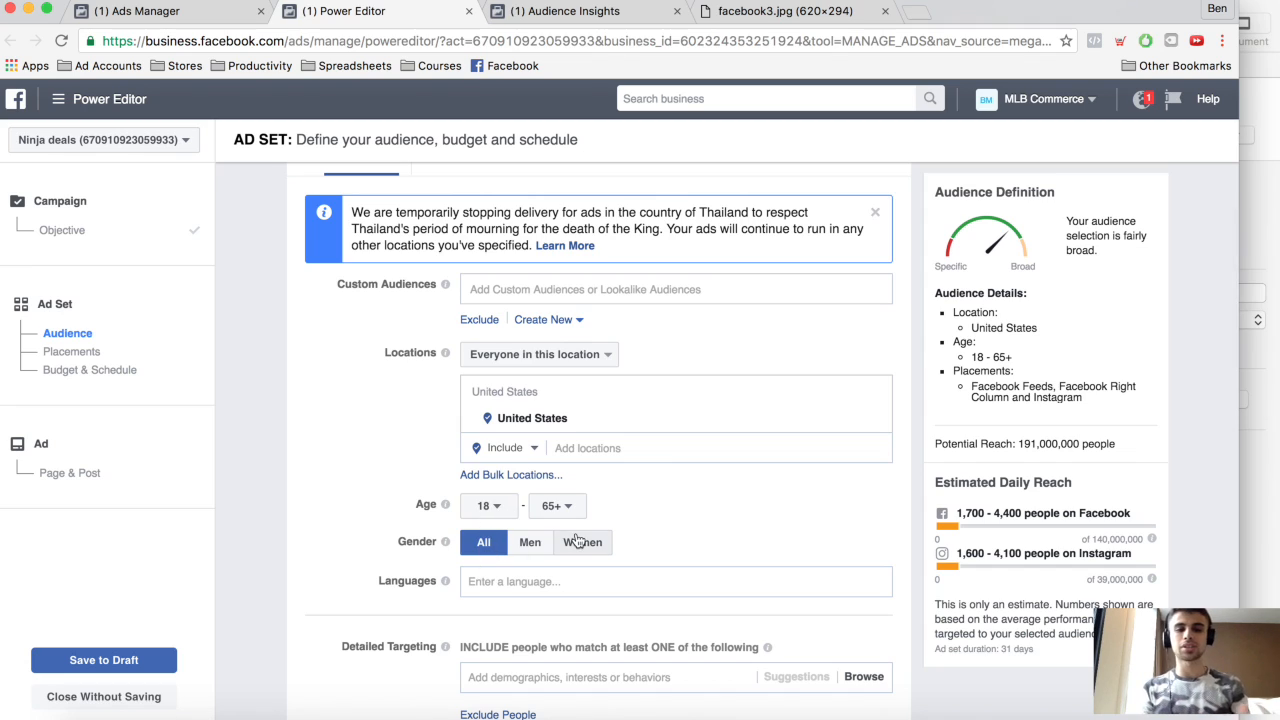
scroll(528, 543, down, 1)
scroll(472, 617, down, 3)
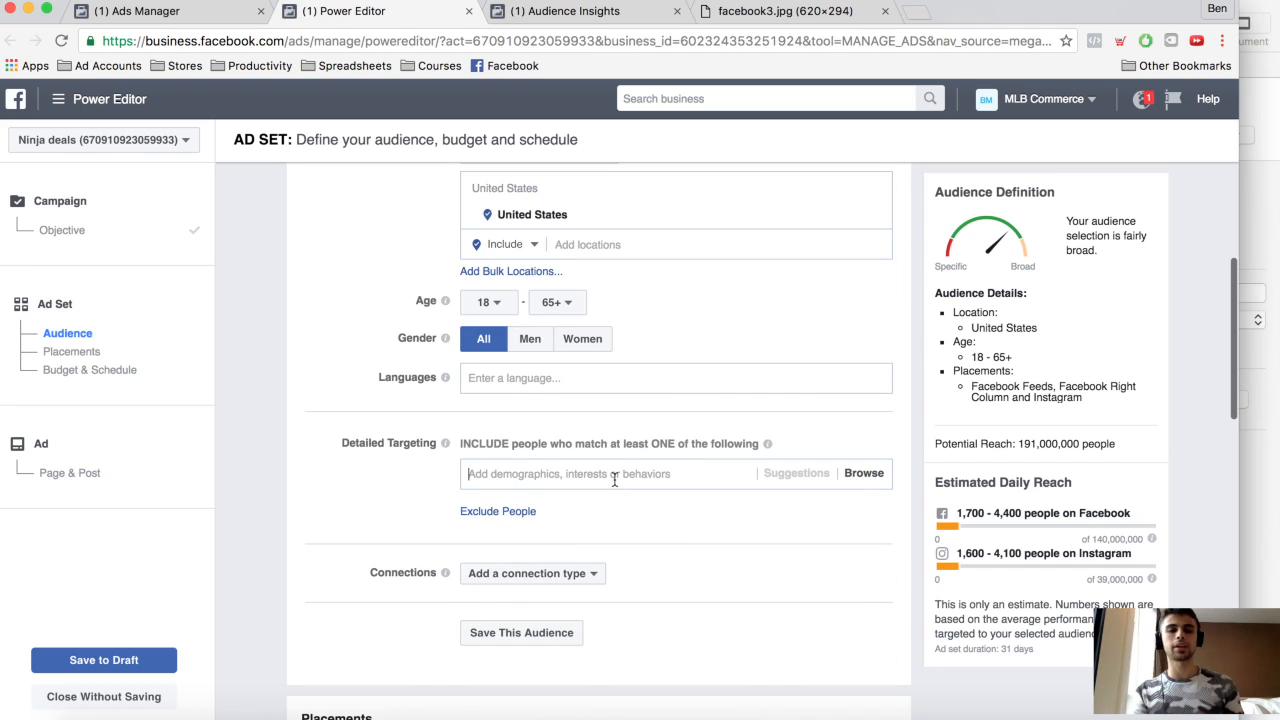
click(614, 478)
text(HOME OWNERS)
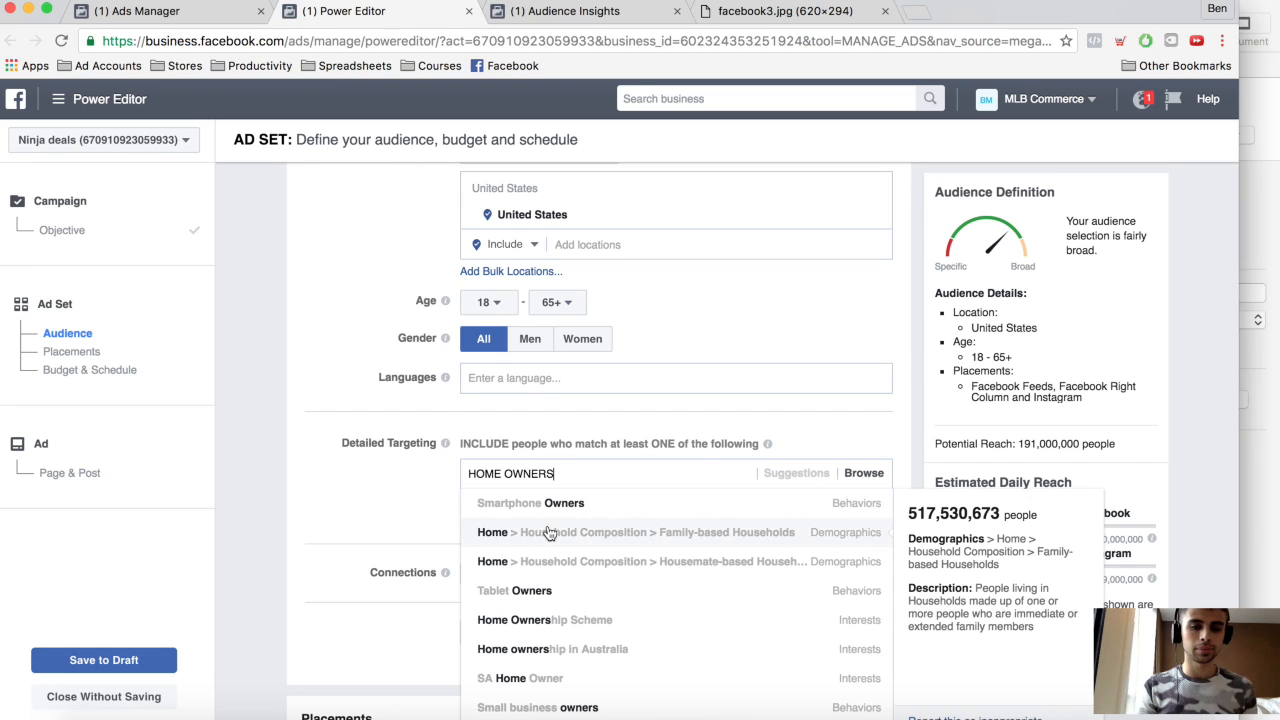
click(607, 545)
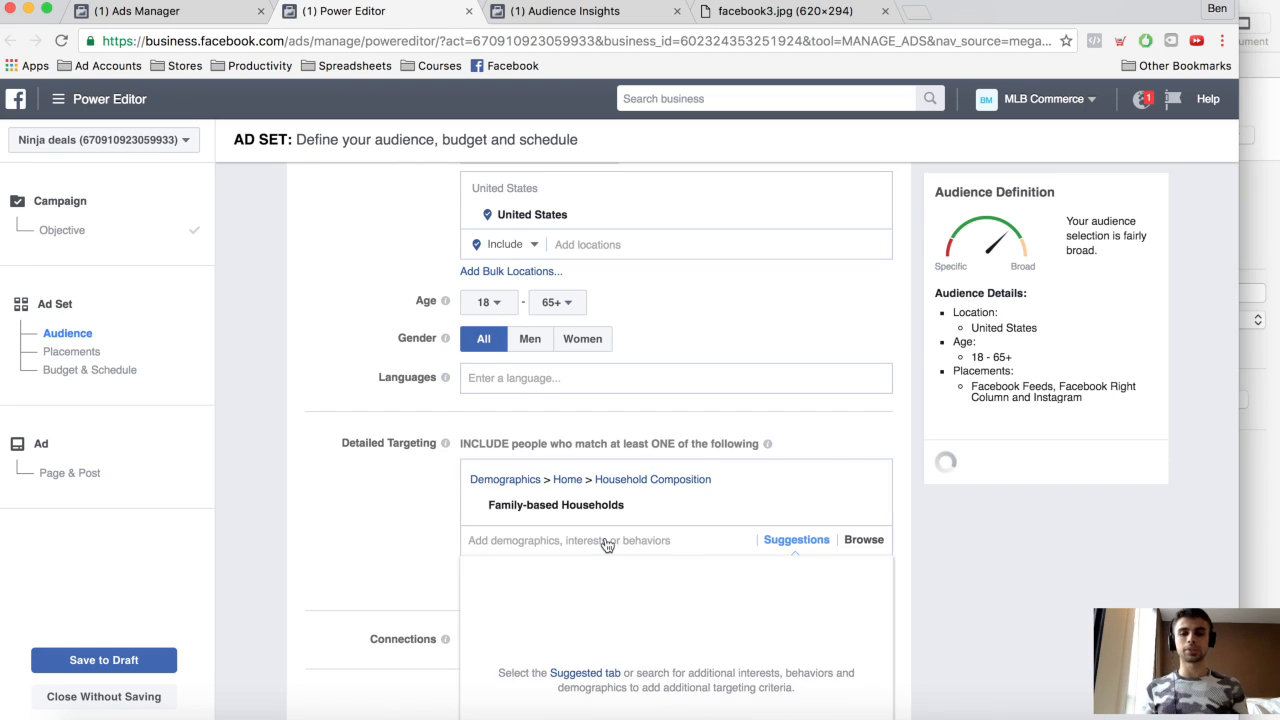
click(412, 526)
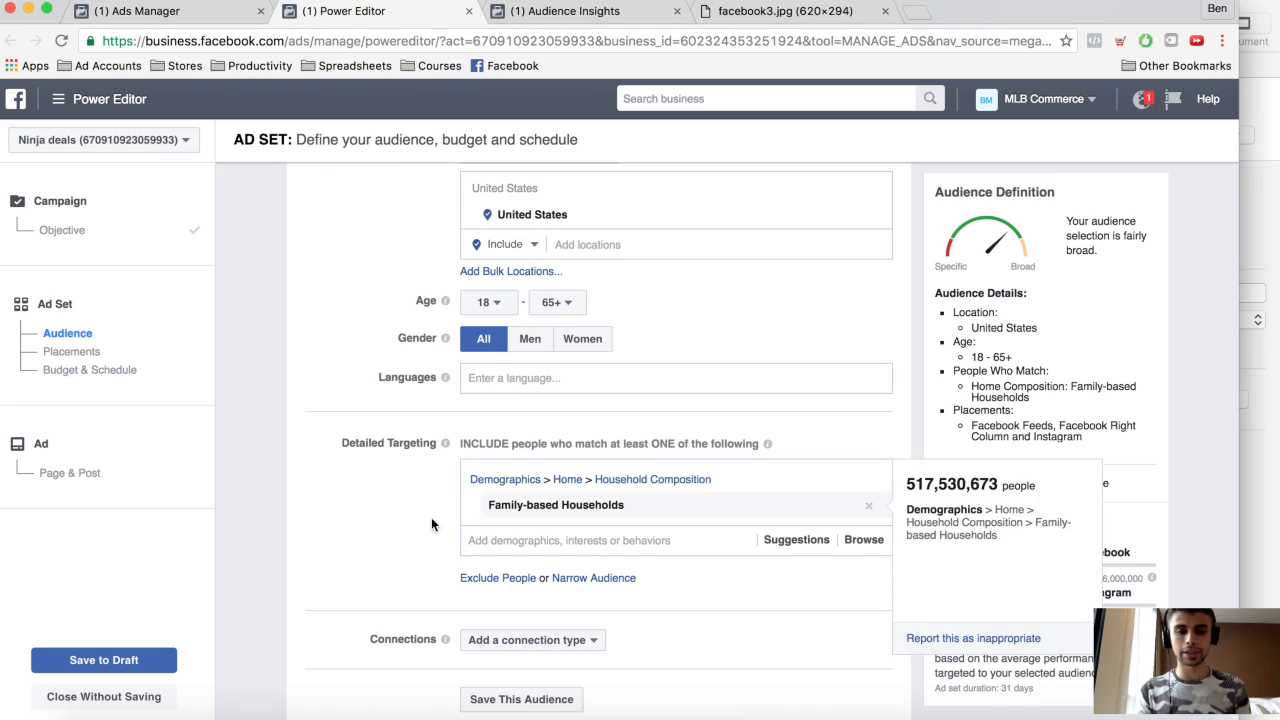
- Switch the ad set to edited placements and limit delivery to Facebook Feeds, excluding Right Column and Instagram
scroll(407, 520, down, 2)
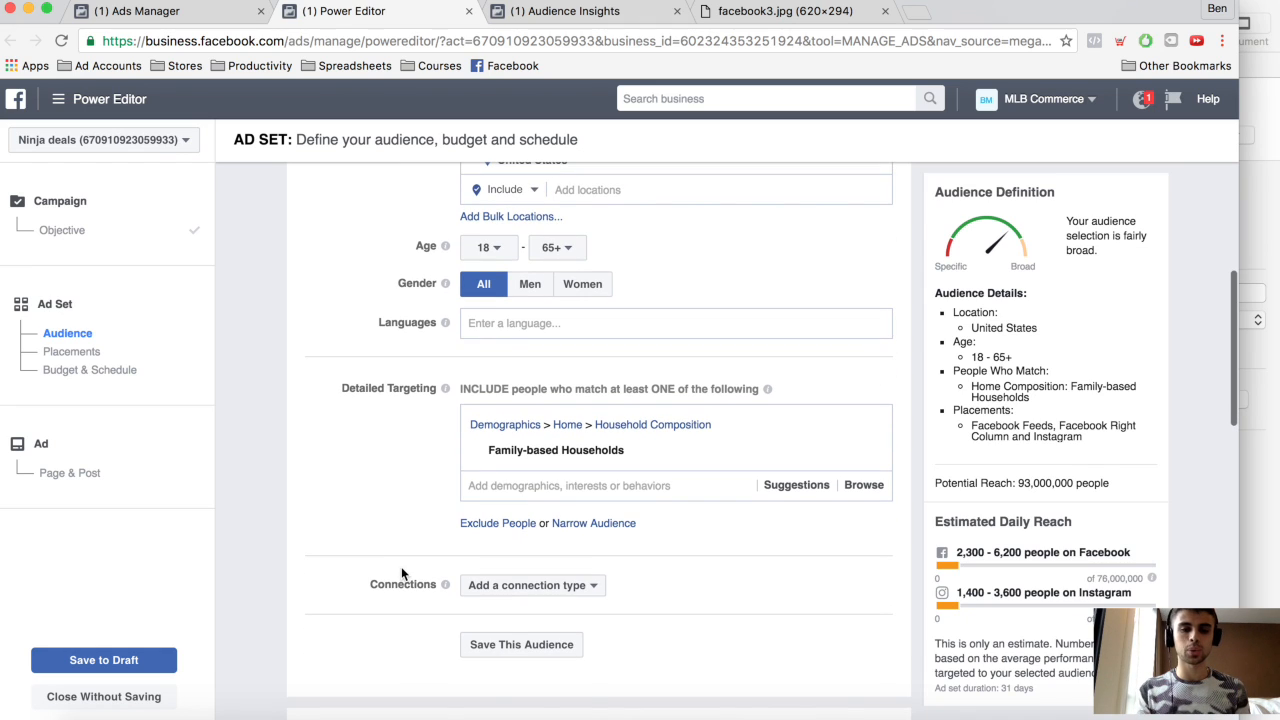
scroll(411, 524, down, 1)
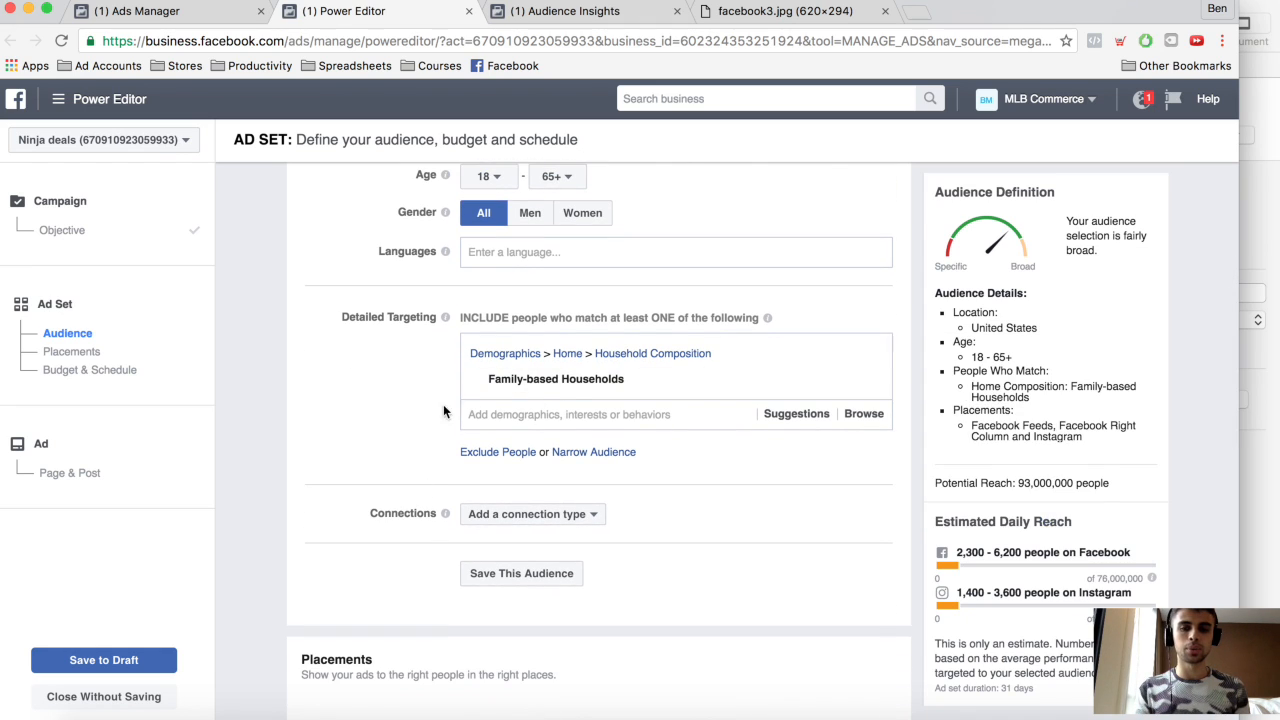
scroll(430, 420, down, 3)
scroll(433, 416, down, 3)
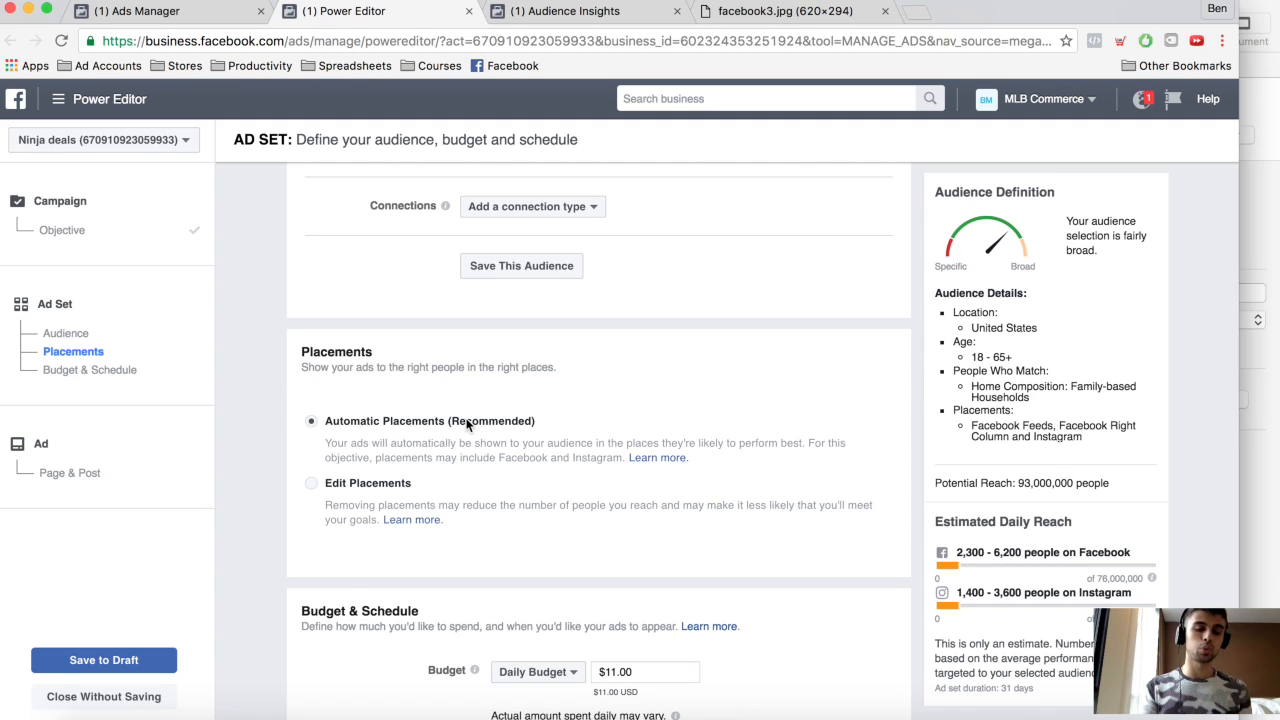
click(313, 486)
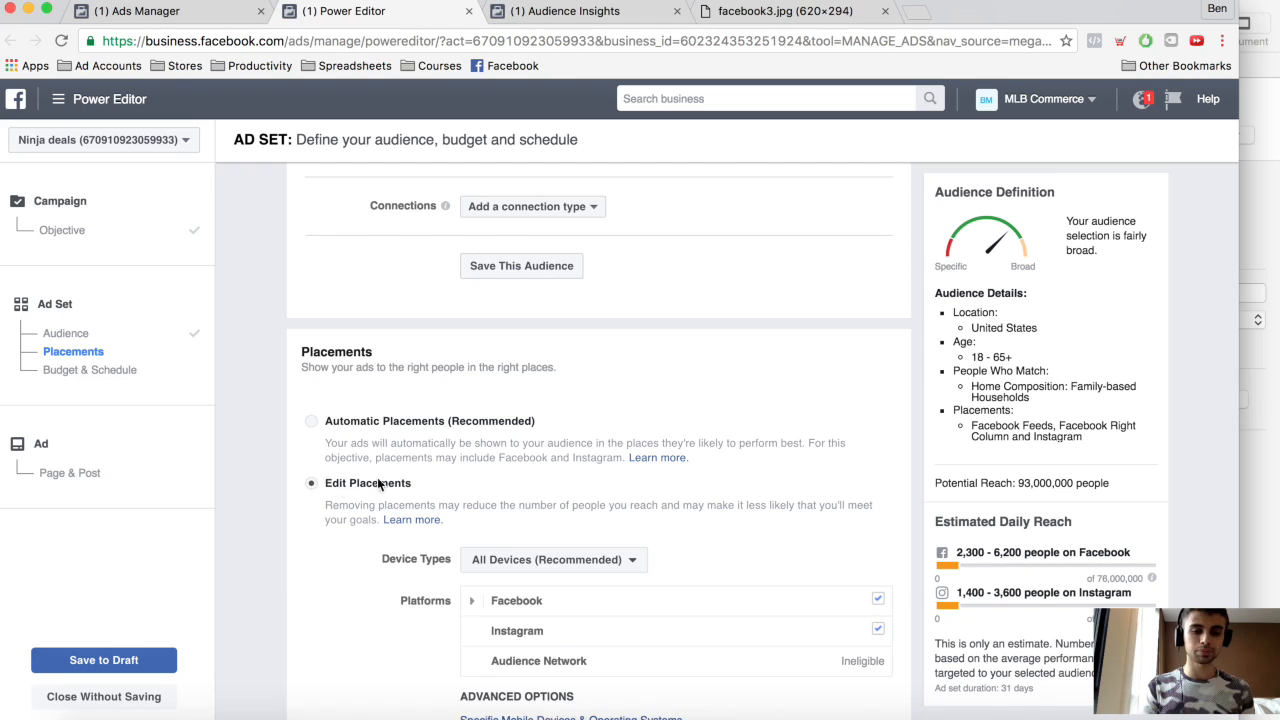
scroll(357, 486, down, 2)
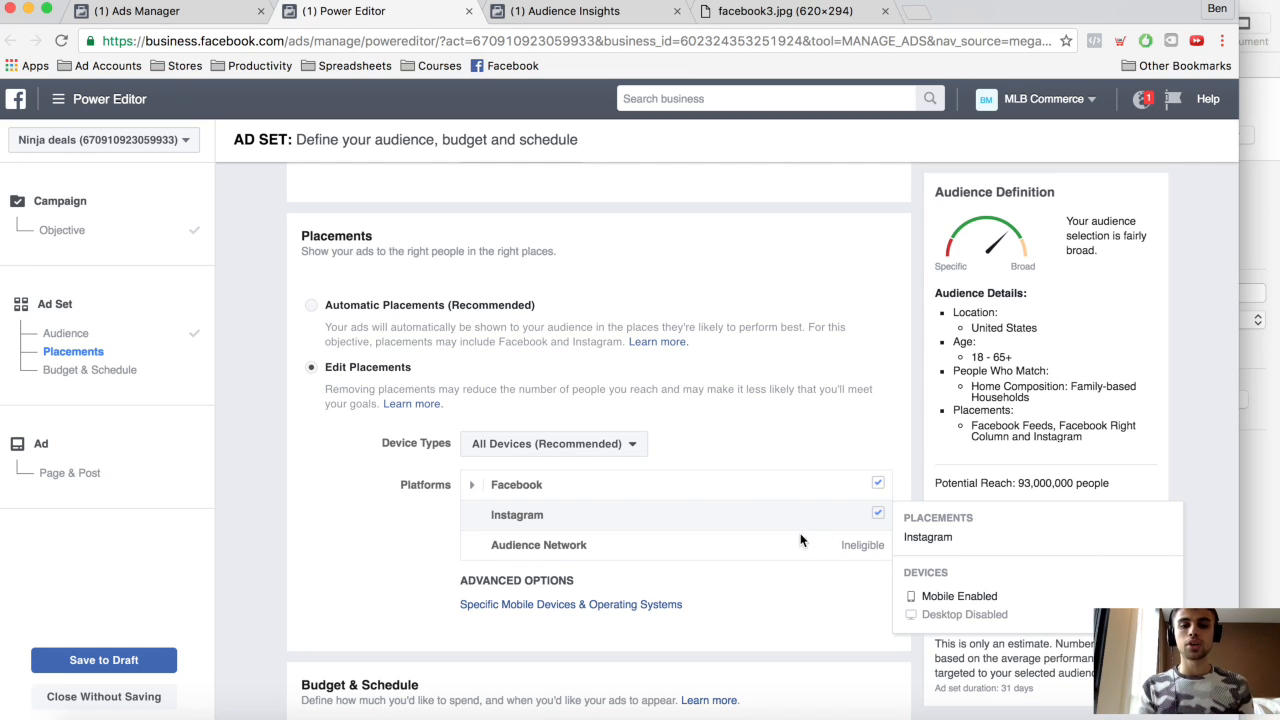
click(473, 486)
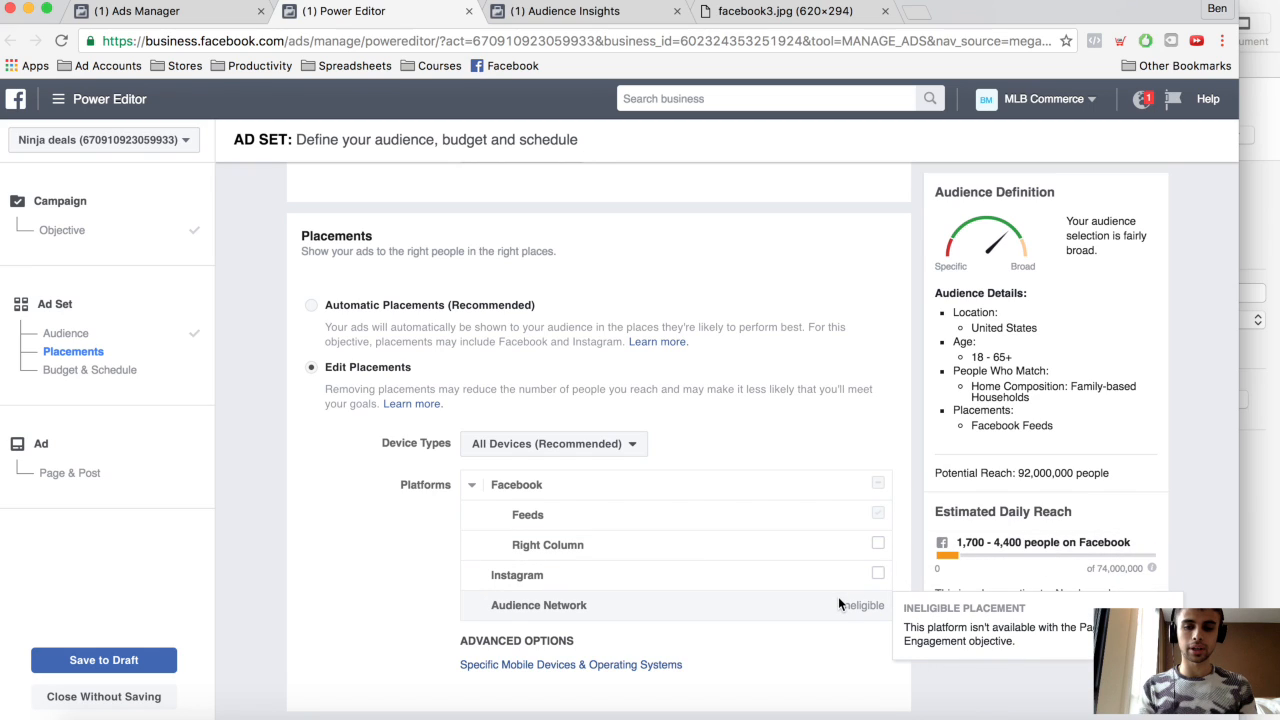
scroll(836, 605, down, 1)
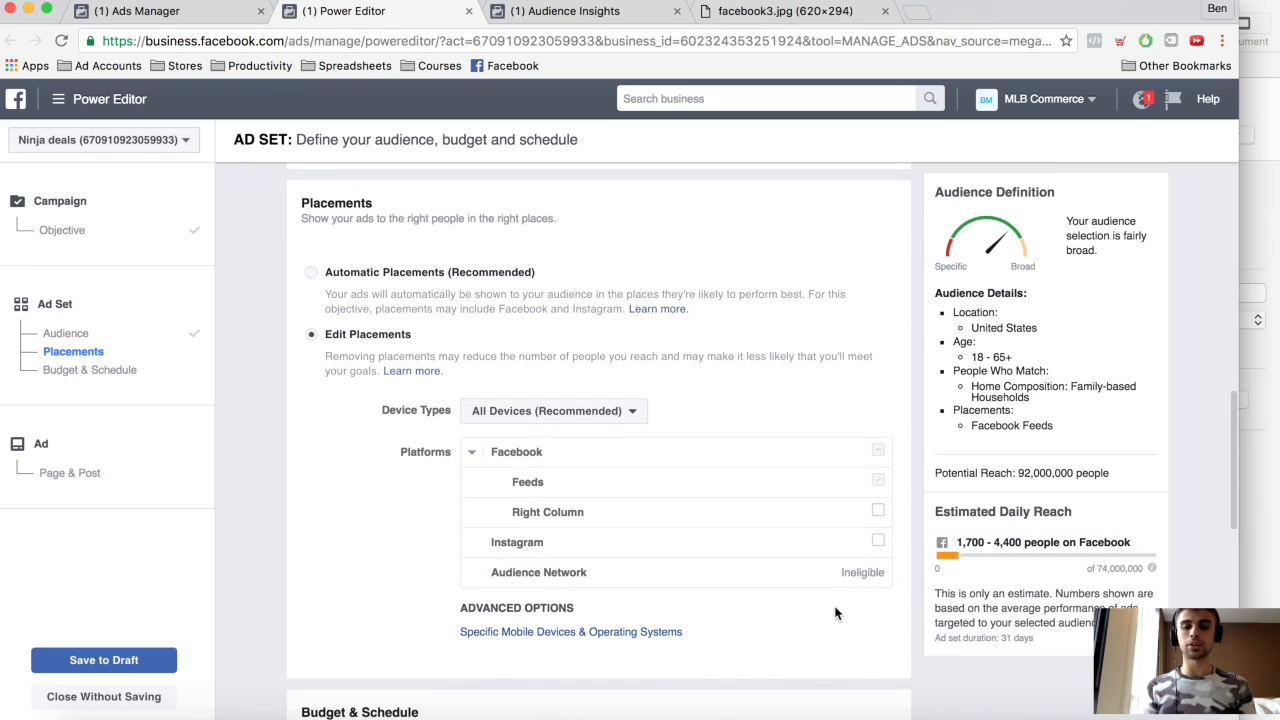
mouse_move(850, 572)
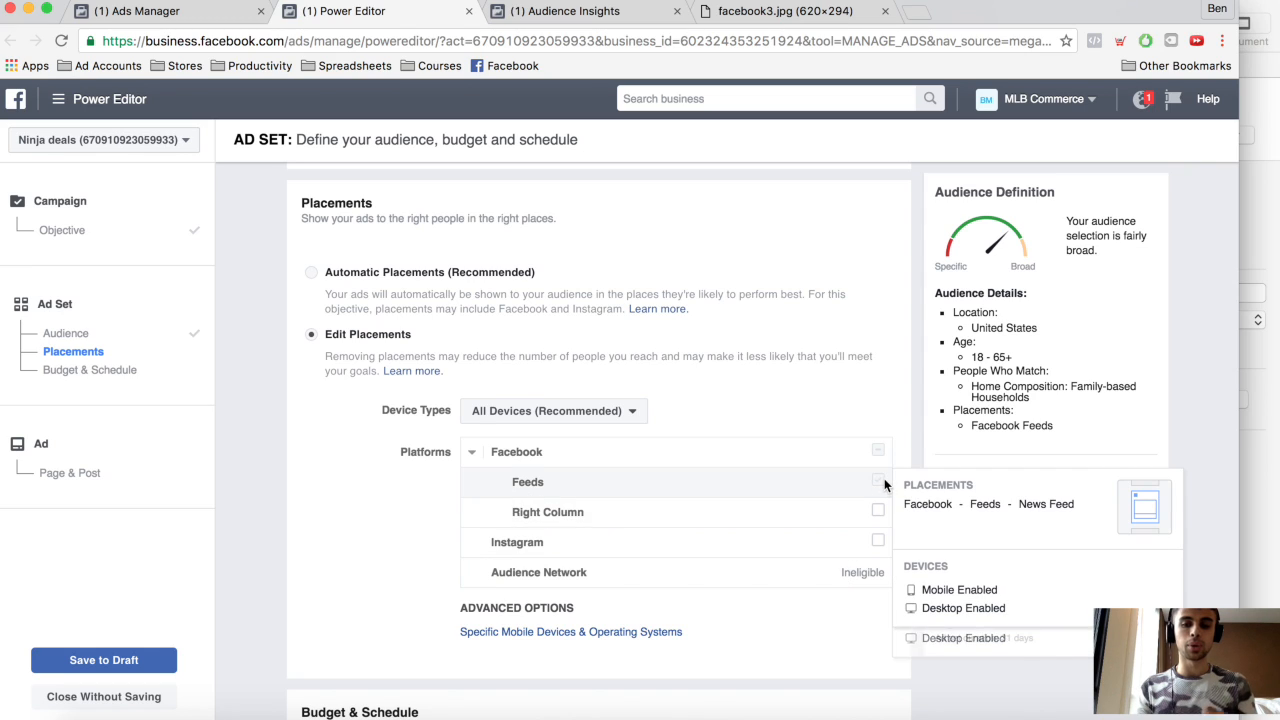
mouse_move(879, 477)
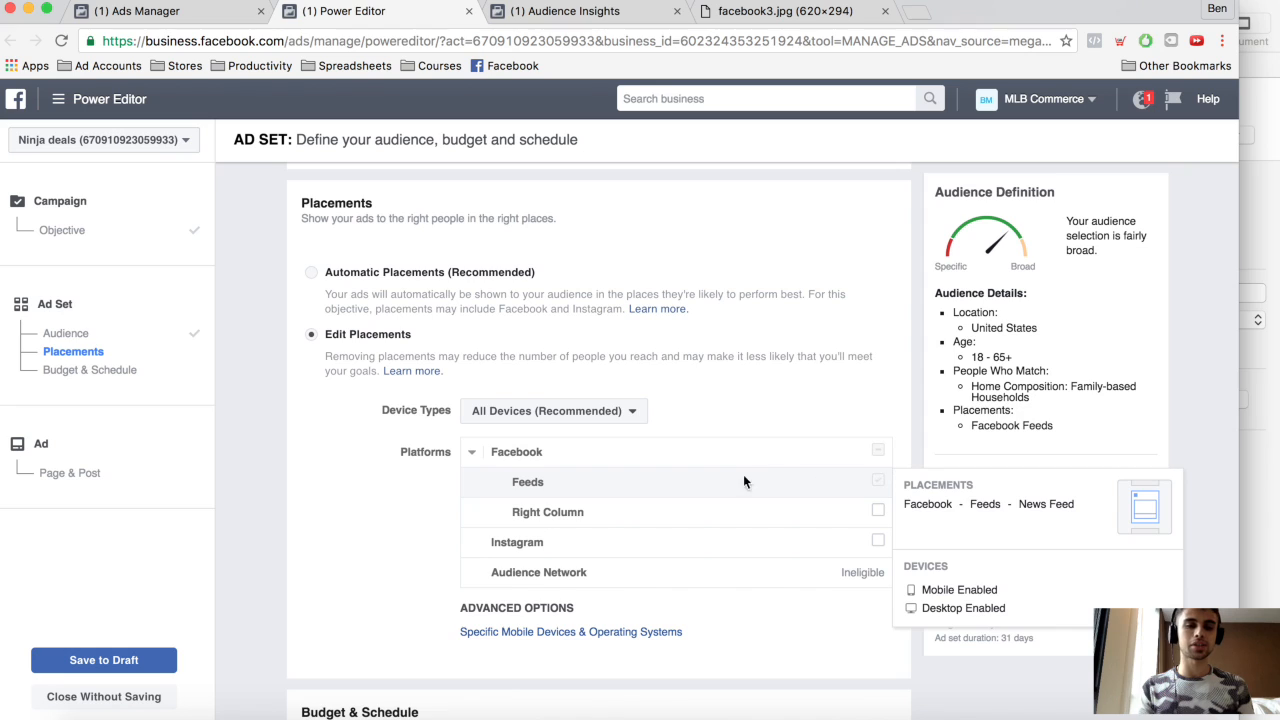
- Schedule the ad set to run continuously starting today instead of using a start and end date
scroll(440, 480, down, 5)
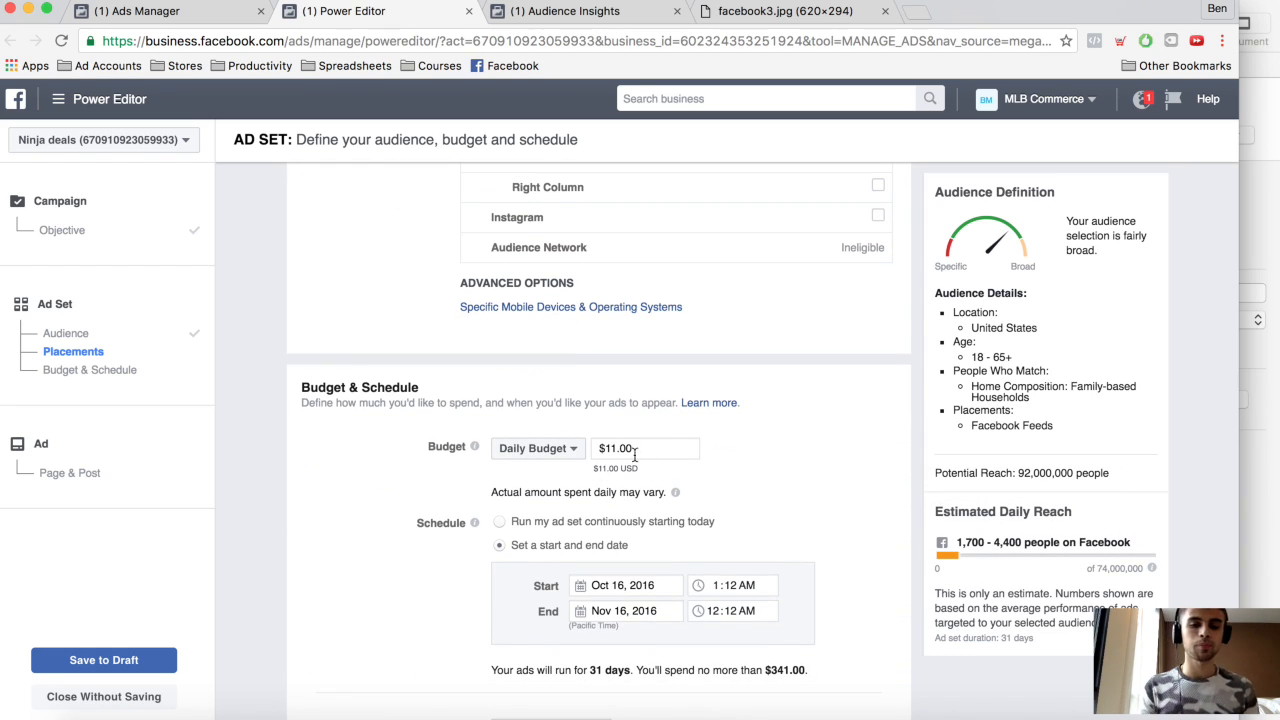
scroll(430, 515, down, 2)
scroll(490, 447, up, 1)
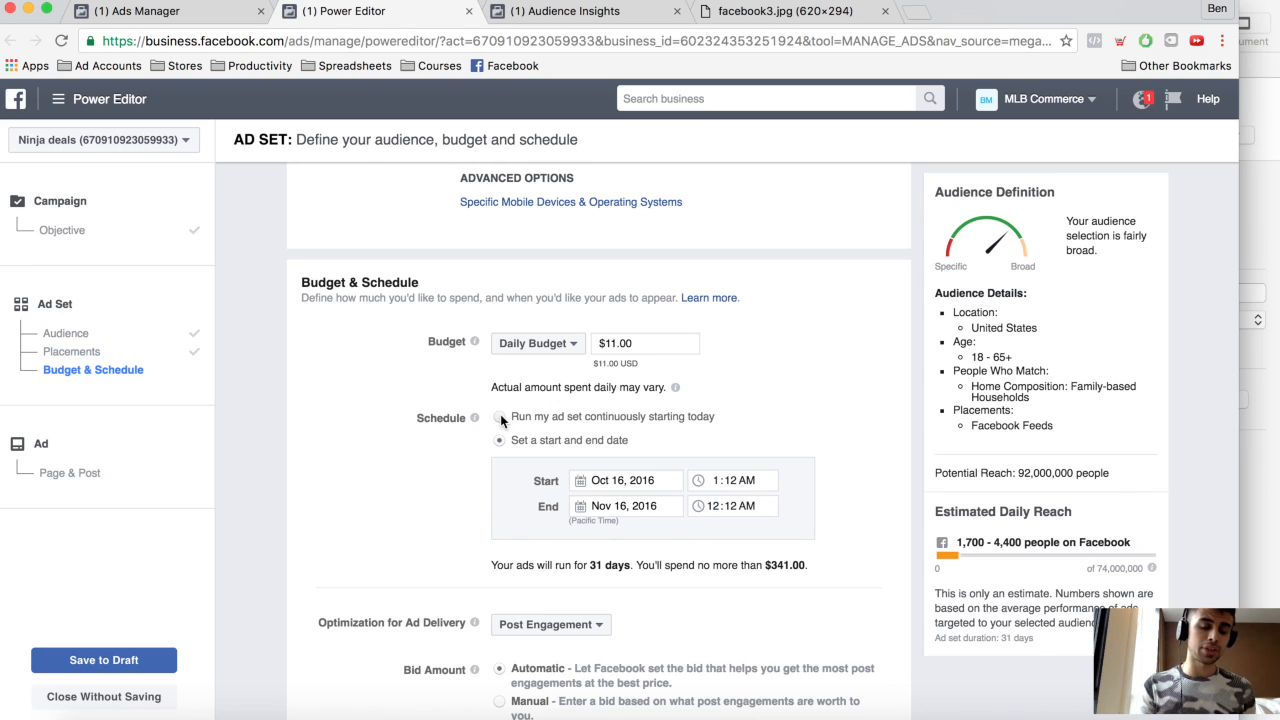
click(500, 418)
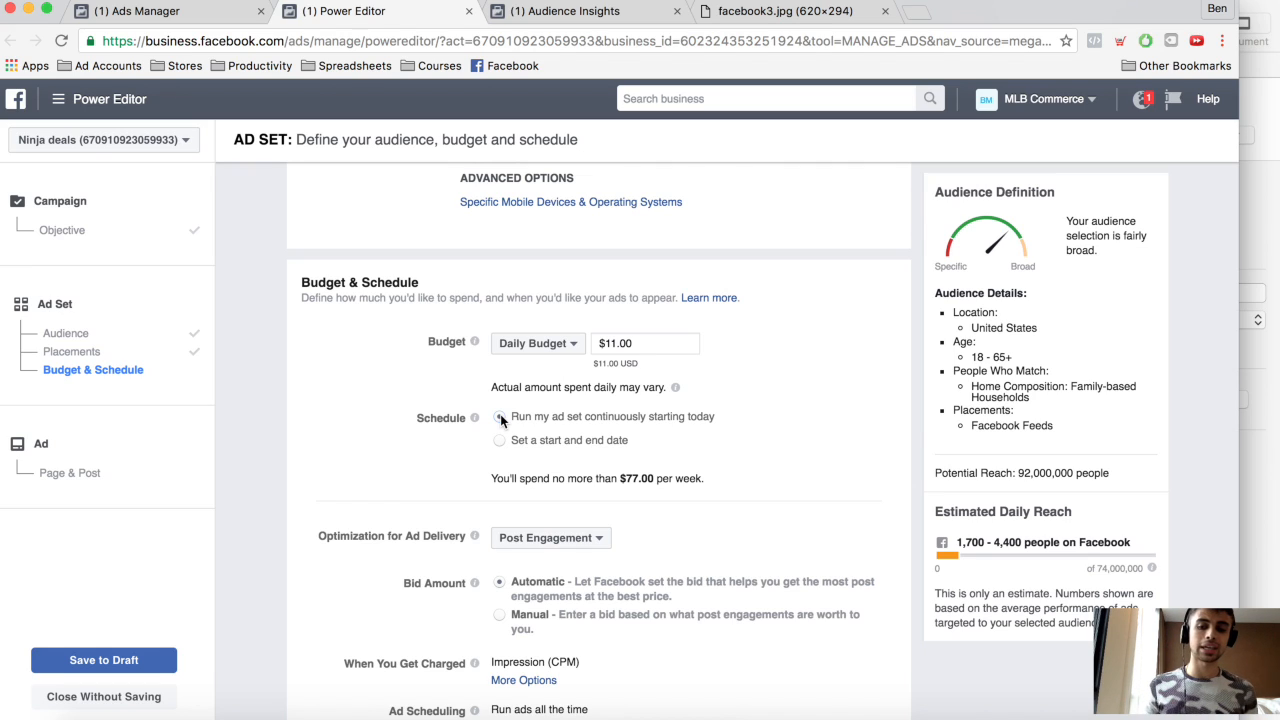
- Examine the optimization for ad delivery choices and review the bid, charging, scheduling, delivery type and placement settings of the ad set
scroll(500, 420, down, 2)
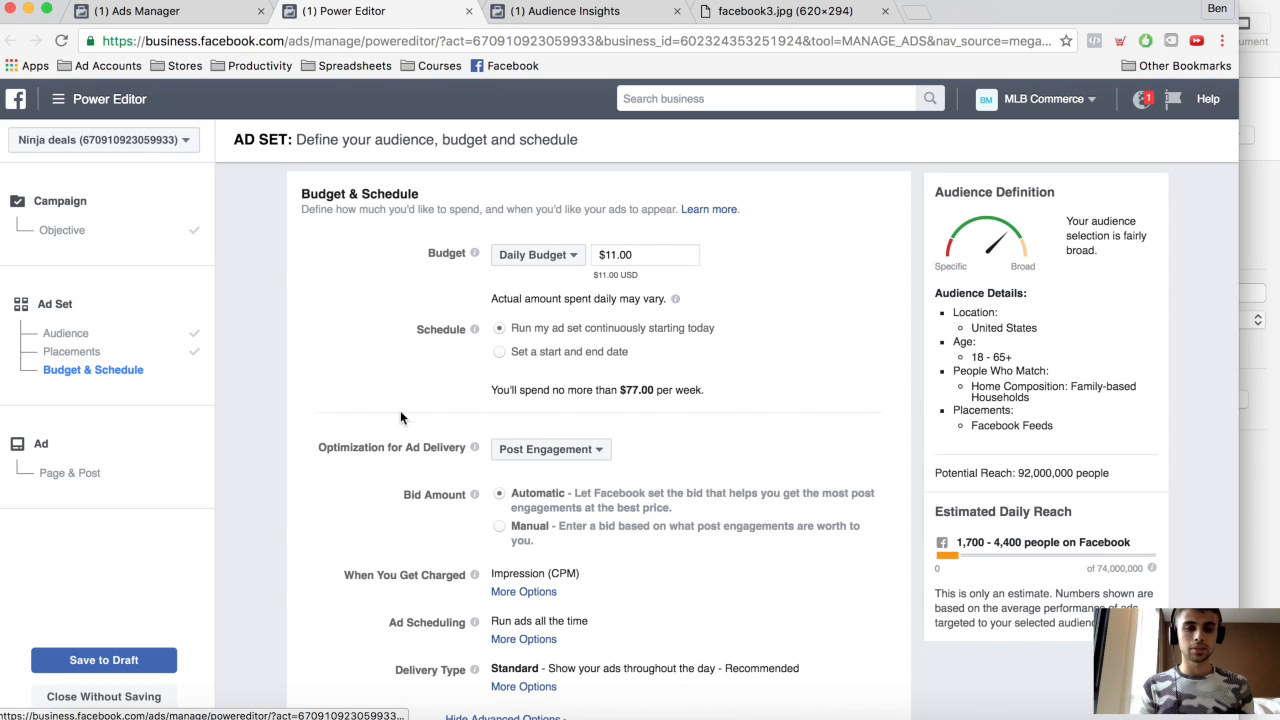
click(580, 450)
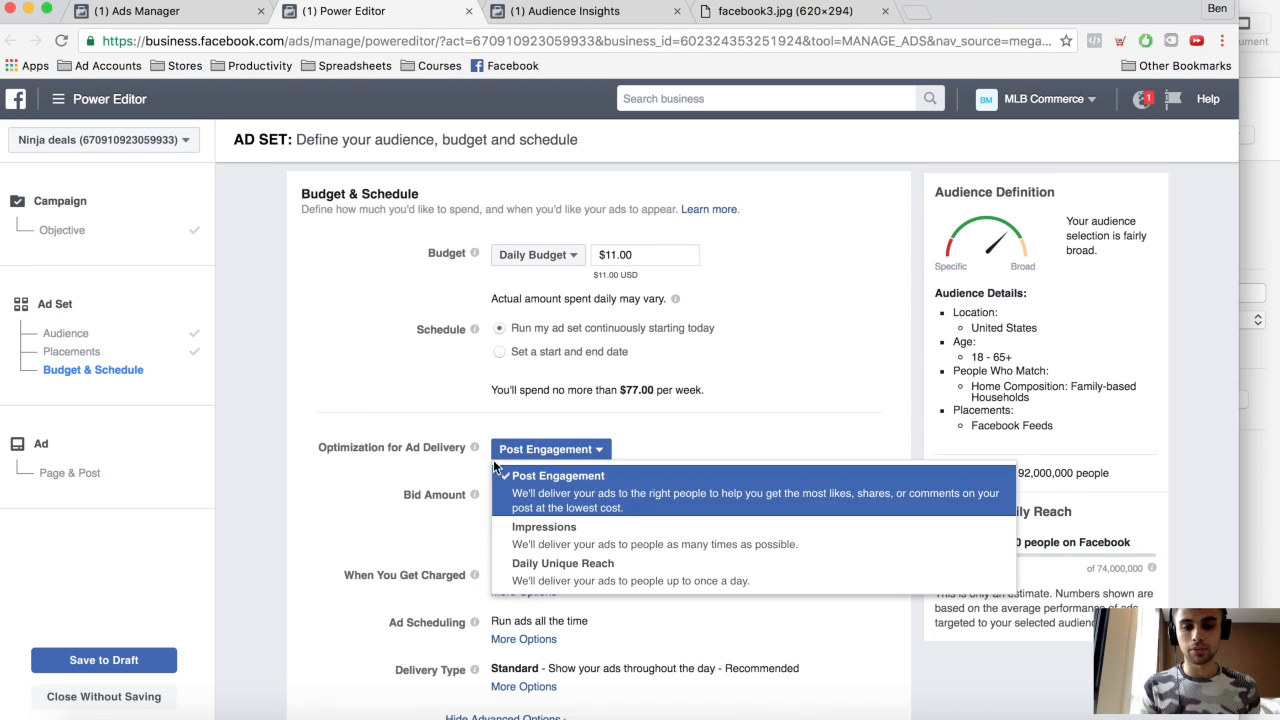
click(407, 424)
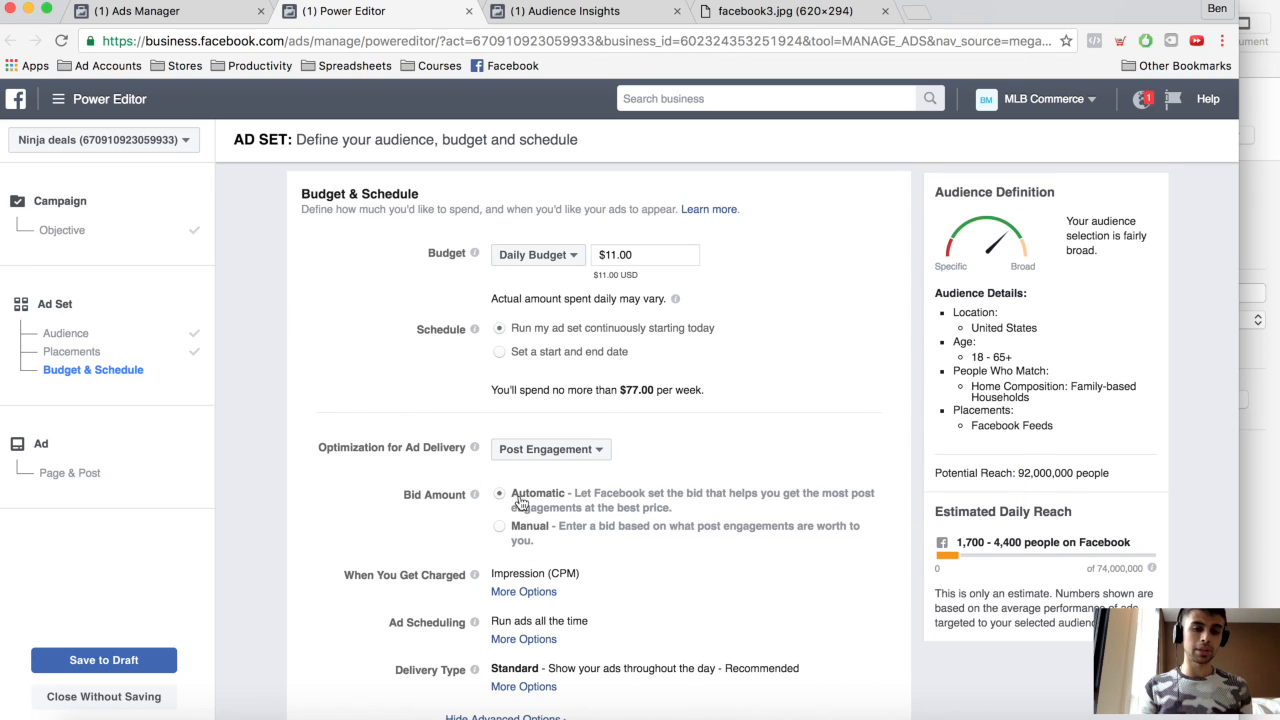
click(574, 451)
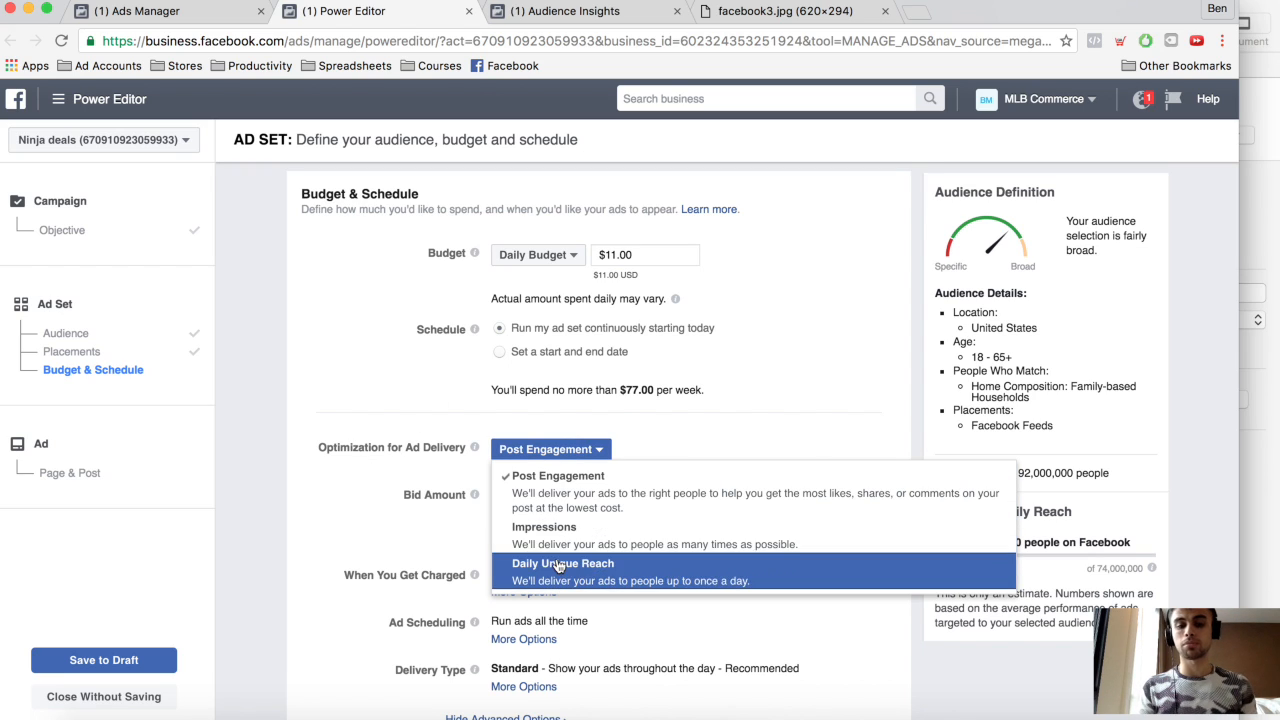
click(428, 418)
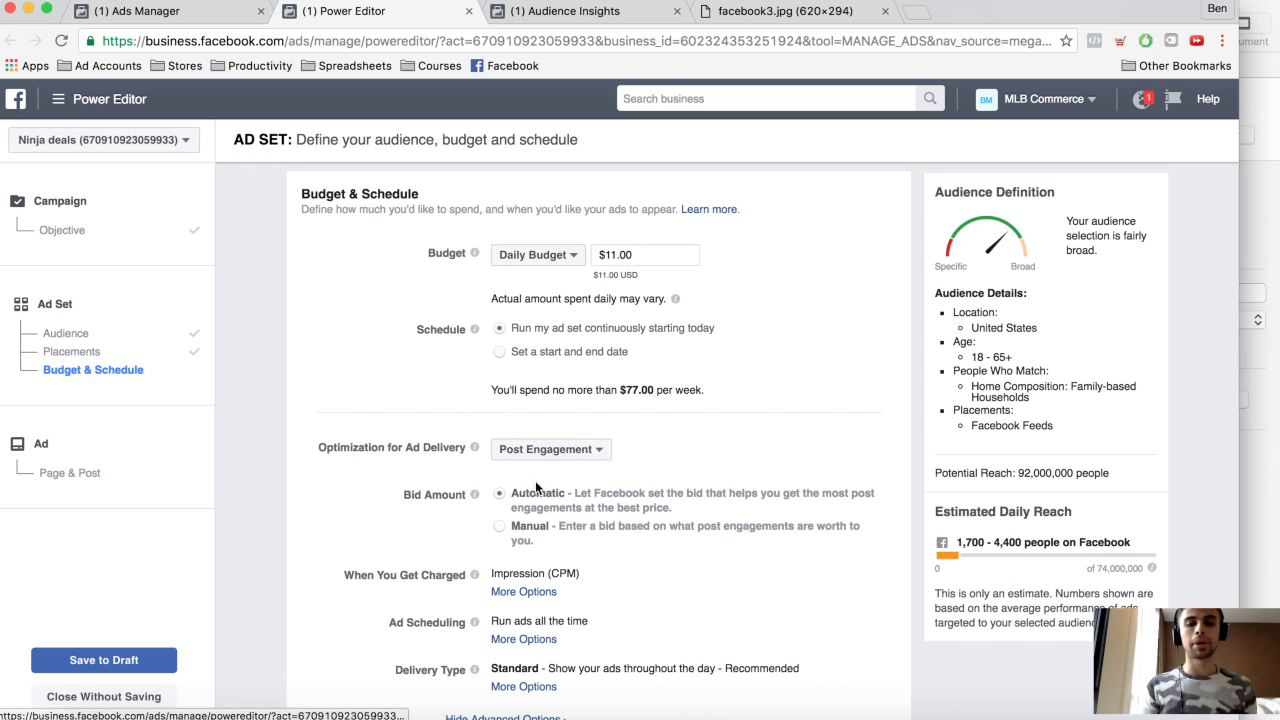
scroll(514, 476, down, 1)
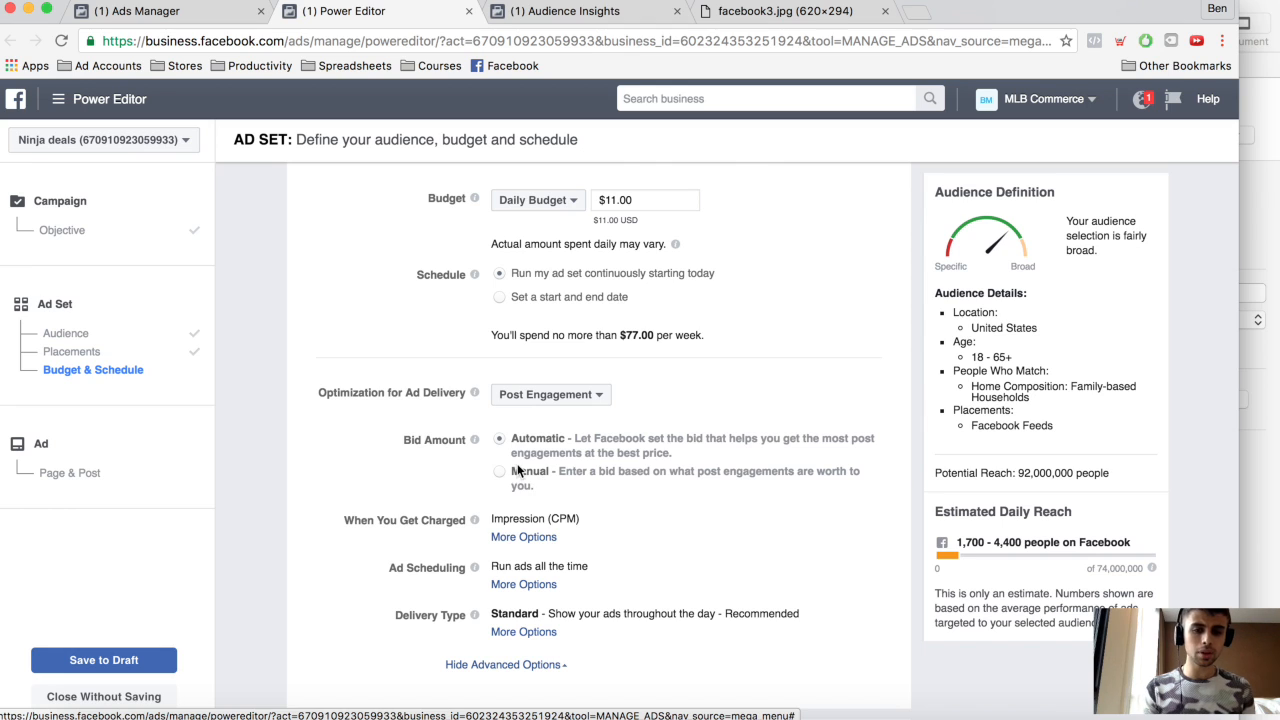
scroll(521, 478, down, 2)
scroll(484, 283, up, 15)
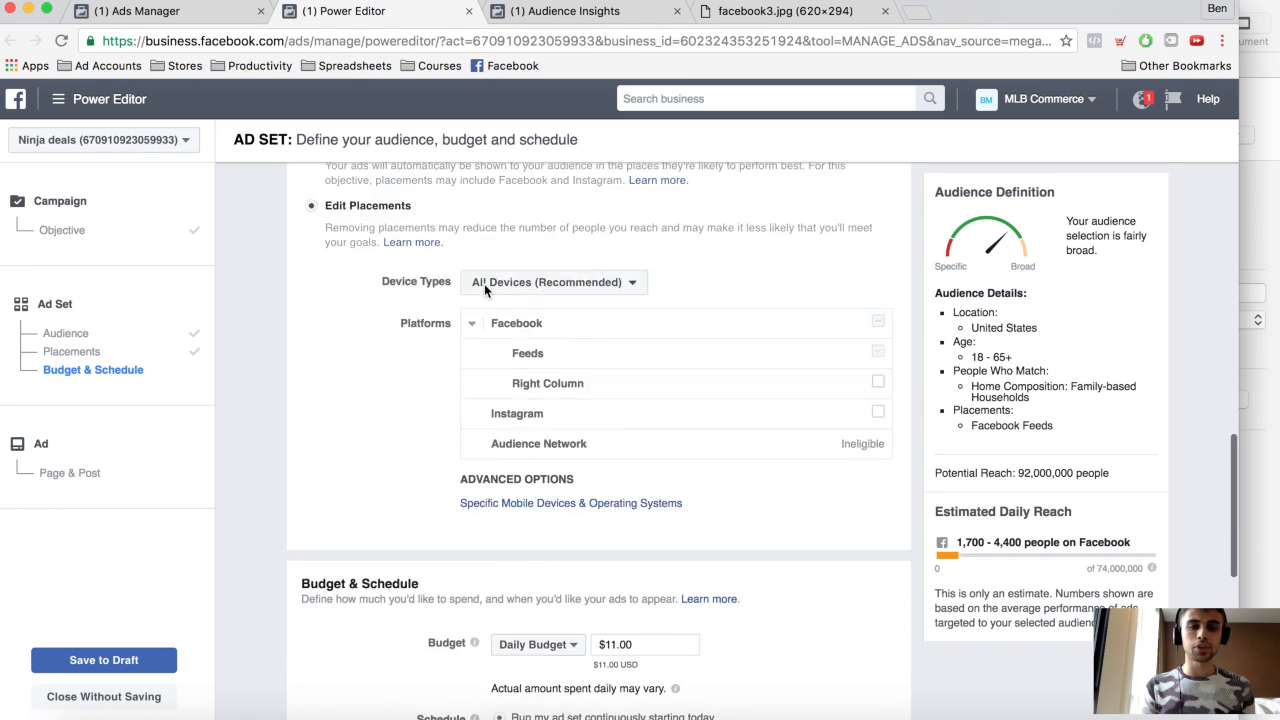
scroll(453, 512, down, 5)
scroll(453, 512, down, 10)
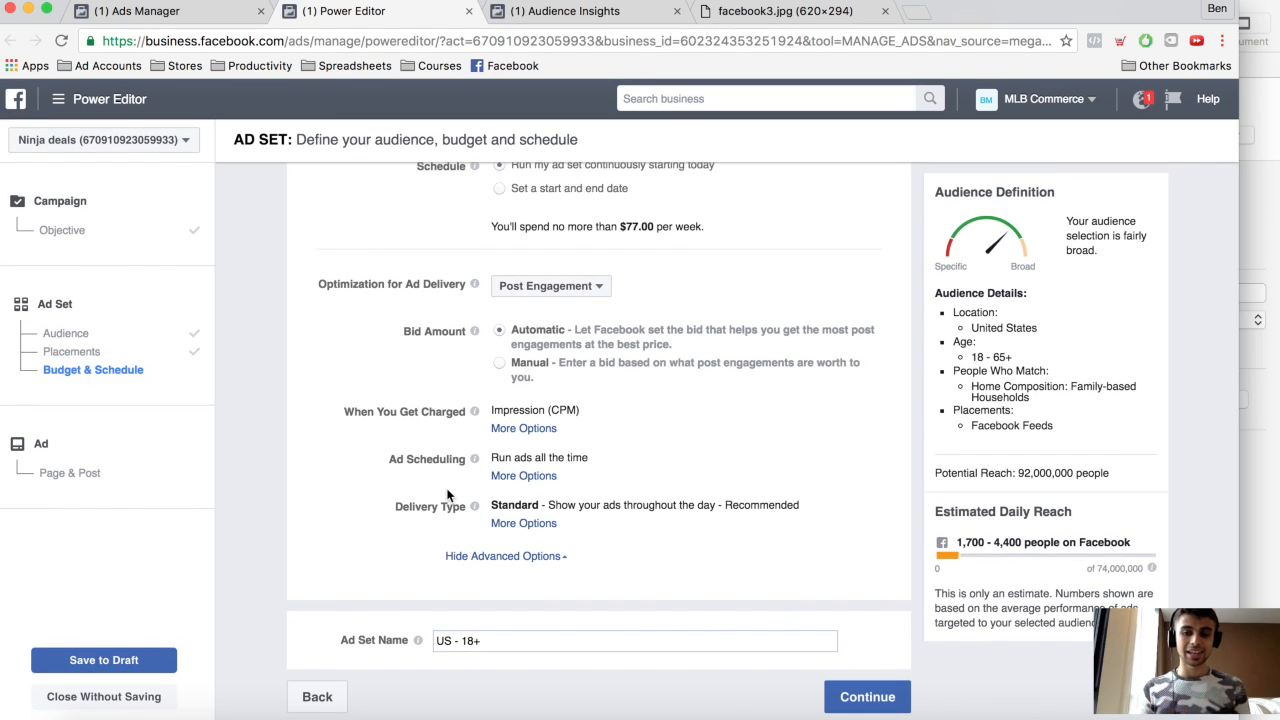
scroll(448, 441, up, 9)
scroll(433, 353, down, 5)
scroll(433, 353, down, 5)
- Replace the ad set name with "Wooden Table || Family Houses ||", checking the detailed targeting for the audience part
click(535, 641)
drag(535, 641, 440, 645)
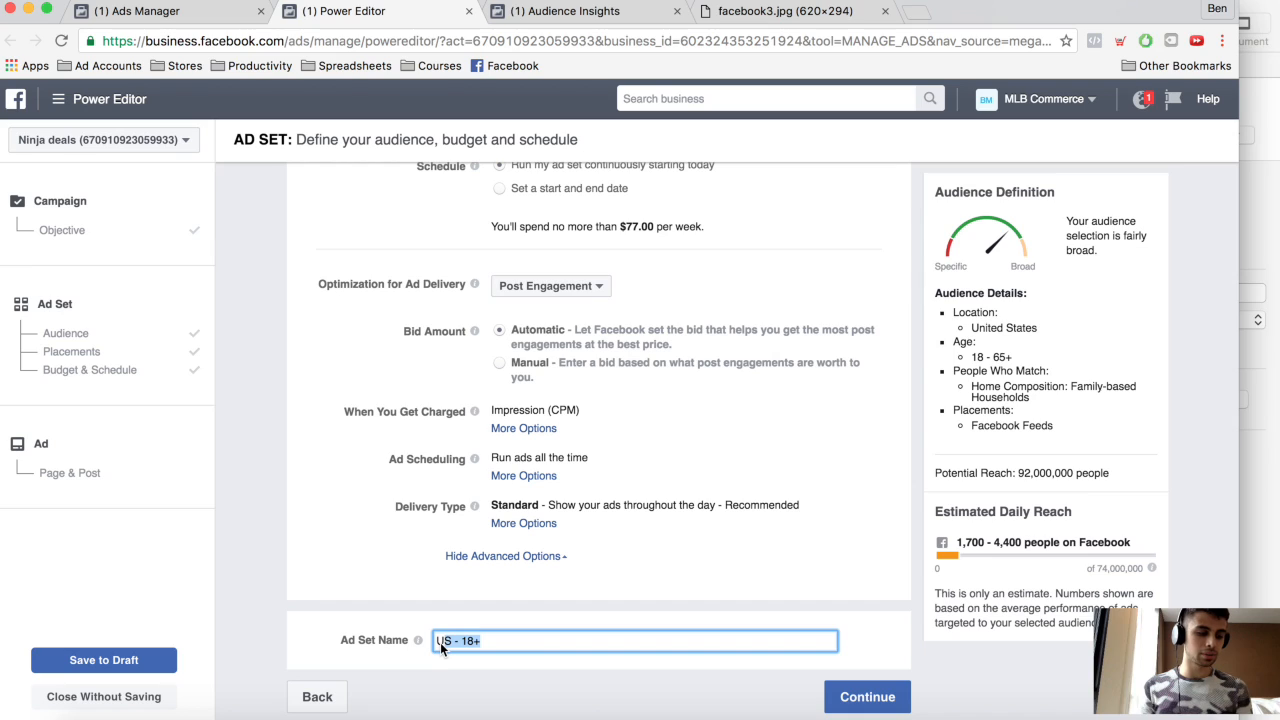
click(495, 646)
drag(510, 646, 433, 643)
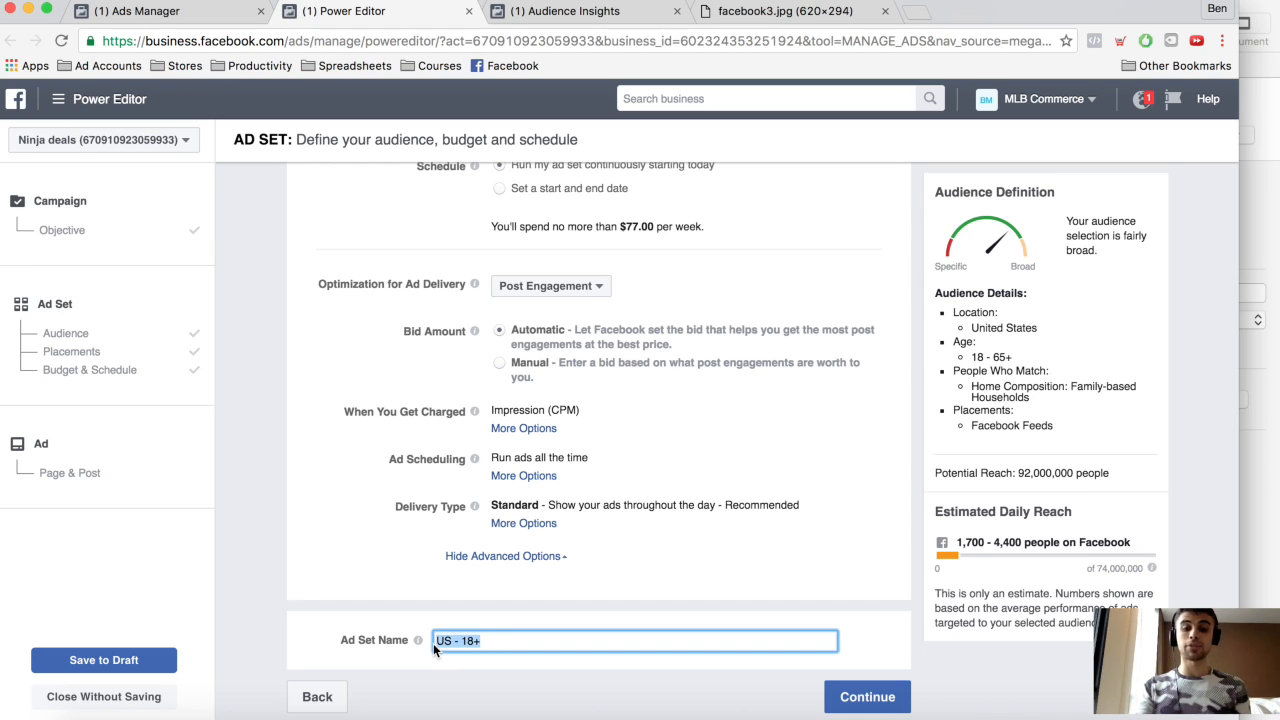
text(W)
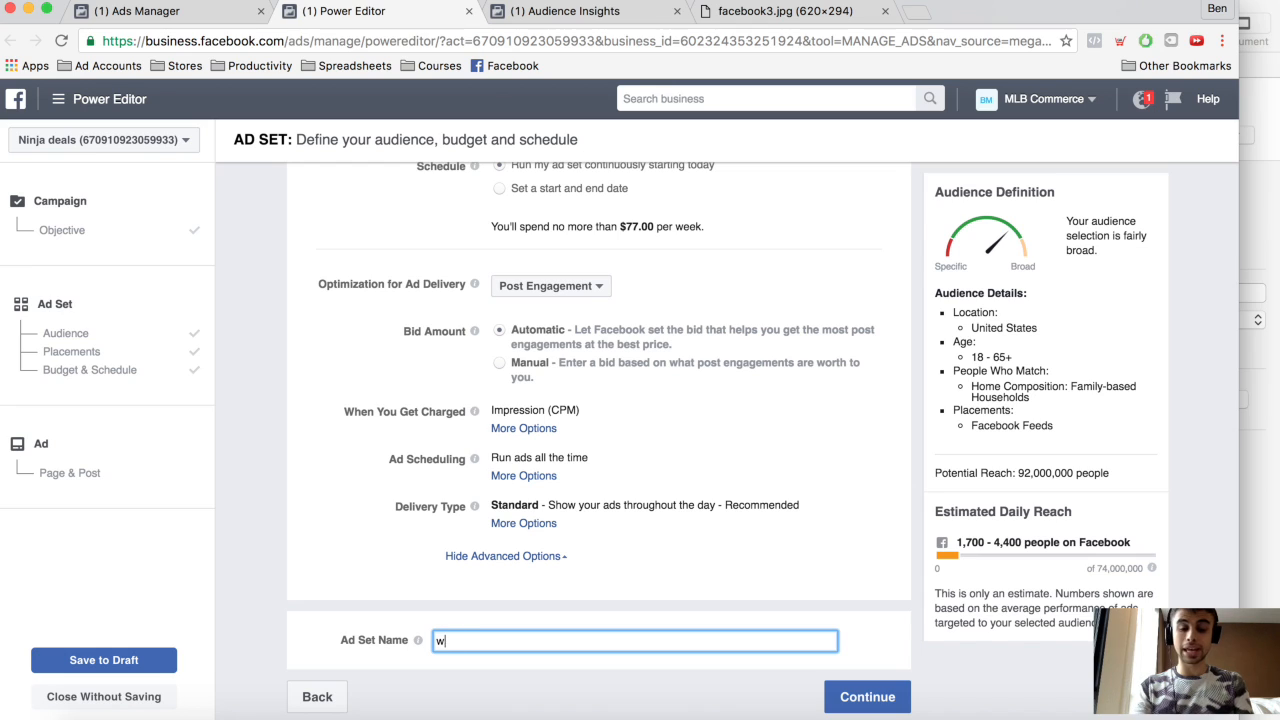
text(ooden Table I)
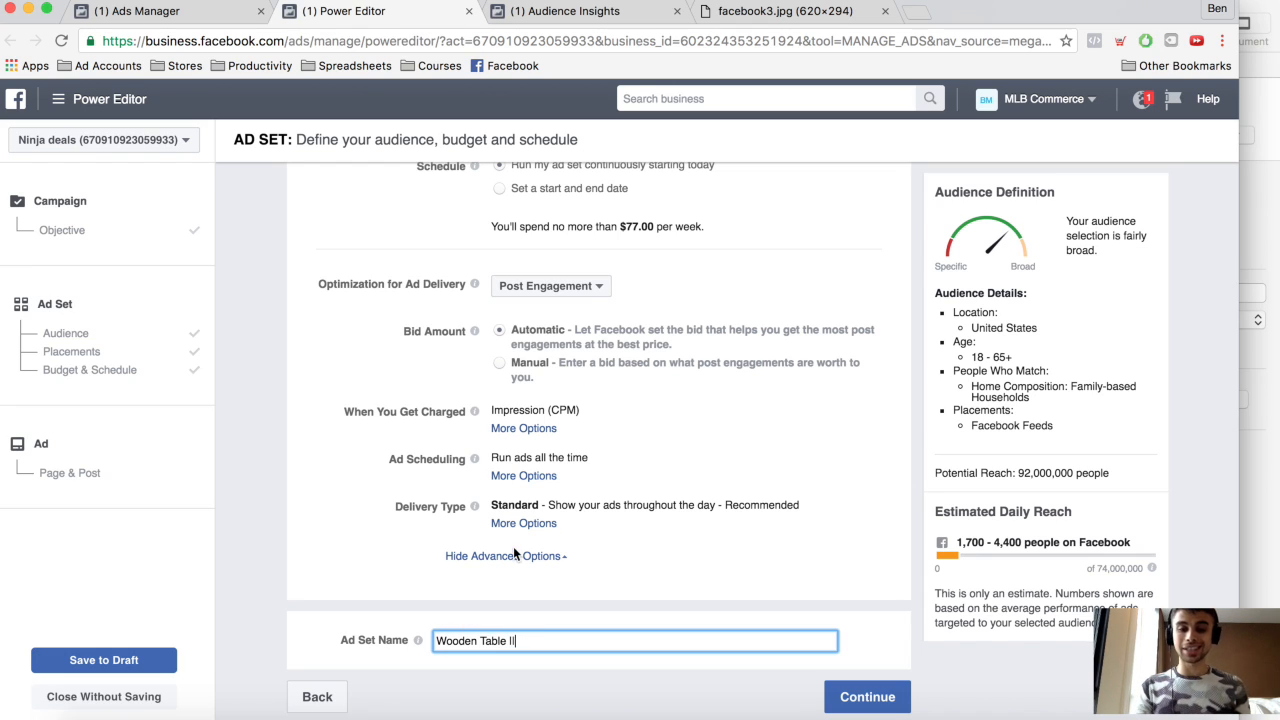
scroll(513, 546, up, 5)
scroll(515, 555, up, 4)
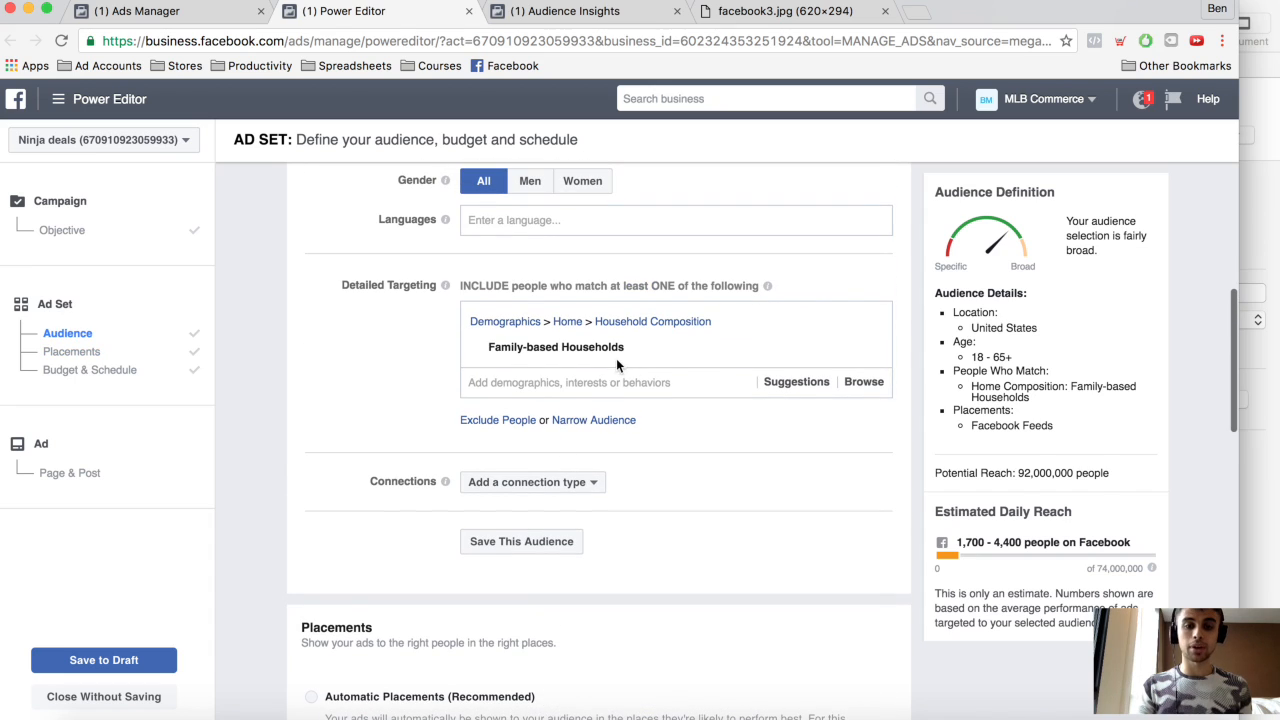
mouse_move(628, 370)
scroll(636, 446, down, 10)
text(Family Hous)
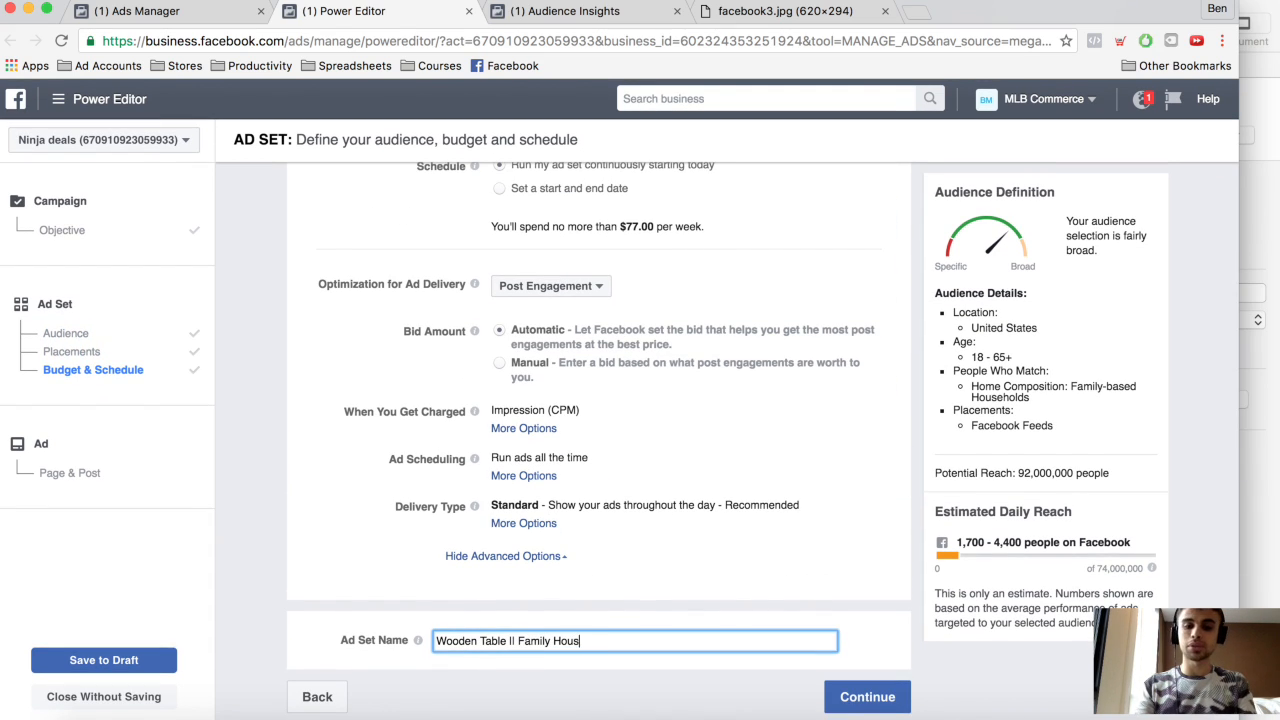
text(es II)
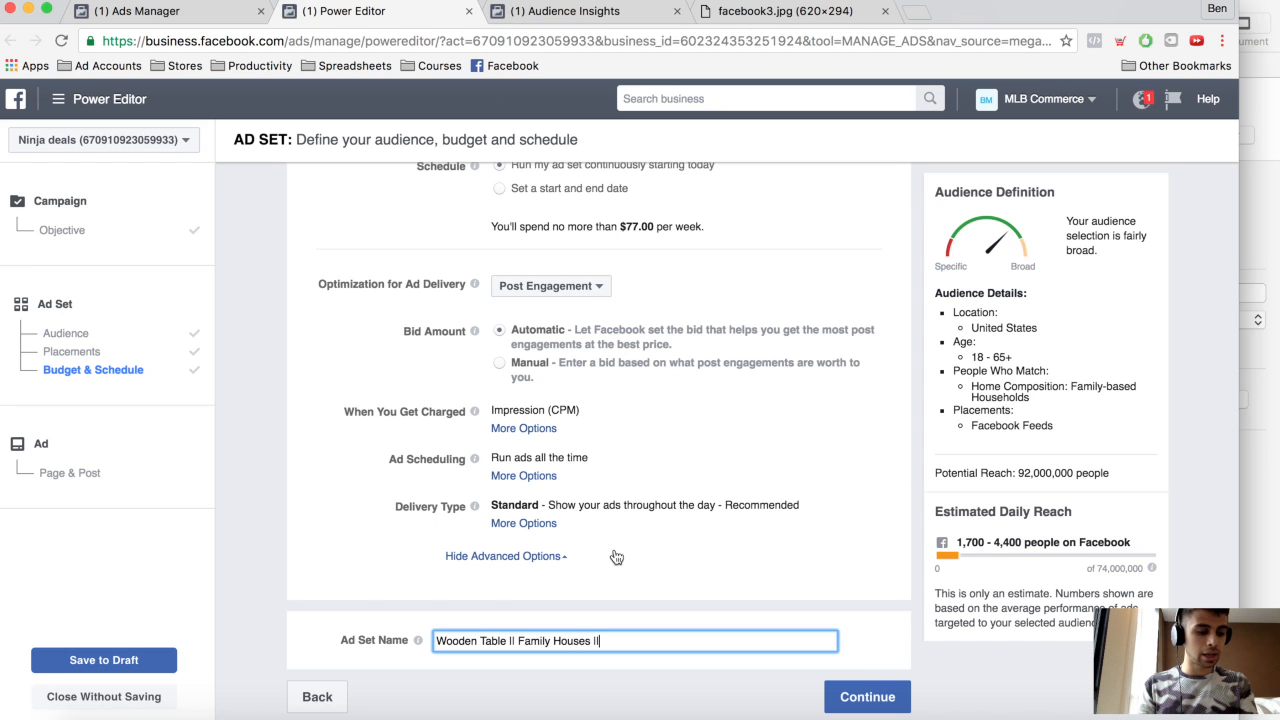
- Check the location, age and placements, append "USA || 18-65+ || M+D" to the ad set name and continue to the ad setup
scroll(644, 554, up, 15)
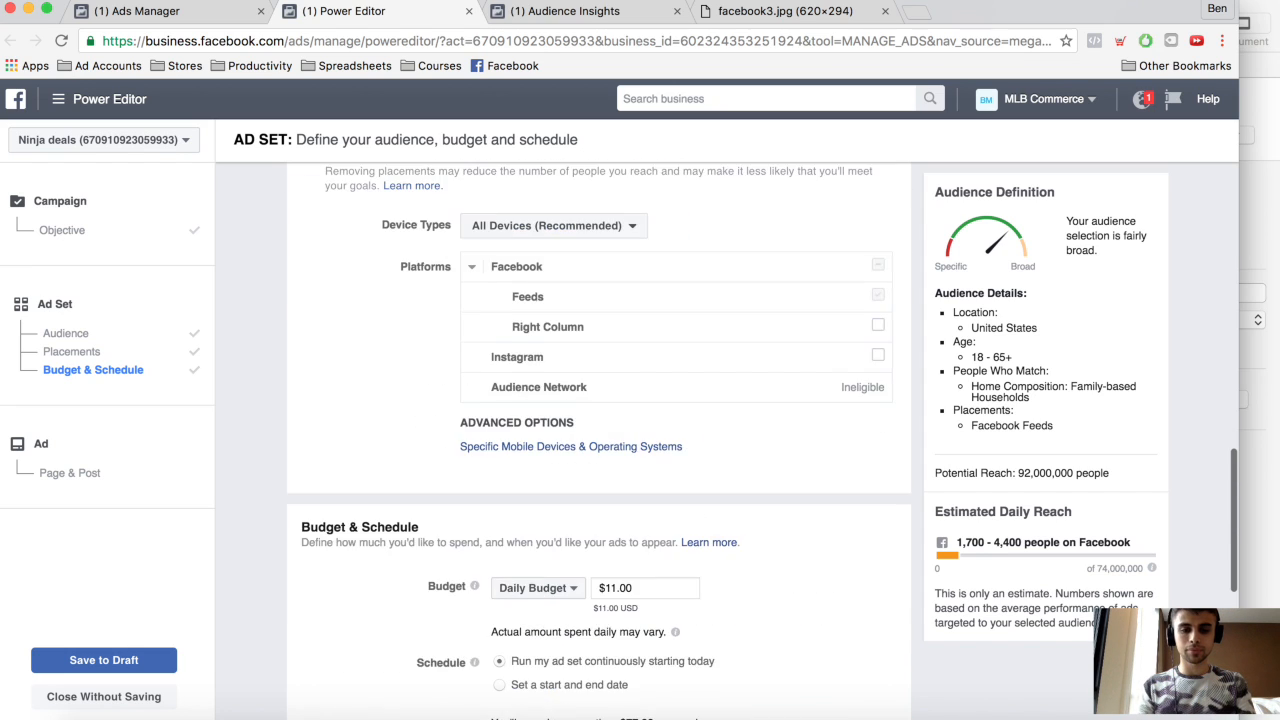
scroll(644, 554, up, 6)
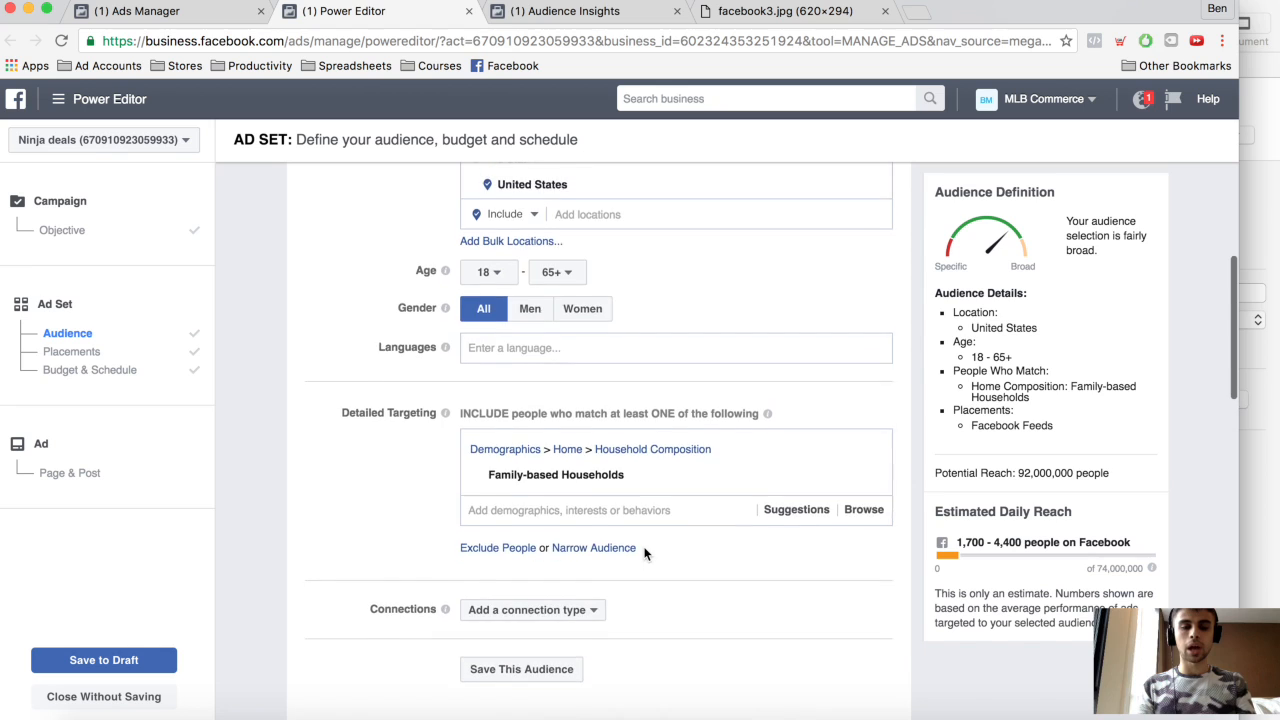
scroll(644, 554, down, 20)
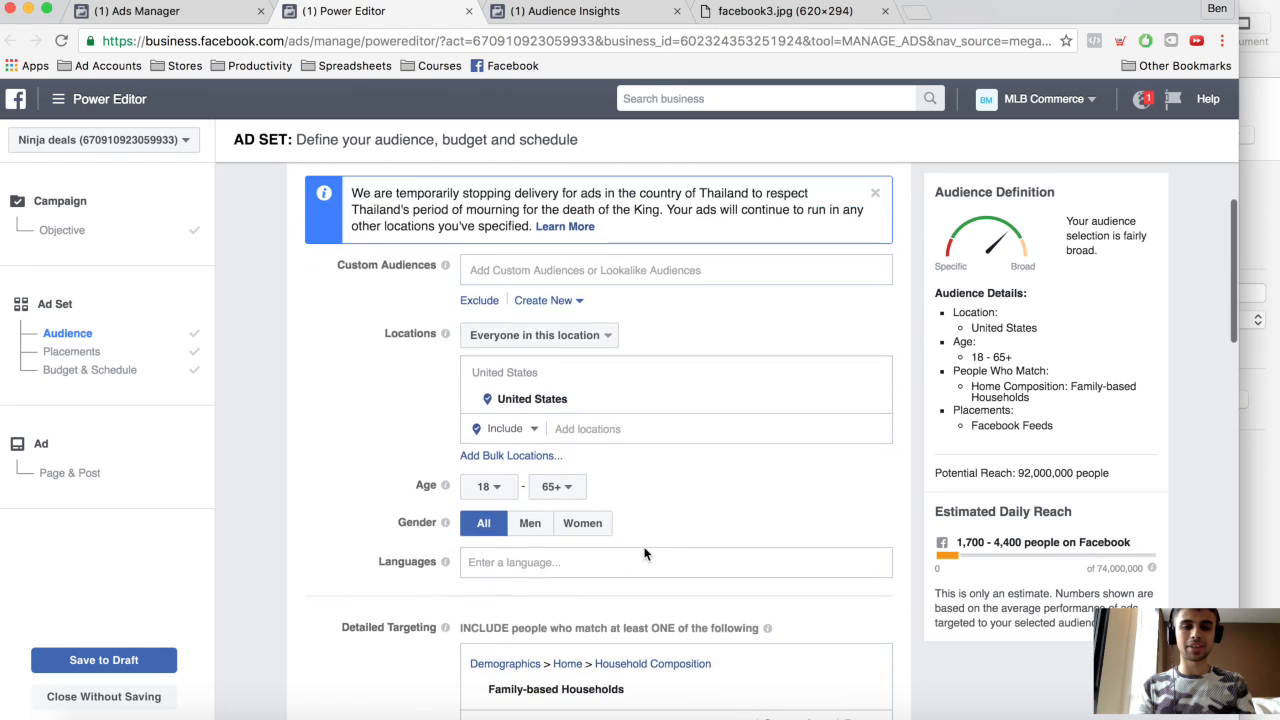
text(USA || 1)
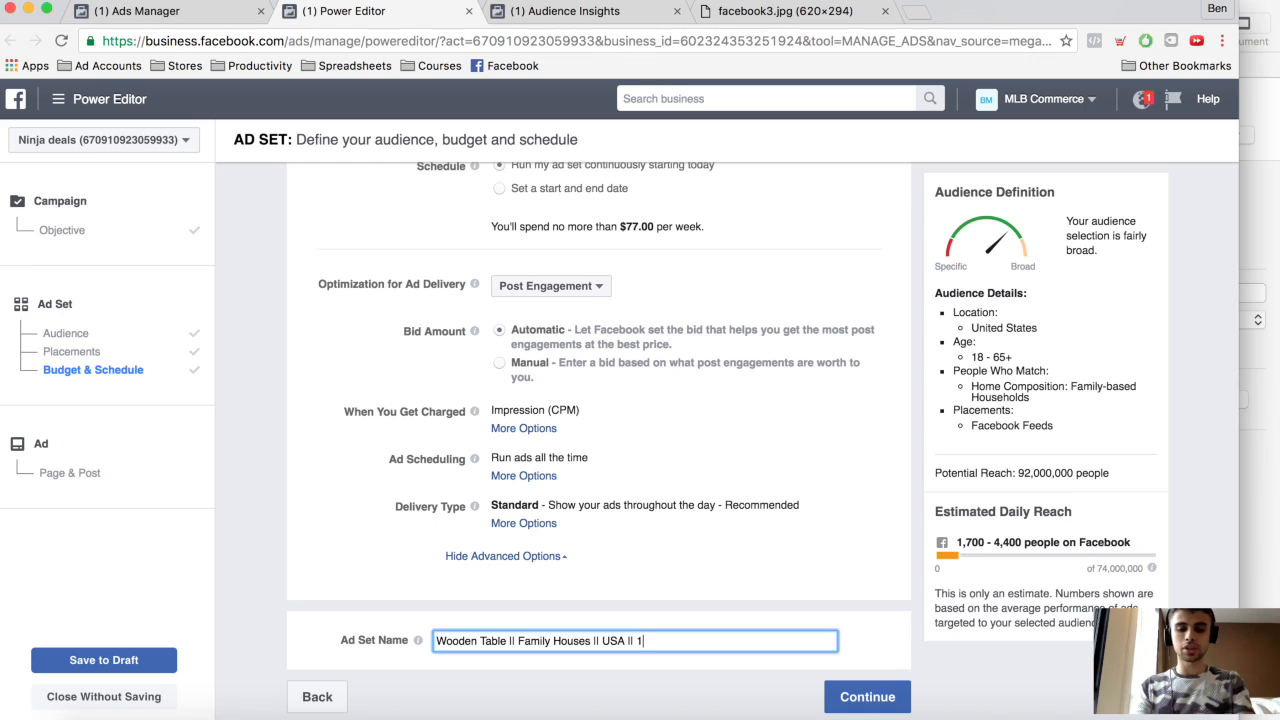
text(8-65+ ||)
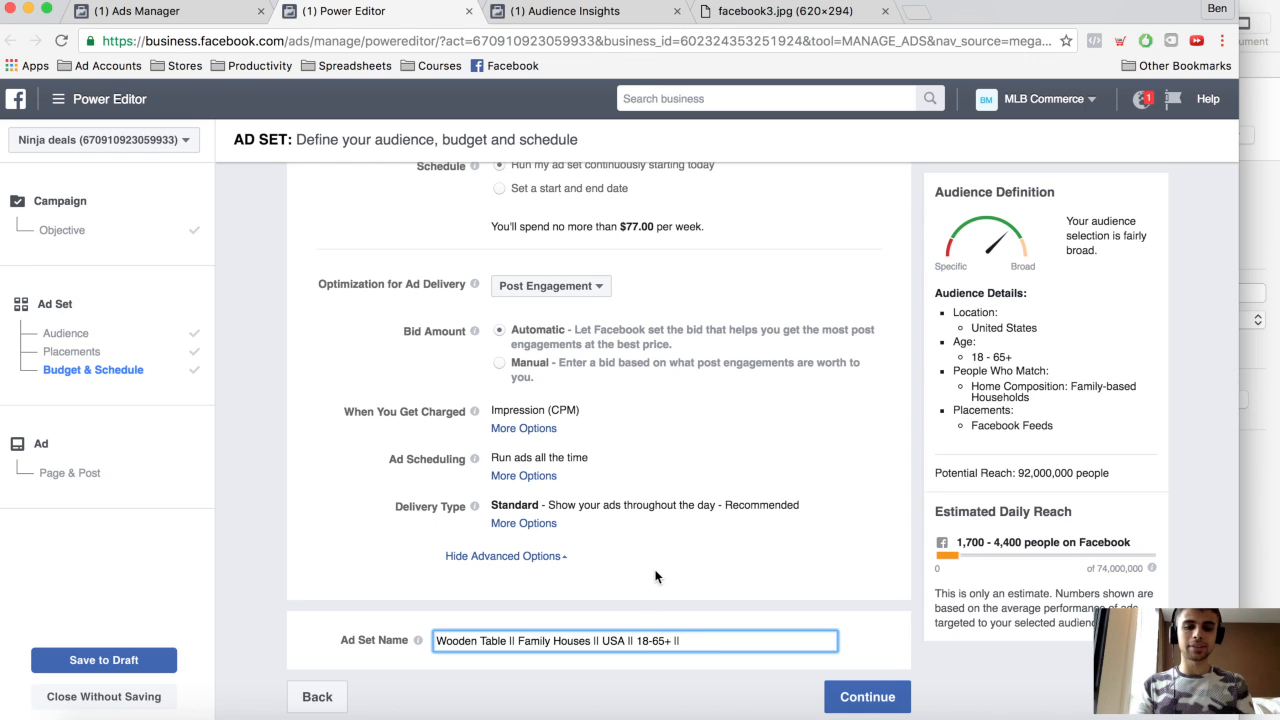
scroll(655, 574, up, 3)
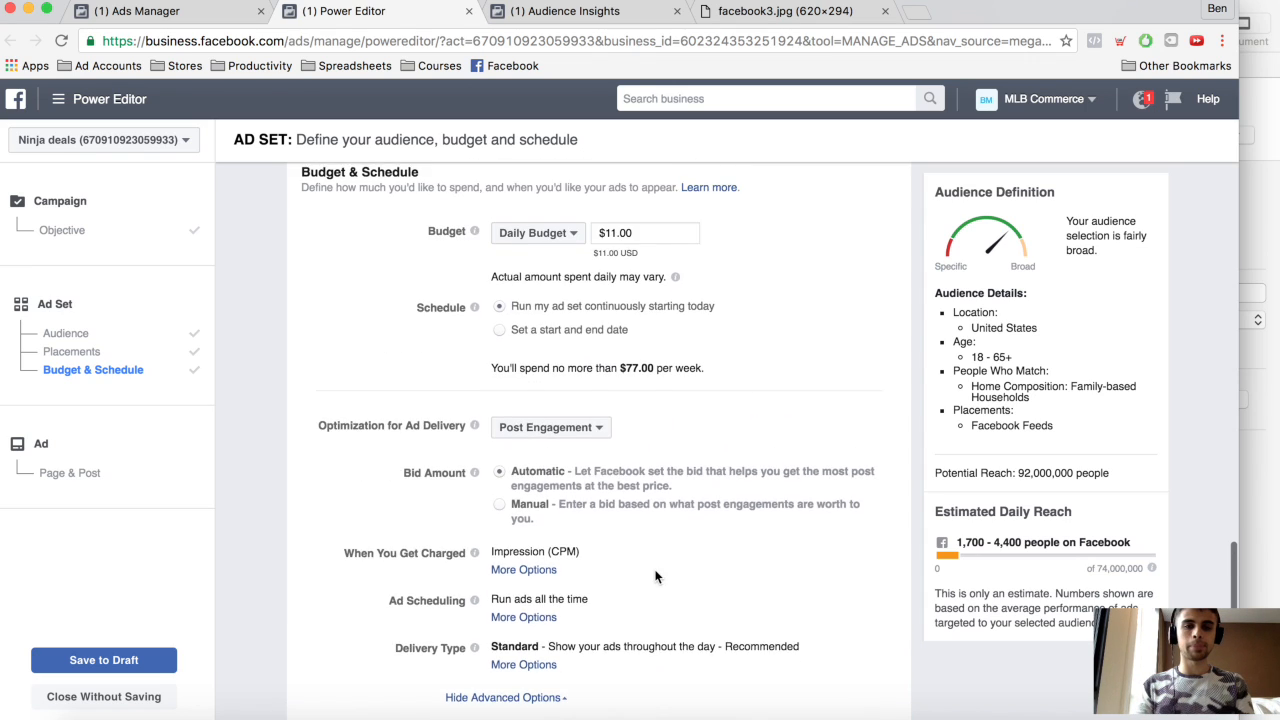
scroll(655, 574, down, 3)
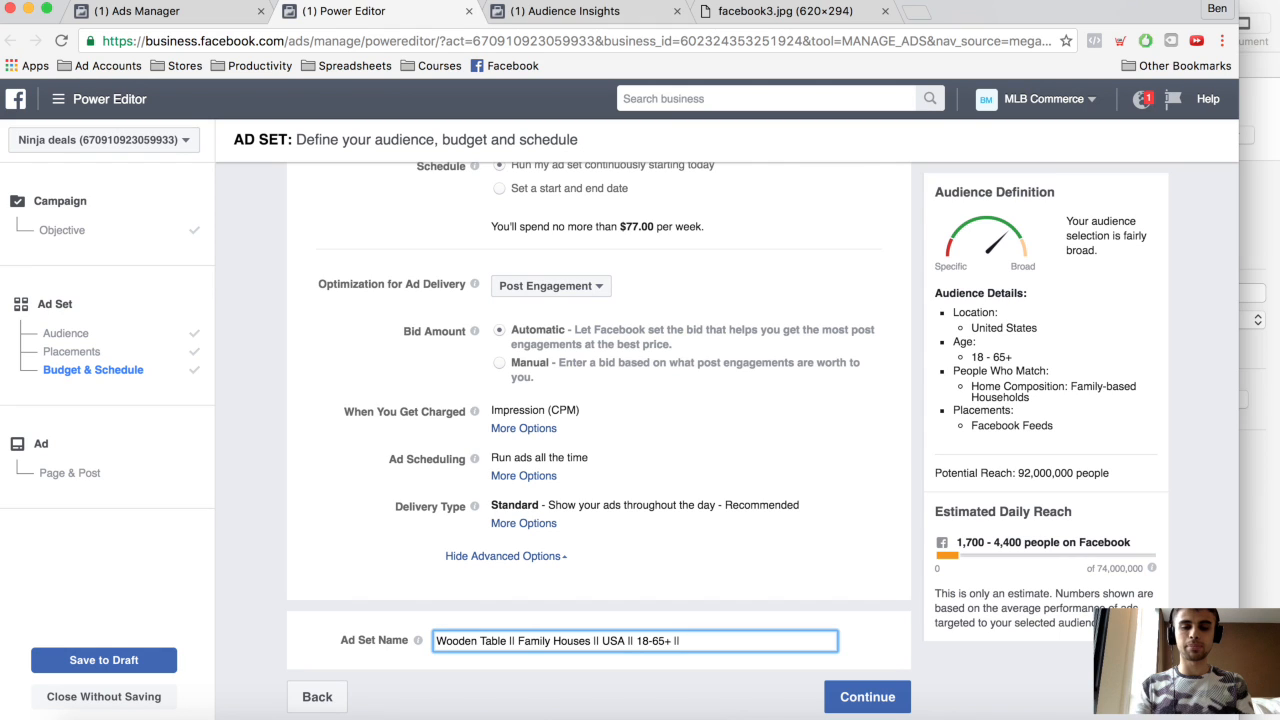
scroll(734, 494, up, 10)
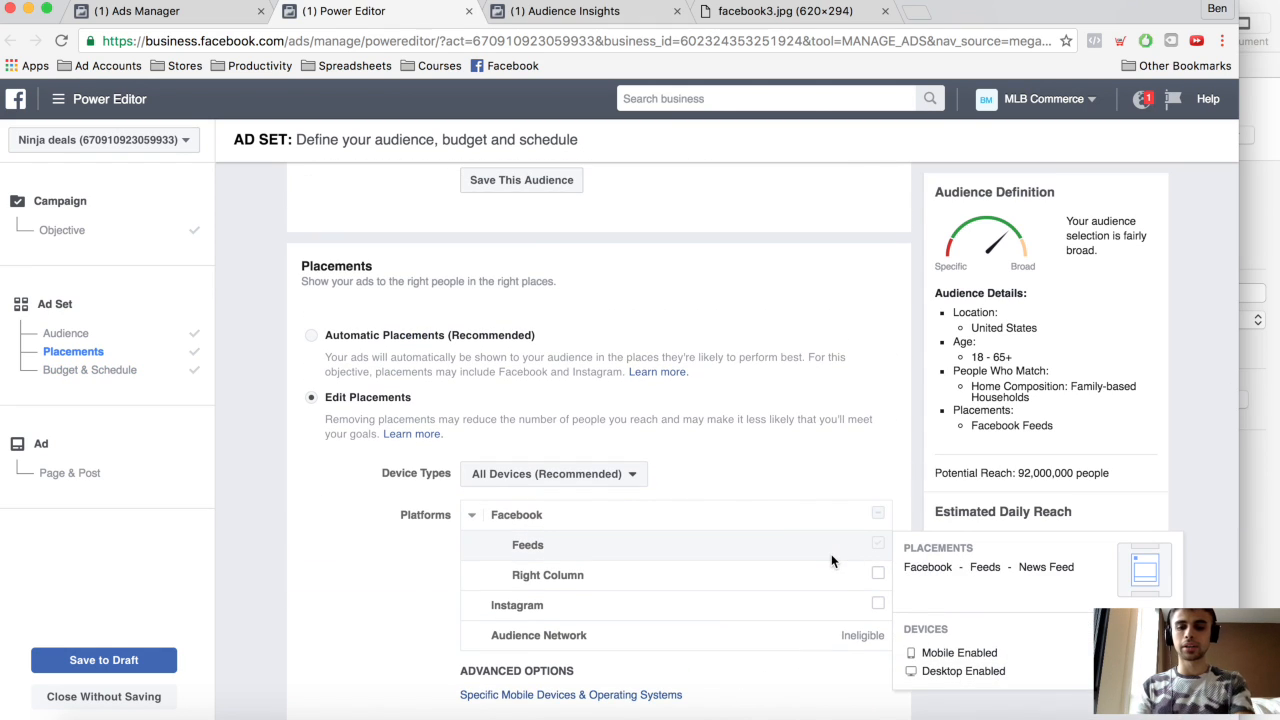
scroll(829, 554, down, 10)
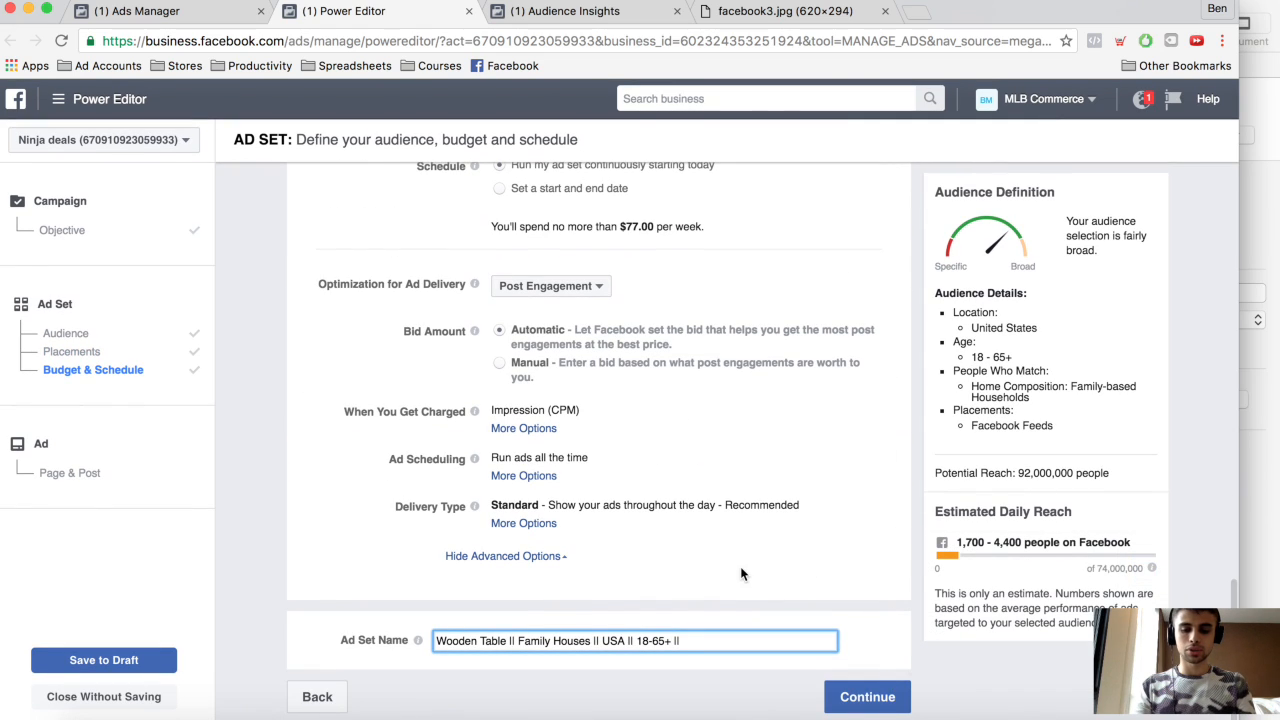
text(M+D)
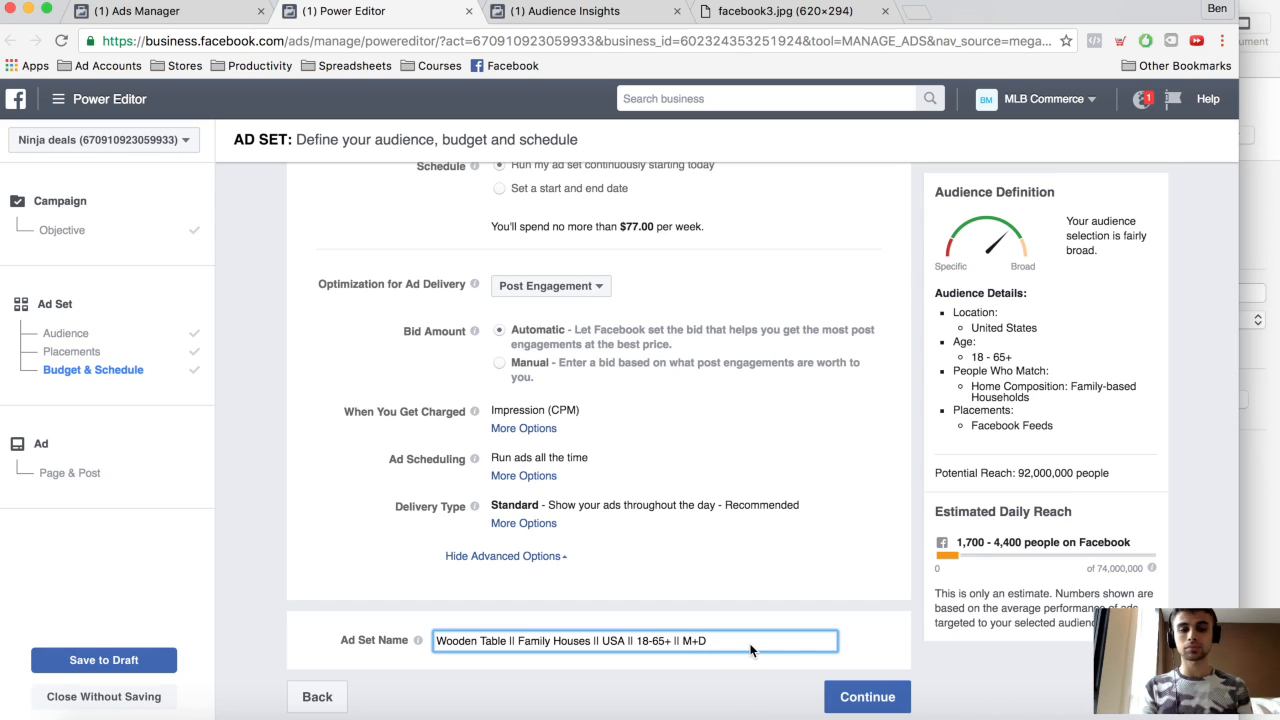
click(855, 696)
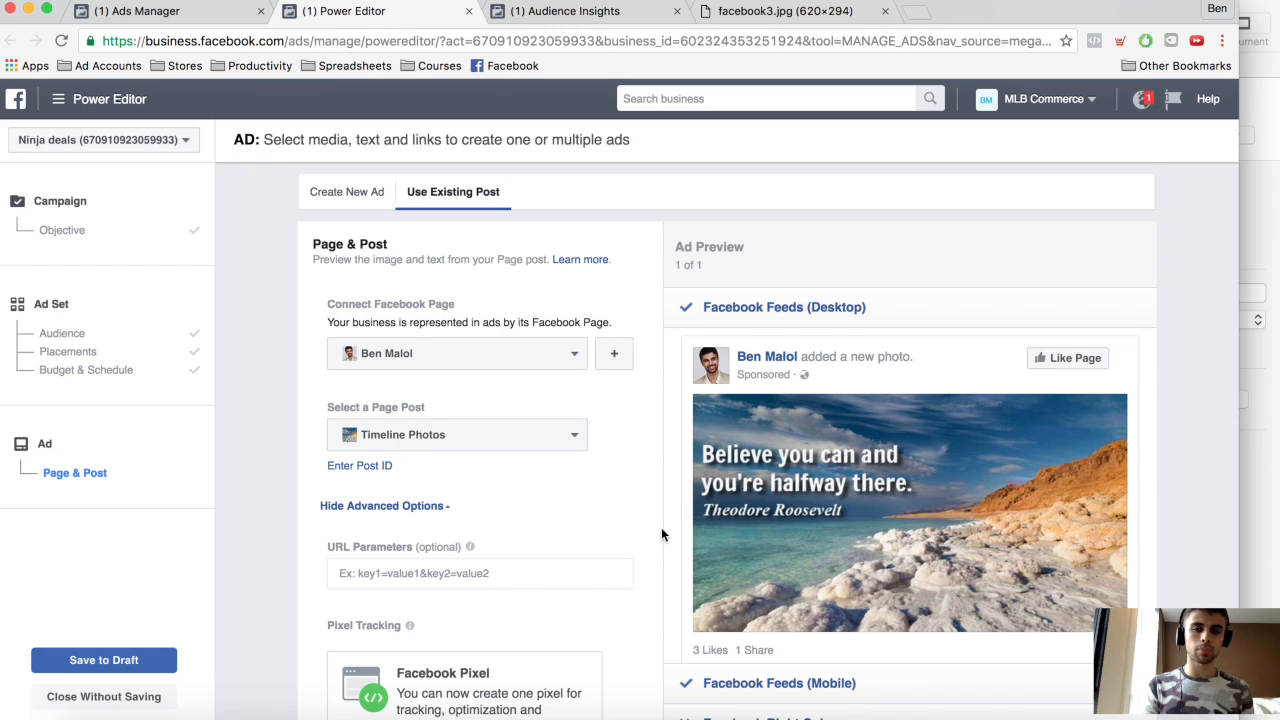
- Look over the existing page post options and preview, and switch the ad to creating a new one
scroll(661, 531, down, 1)
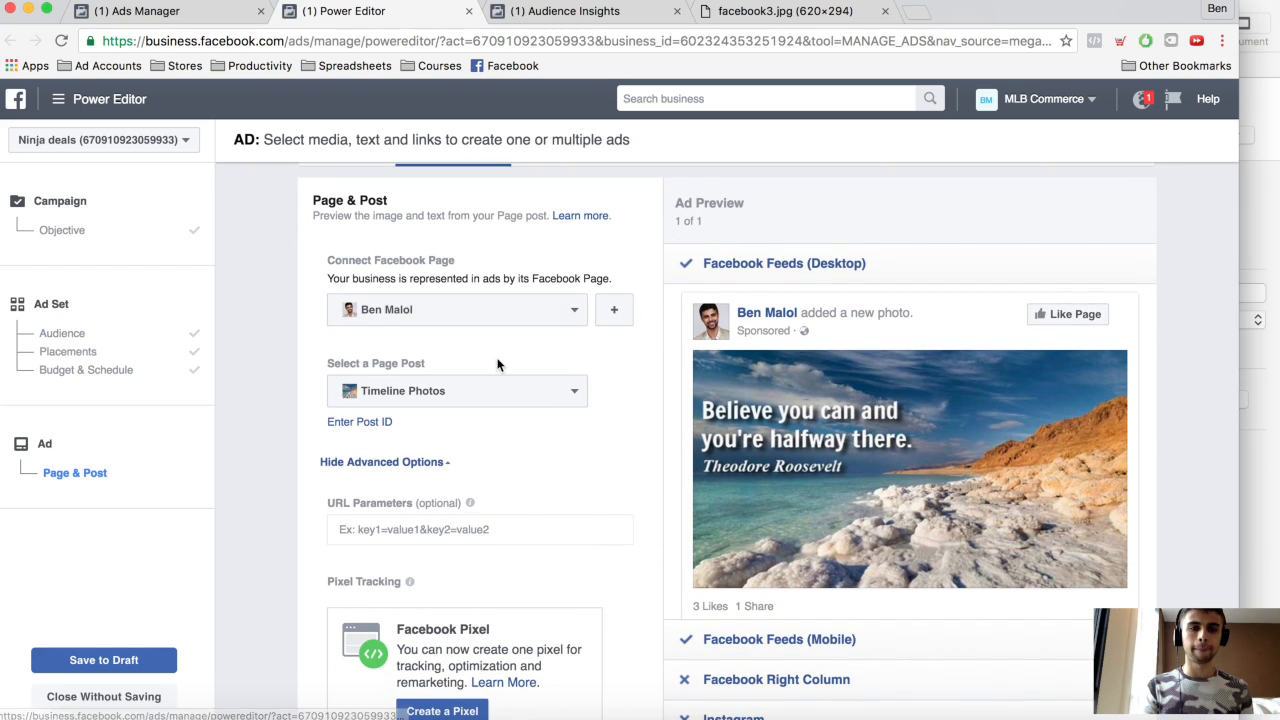
scroll(530, 320, down, 1)
scroll(537, 315, down, 1)
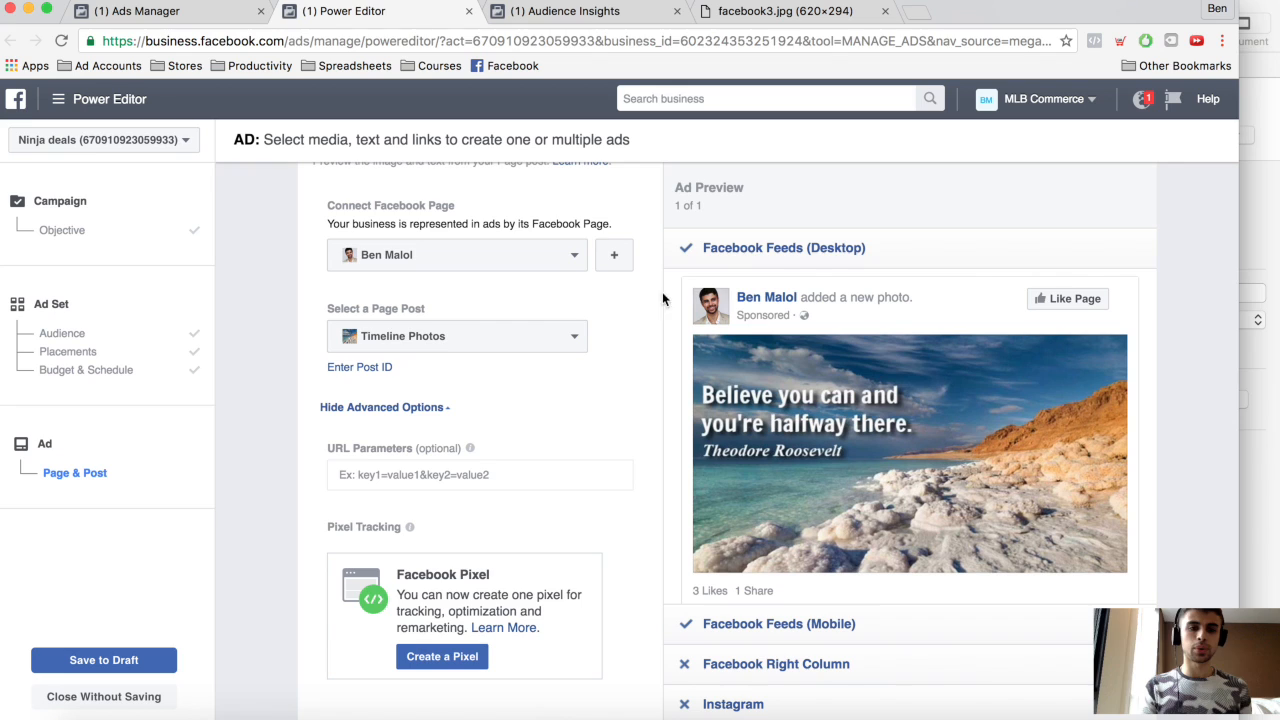
click(557, 336)
click(557, 336)
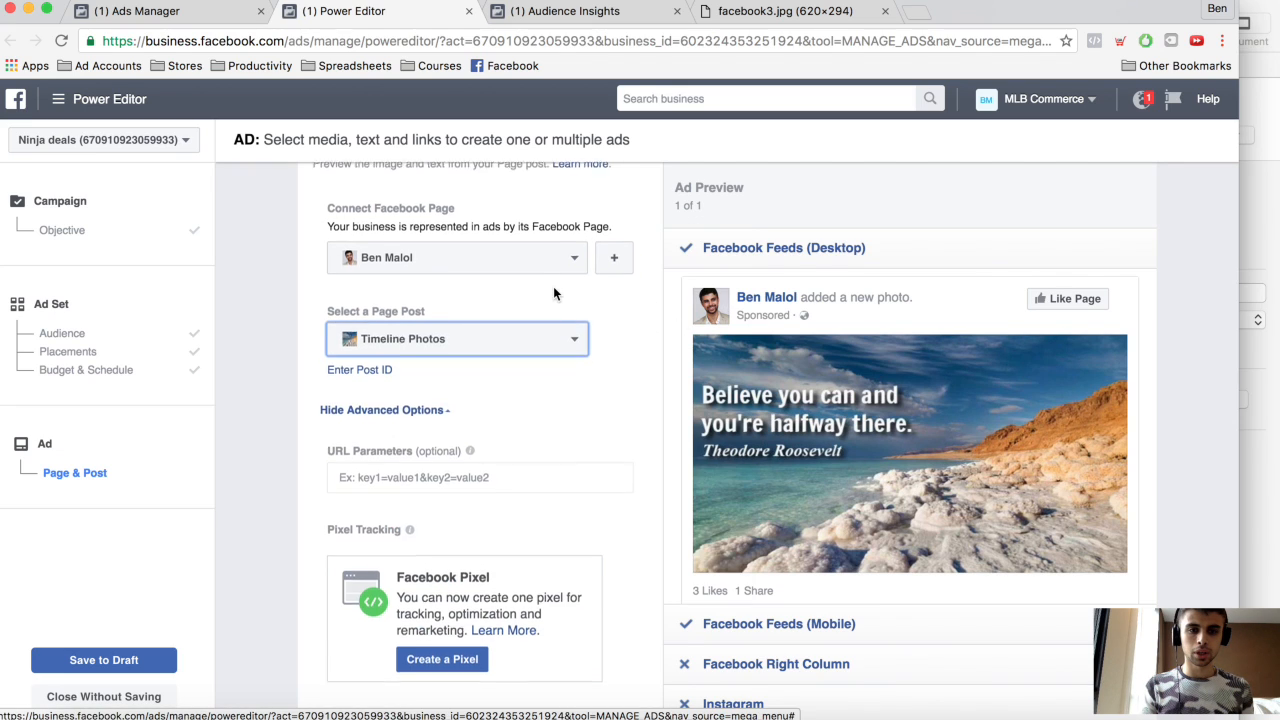
scroll(550, 300, up, 3)
scroll(550, 310, down, 2)
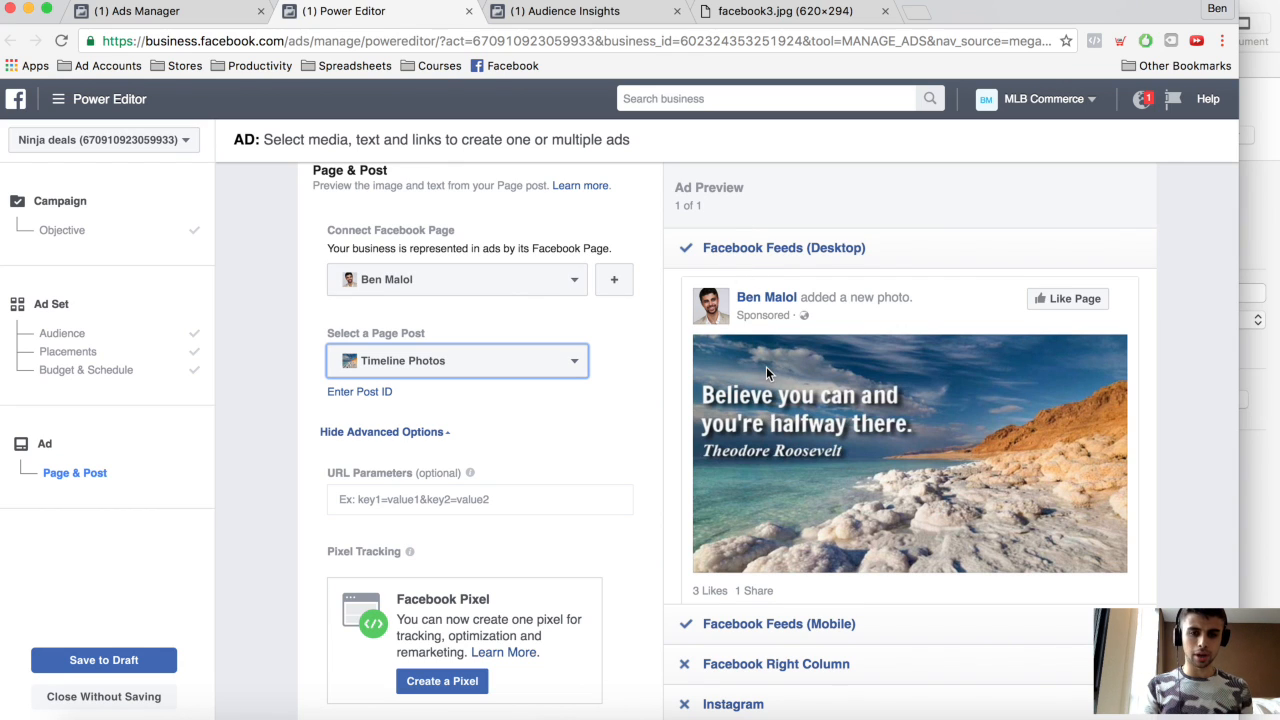
scroll(556, 305, down, 2)
scroll(556, 305, up, 3)
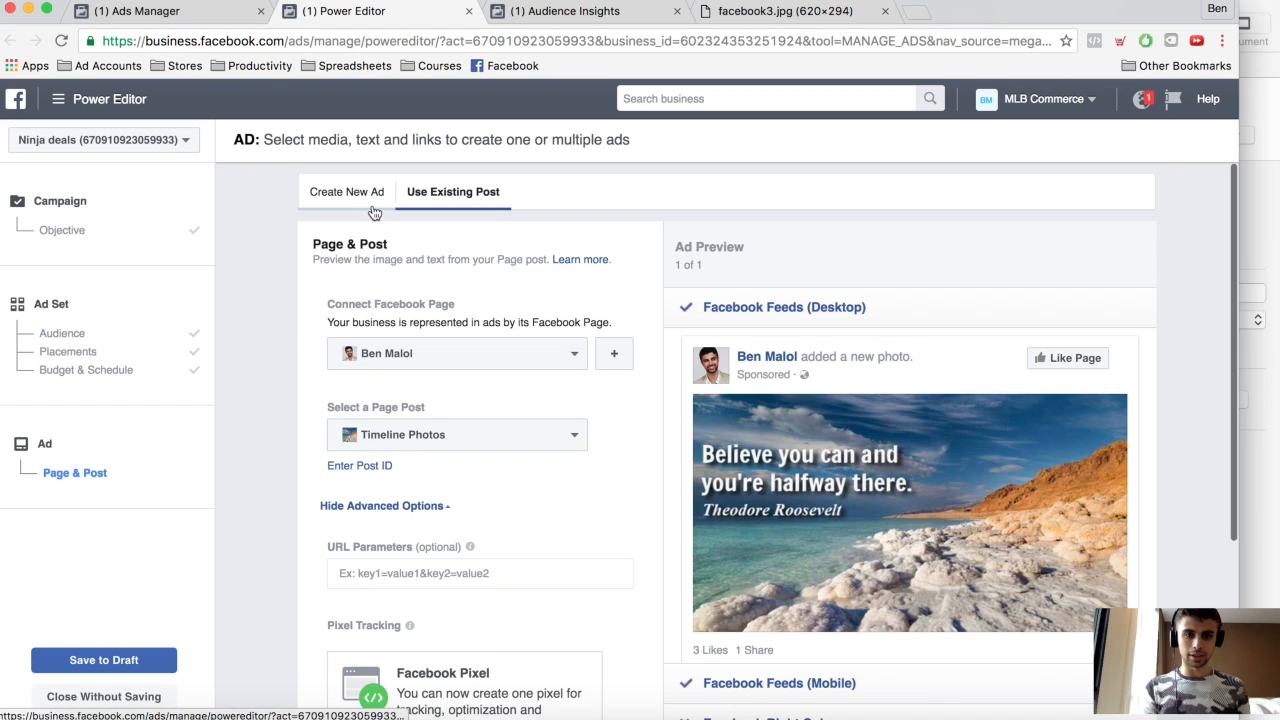
click(371, 210)
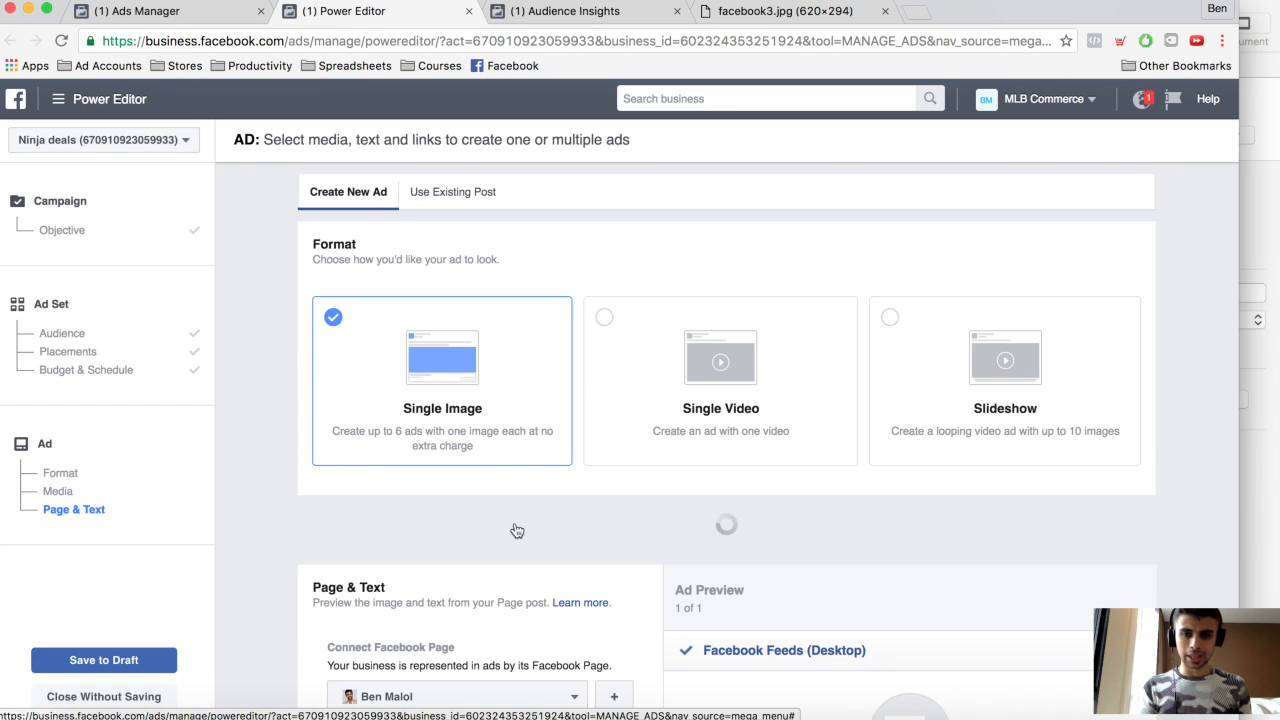
- Review the new single-image ad's image specs, connected page, text and desktop feed preview
scroll(520, 466, down, 2)
scroll(520, 466, down, 2)
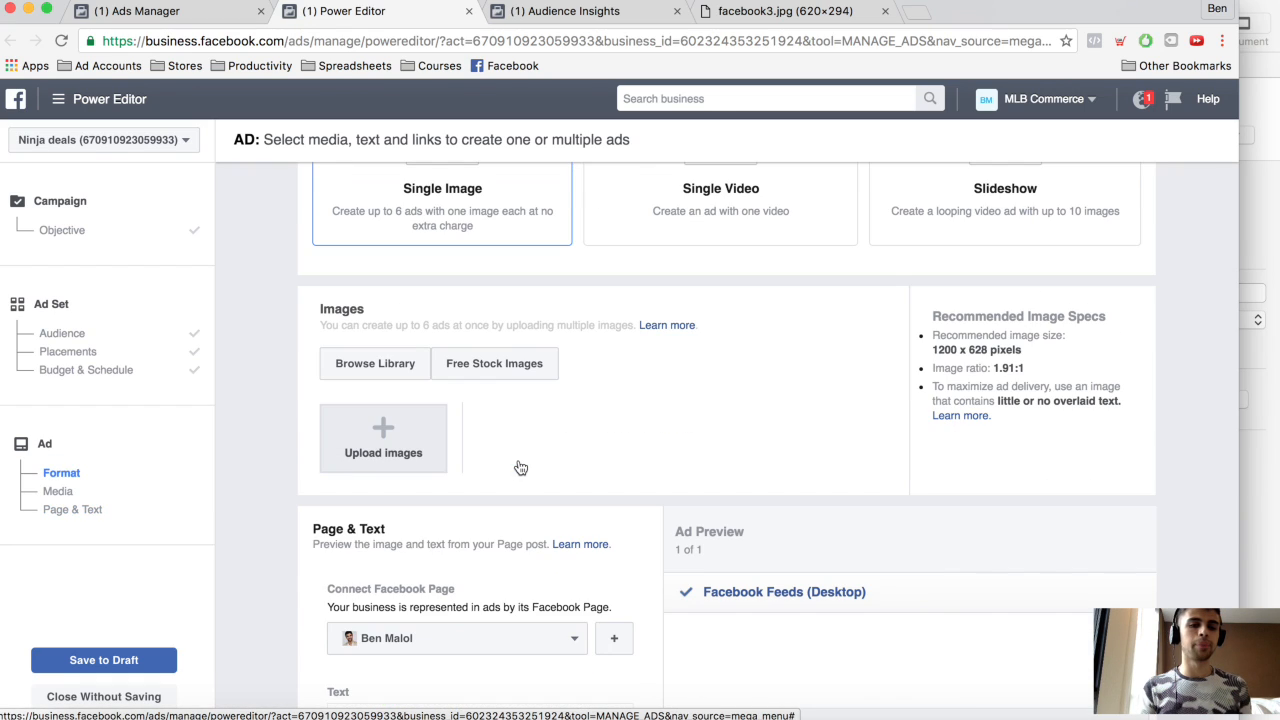
scroll(535, 500, down, 2)
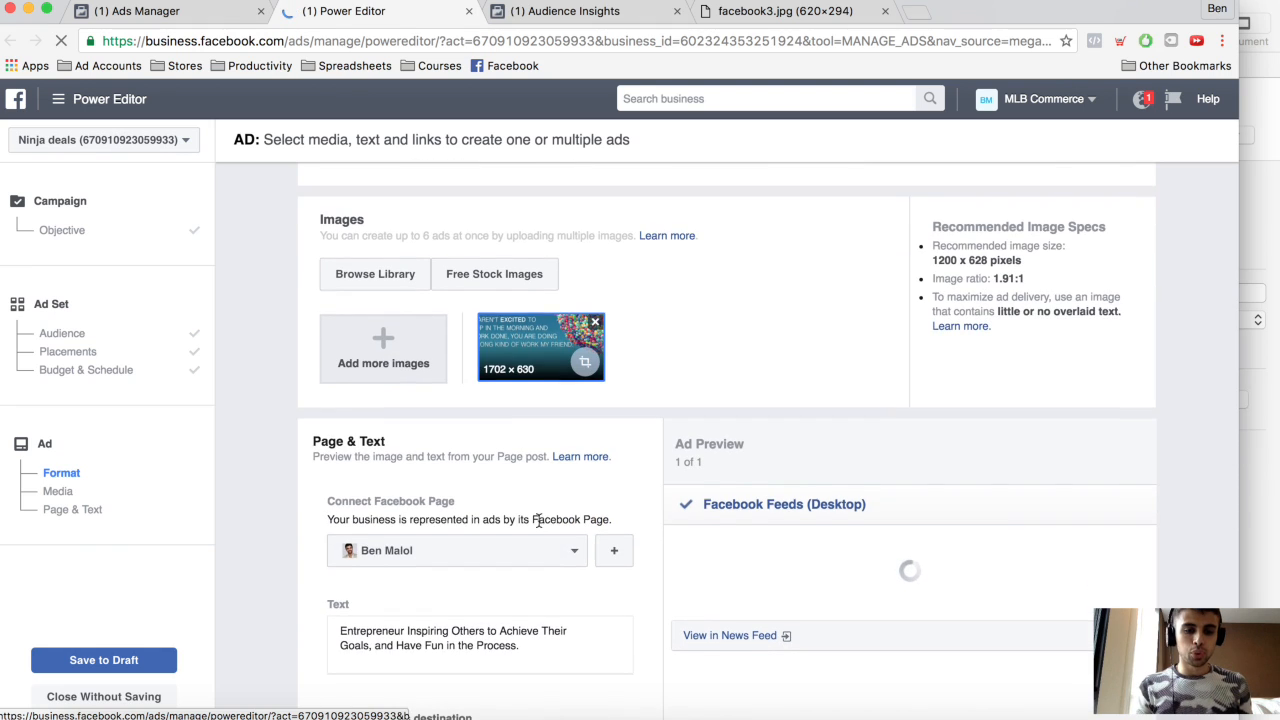
scroll(538, 500, down, 5)
scroll(526, 425, up, 2)
scroll(526, 425, up, 3)
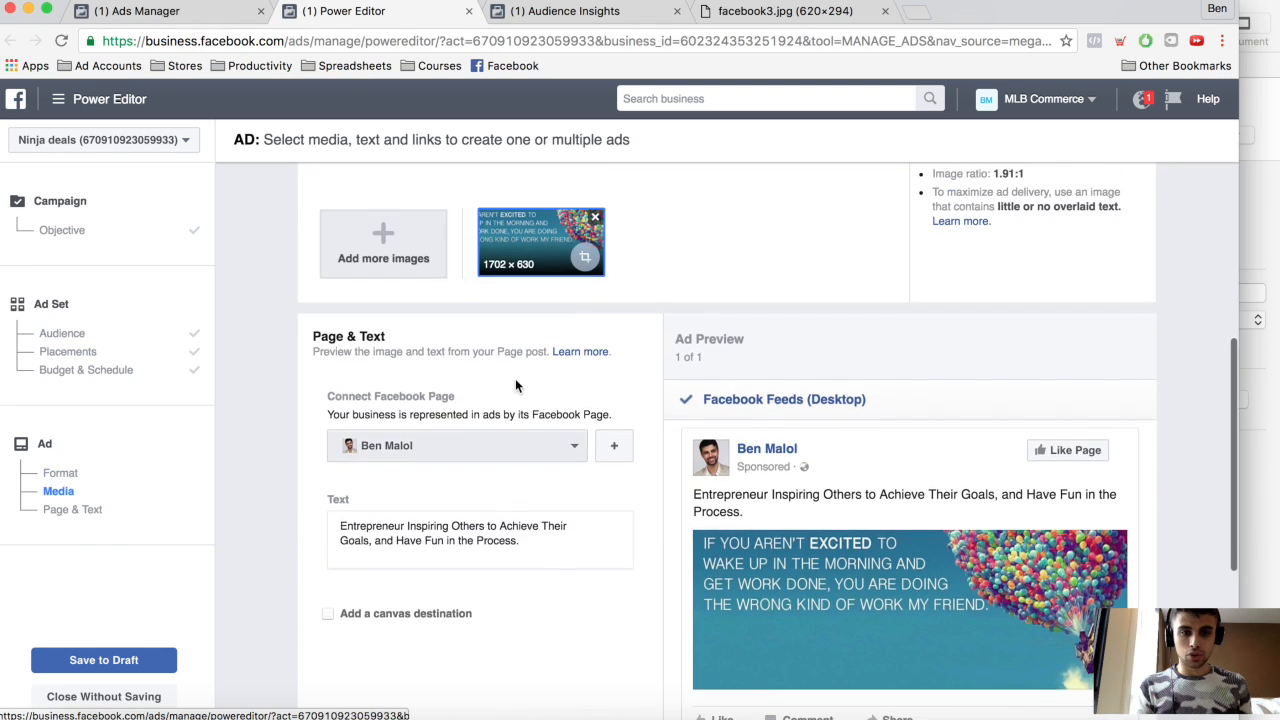
scroll(522, 517, up, 2)
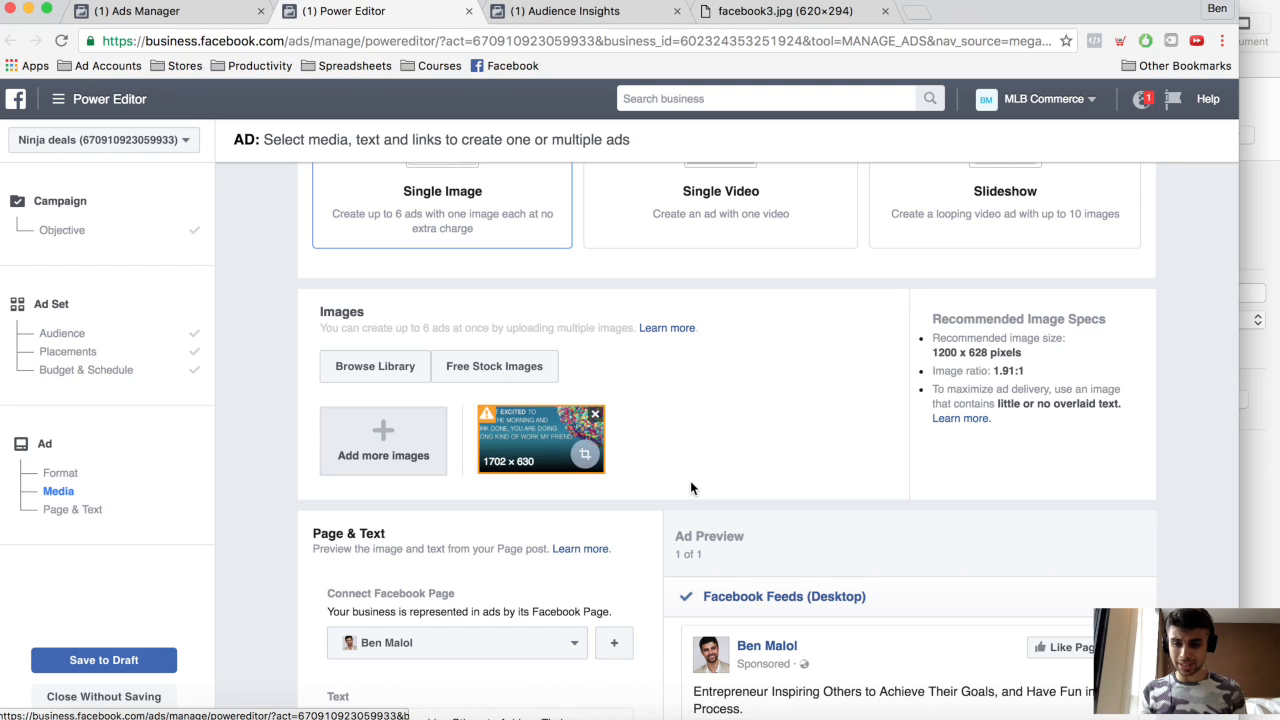
scroll(670, 484, down, 5)
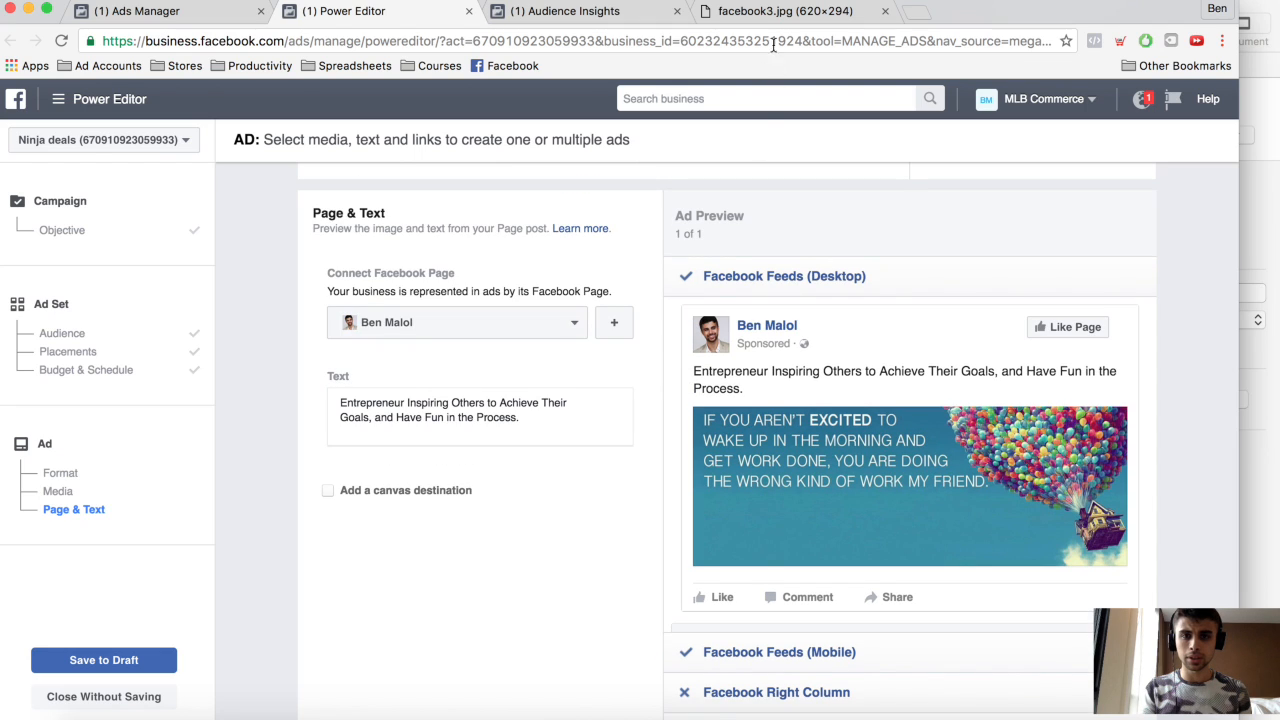
- Examine the suggested post and sidebar ads in the facebook3.jpg news feed example
click(790, 12)
scroll(455, 237, up, 3)
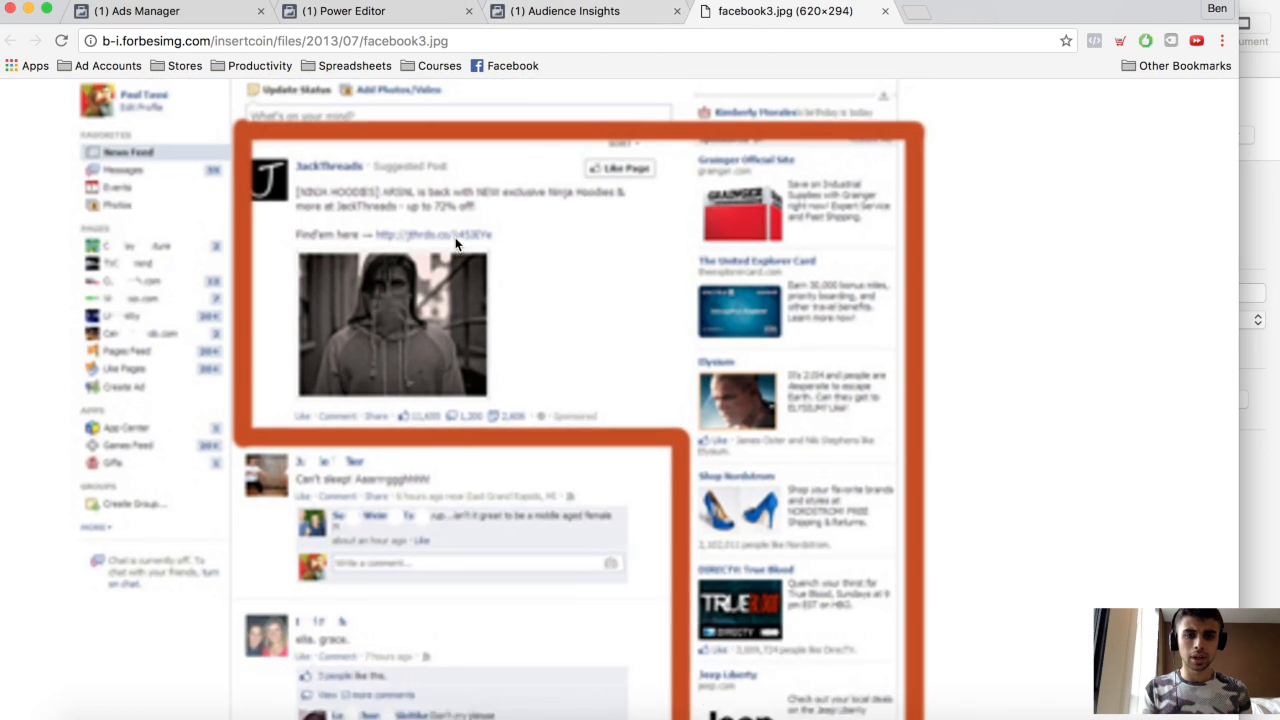
scroll(482, 282, down, 1)
scroll(498, 346, down, 3)
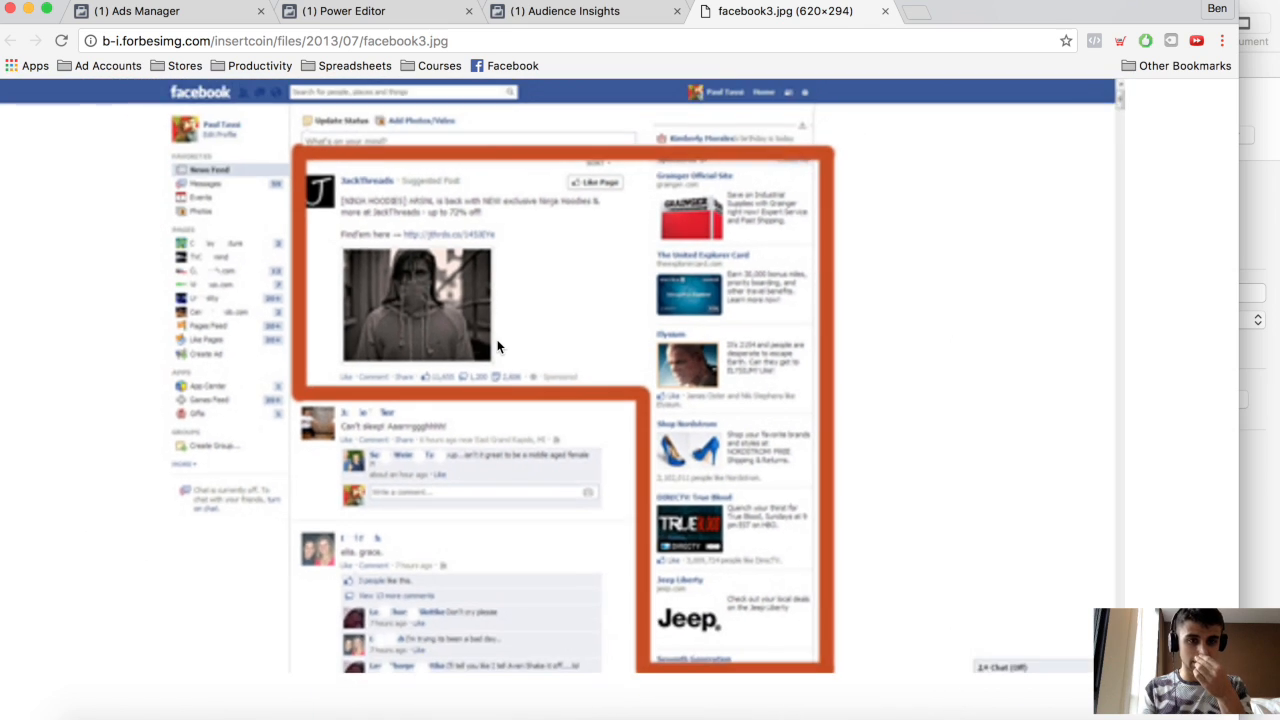
scroll(498, 346, up, 3)
scroll(441, 256, up, 1)
scroll(440, 258, up, 1)
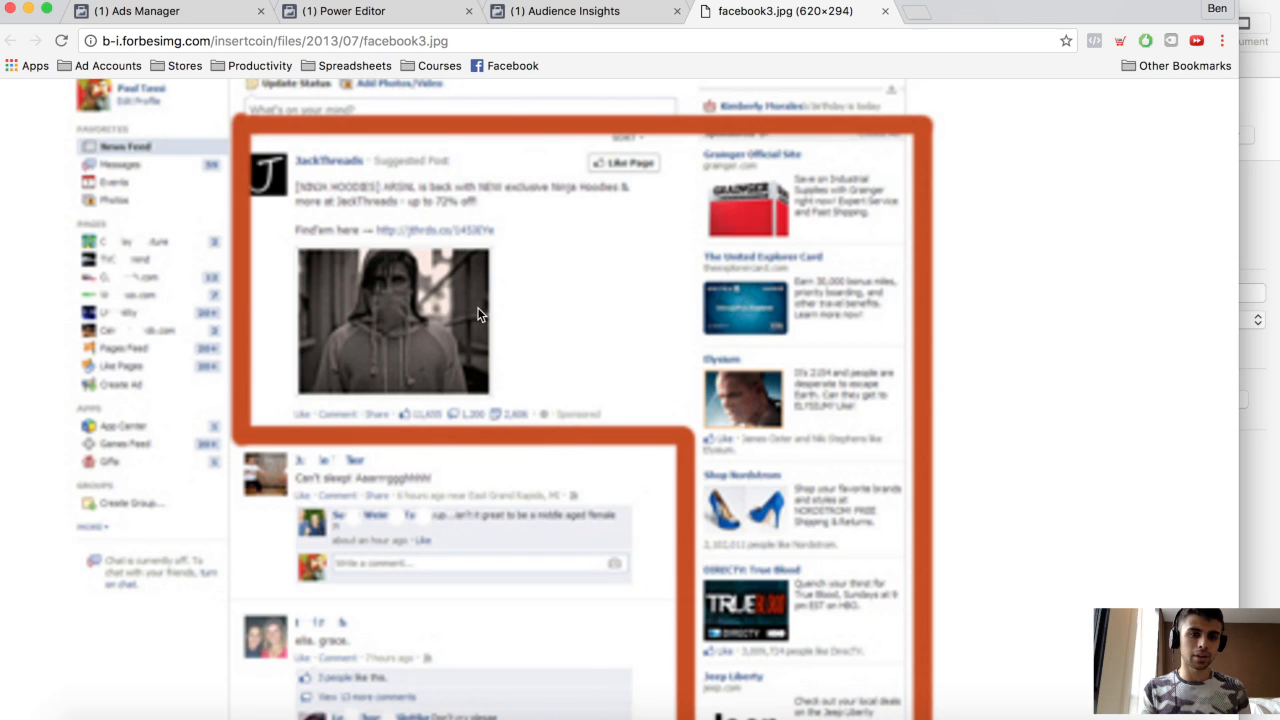
scroll(388, 256, down, 2)
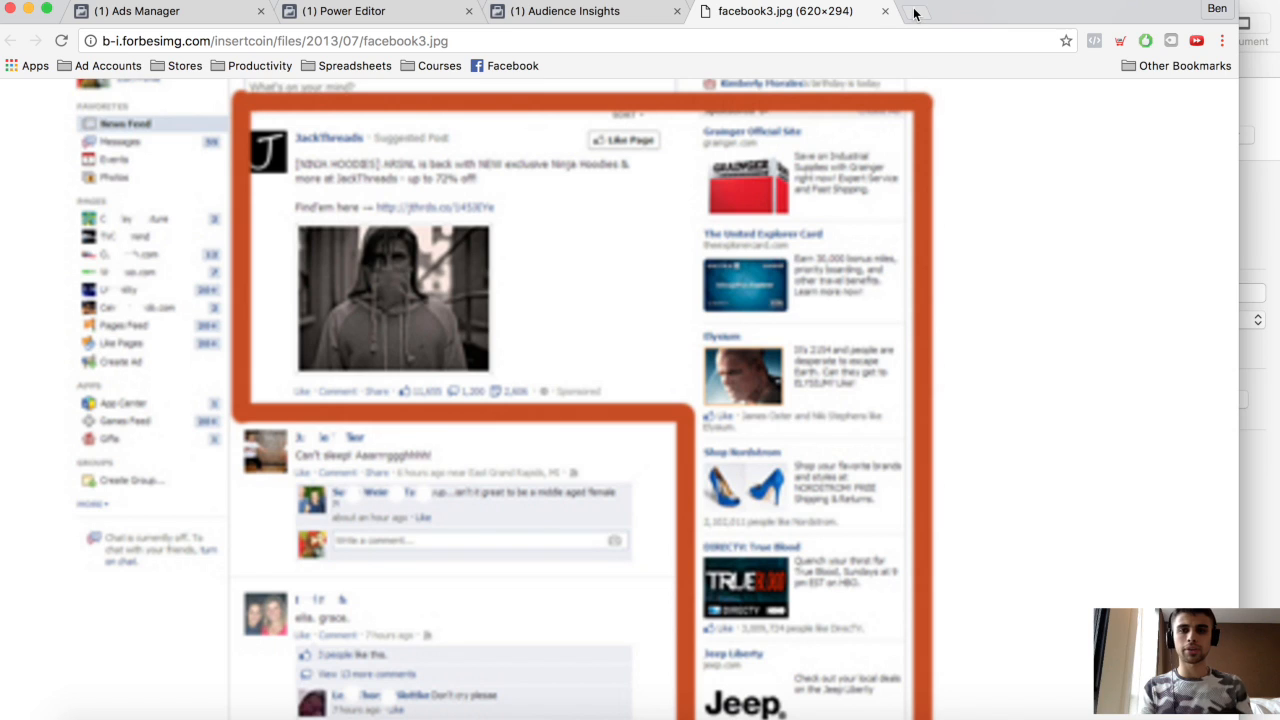
key(super+t)
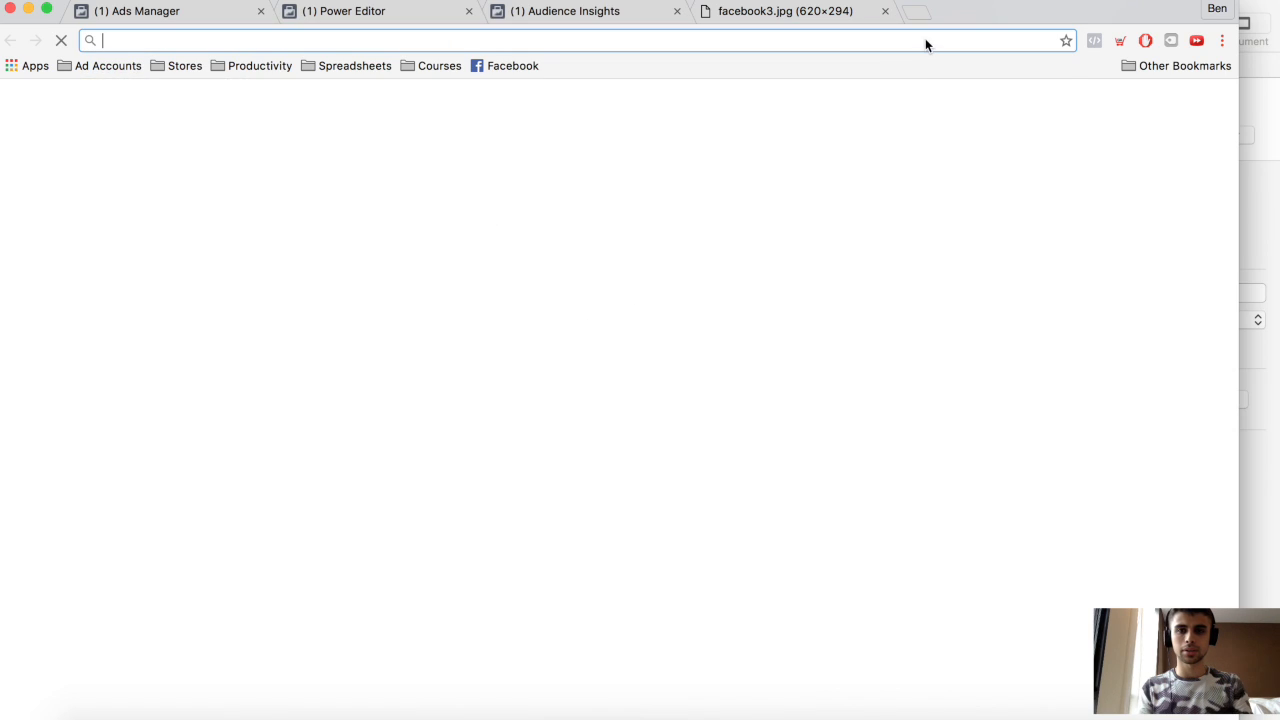
click(873, 0)
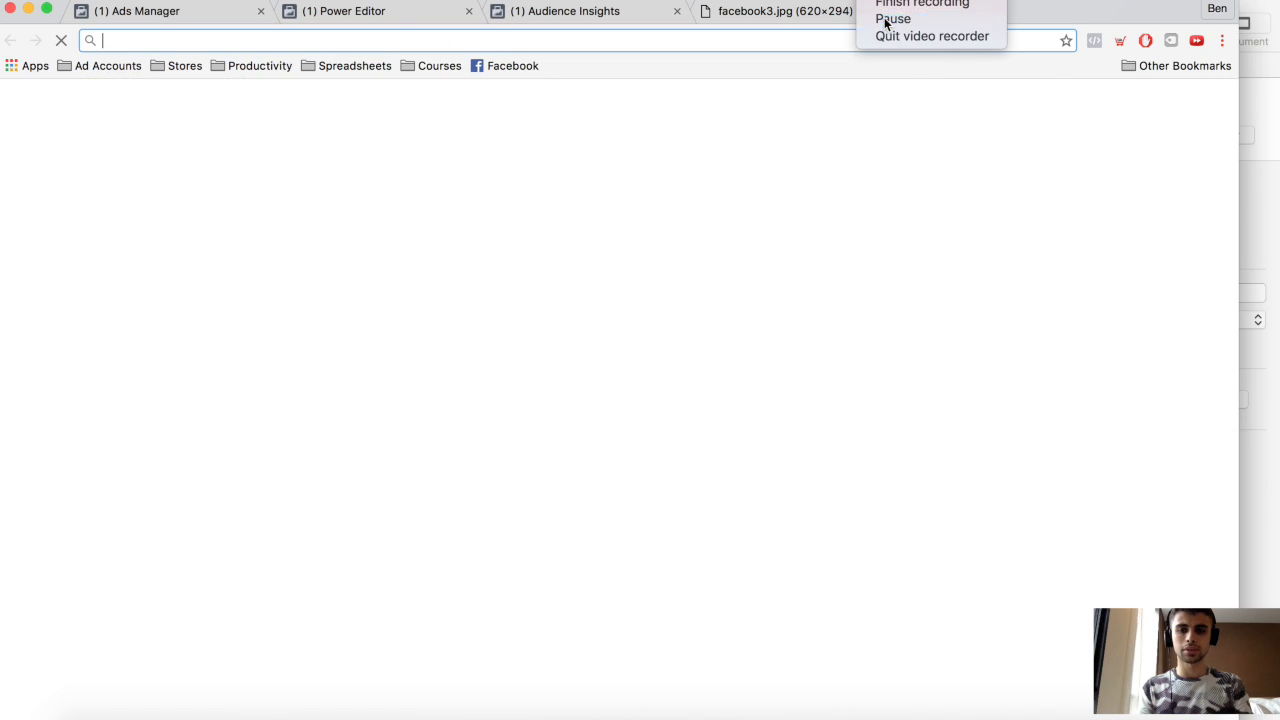
click(886, 20)
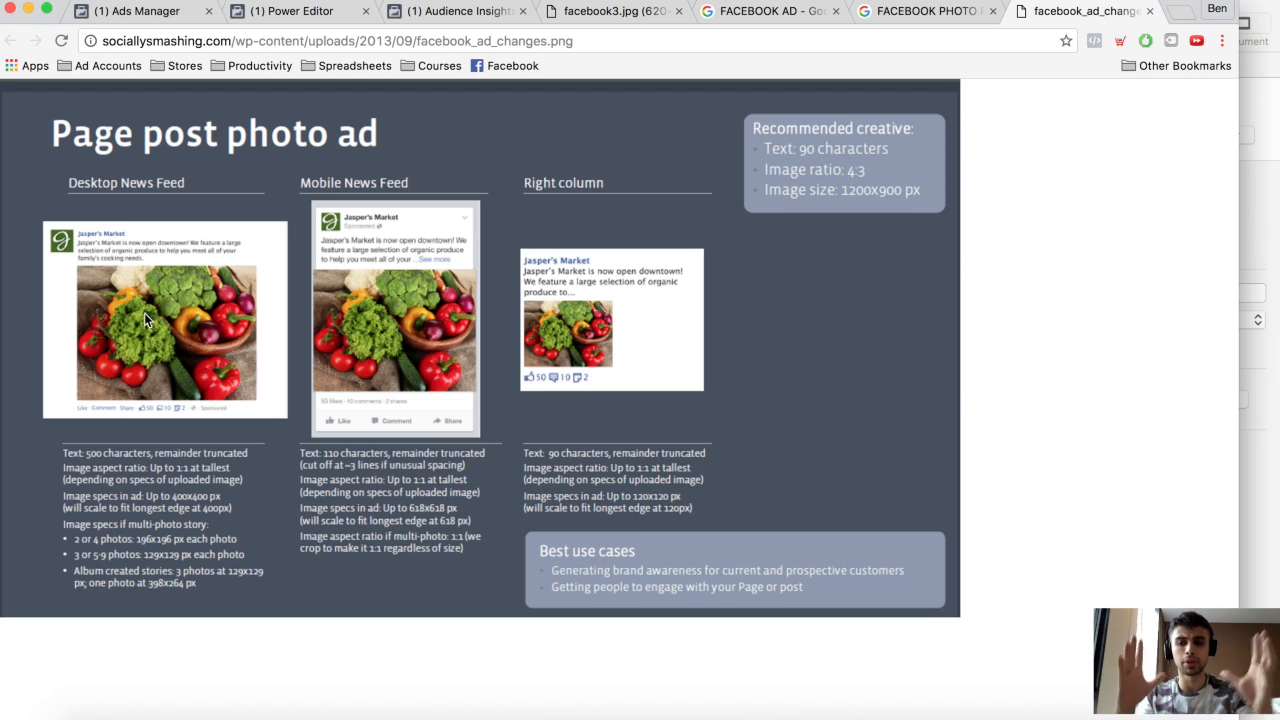
- Compare the page post photo ad example with the Shopify ad examples in the Google image results
click(875, 11)
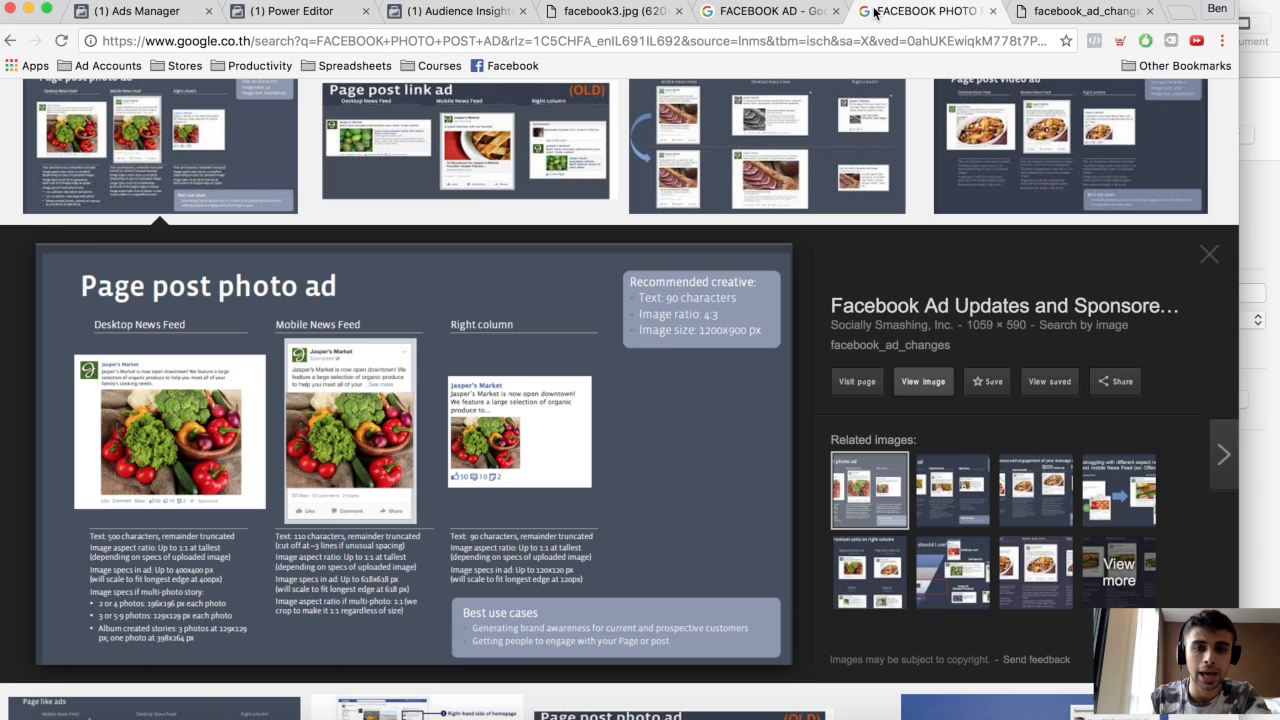
click(784, 14)
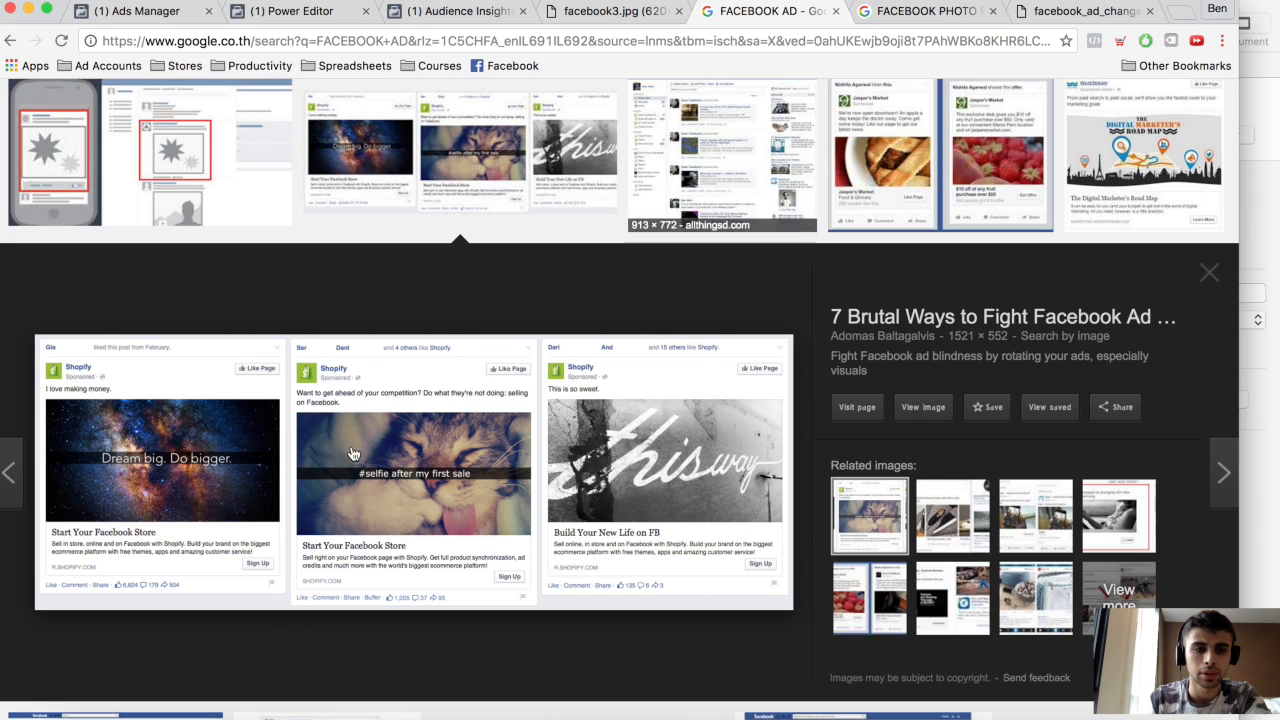
scroll(375, 425, down, 1)
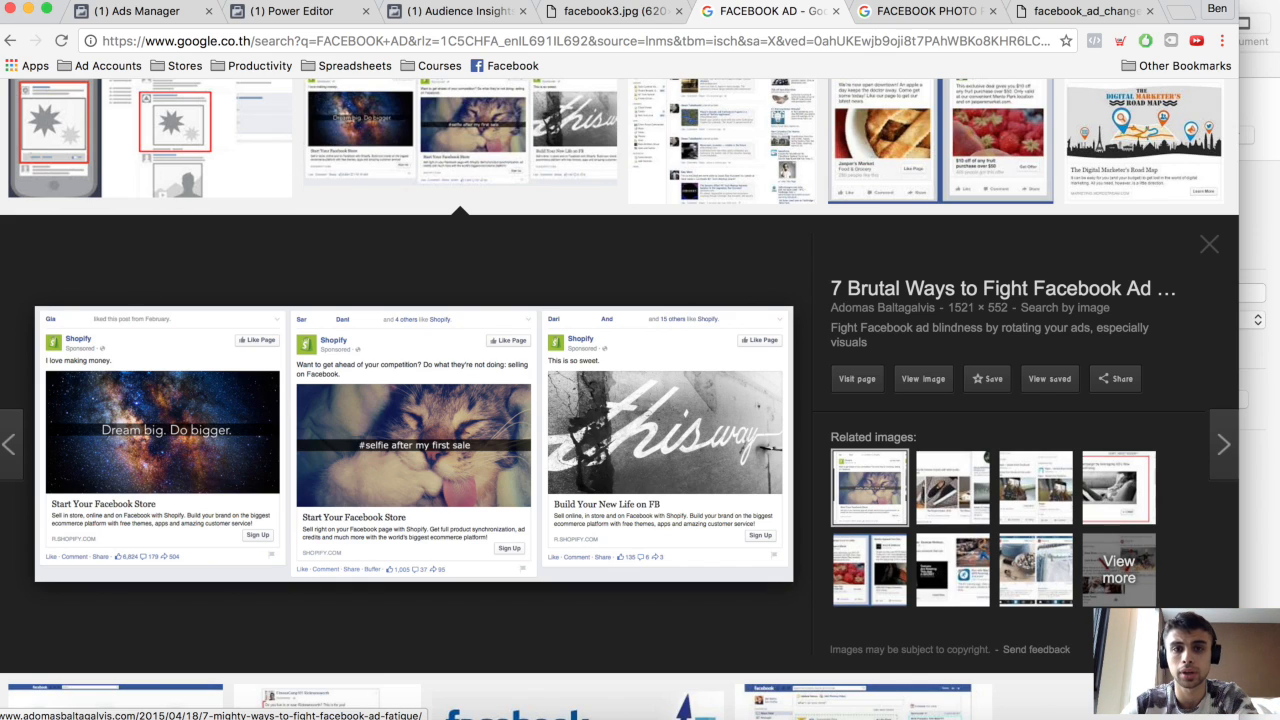
- Return to the facebook3.jpg example, then switch to the Keynote presentation and select the bullet list on the Facebook Ads Basics slide
click(603, 14)
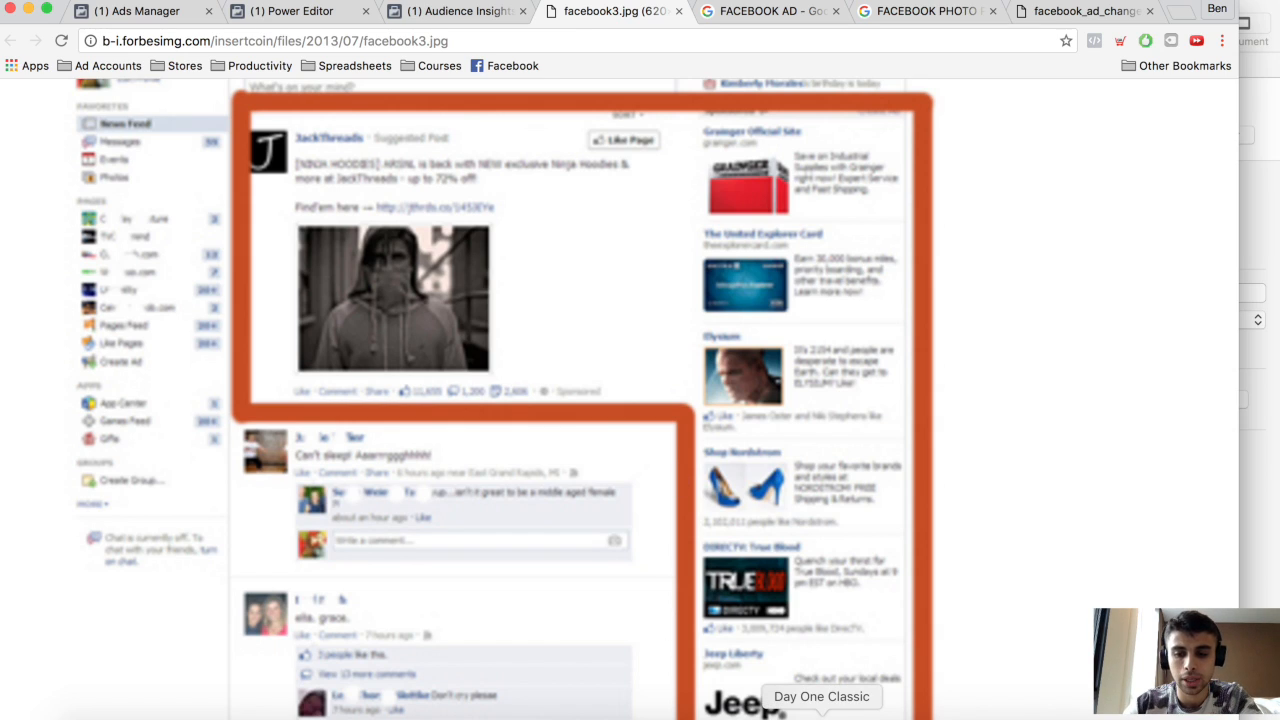
click(877, 714)
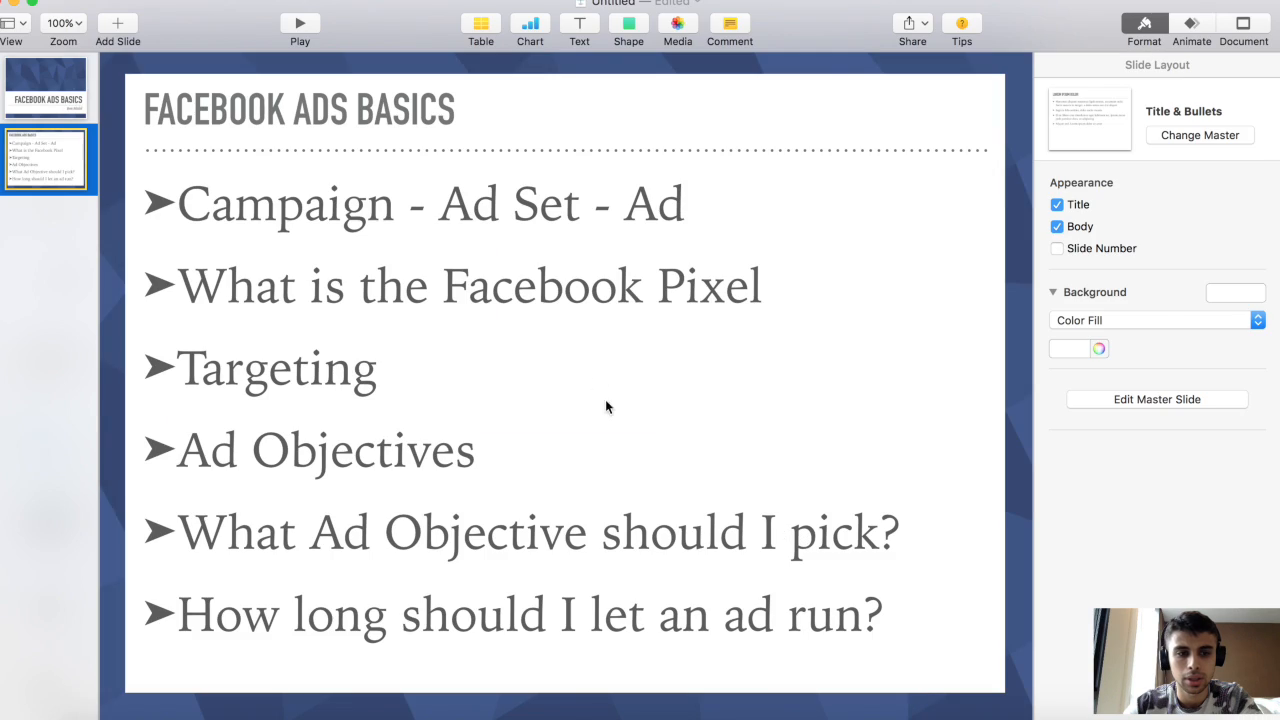
click(548, 300)
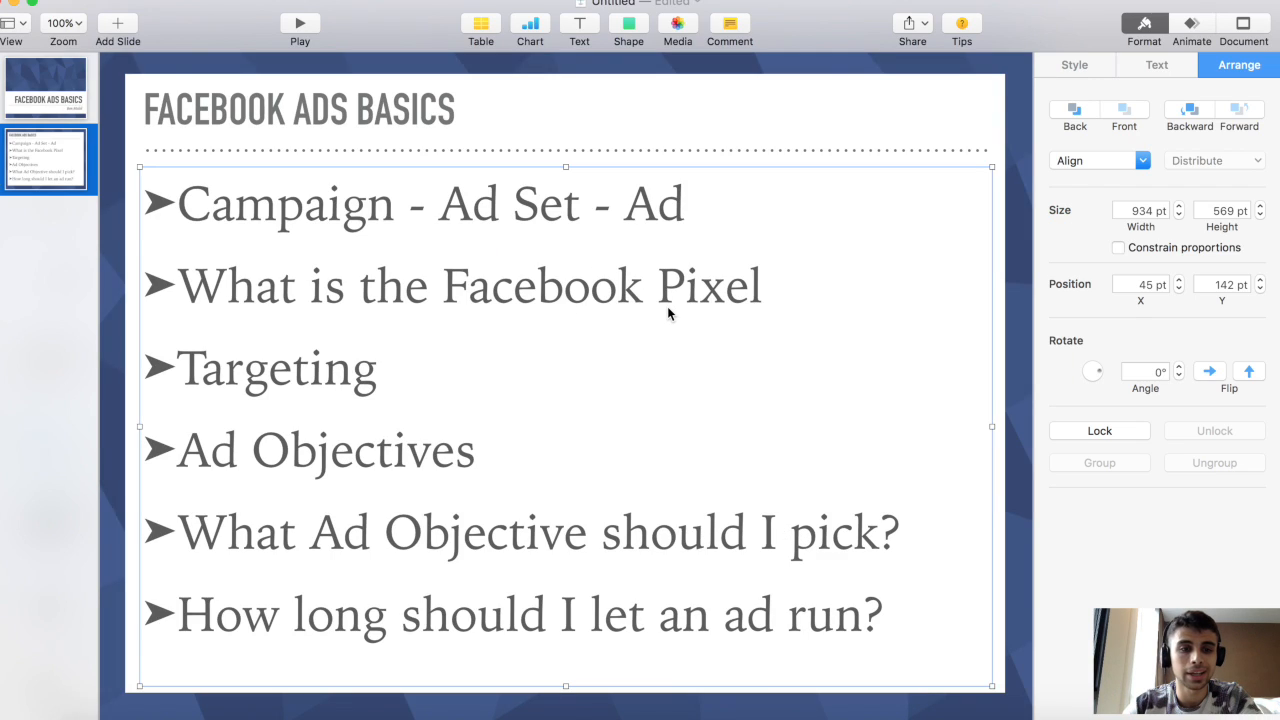
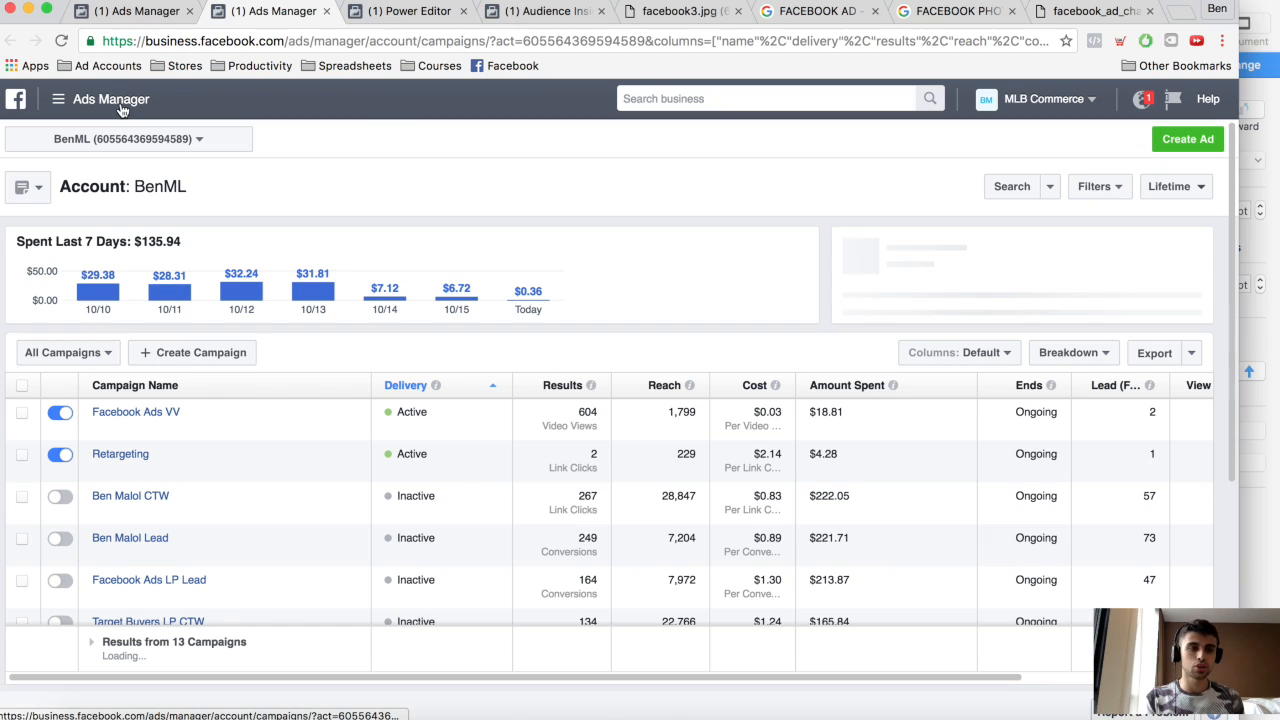
- Open the Pixels page from Ads Manager's full tool list and review the active pixel's traffic chart and event counts
click(120, 104)
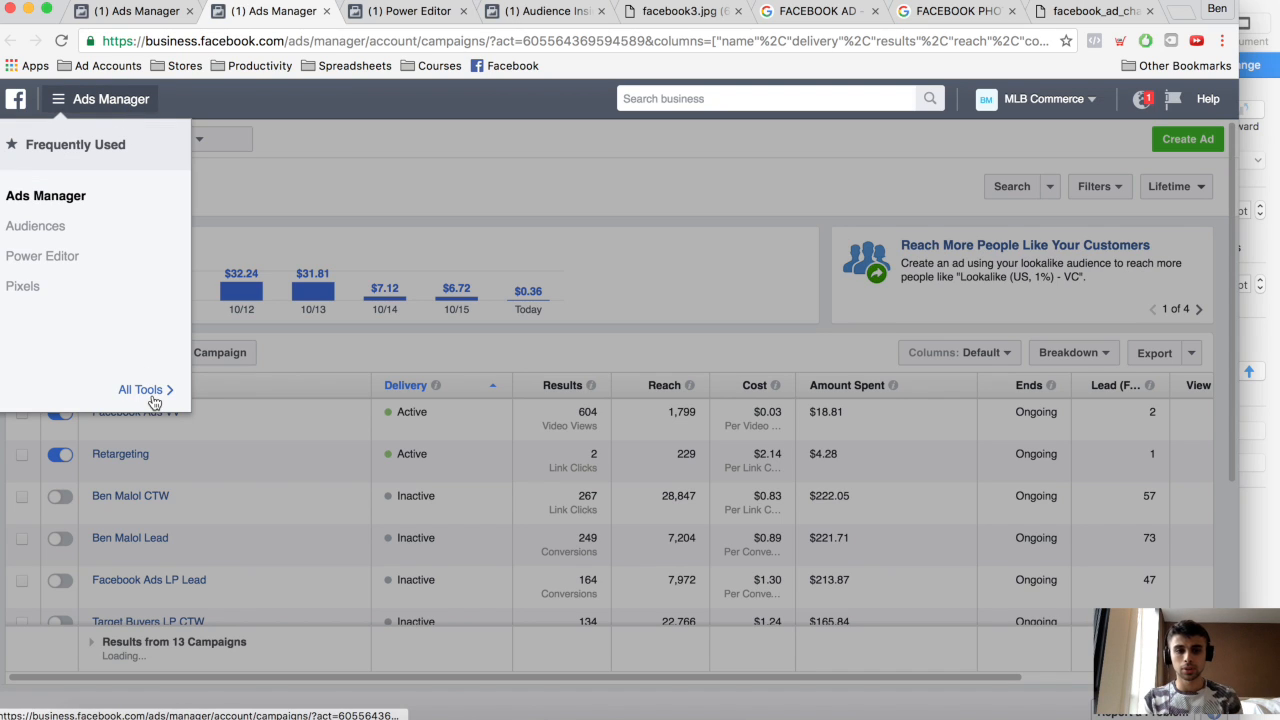
mouse_move(152, 396)
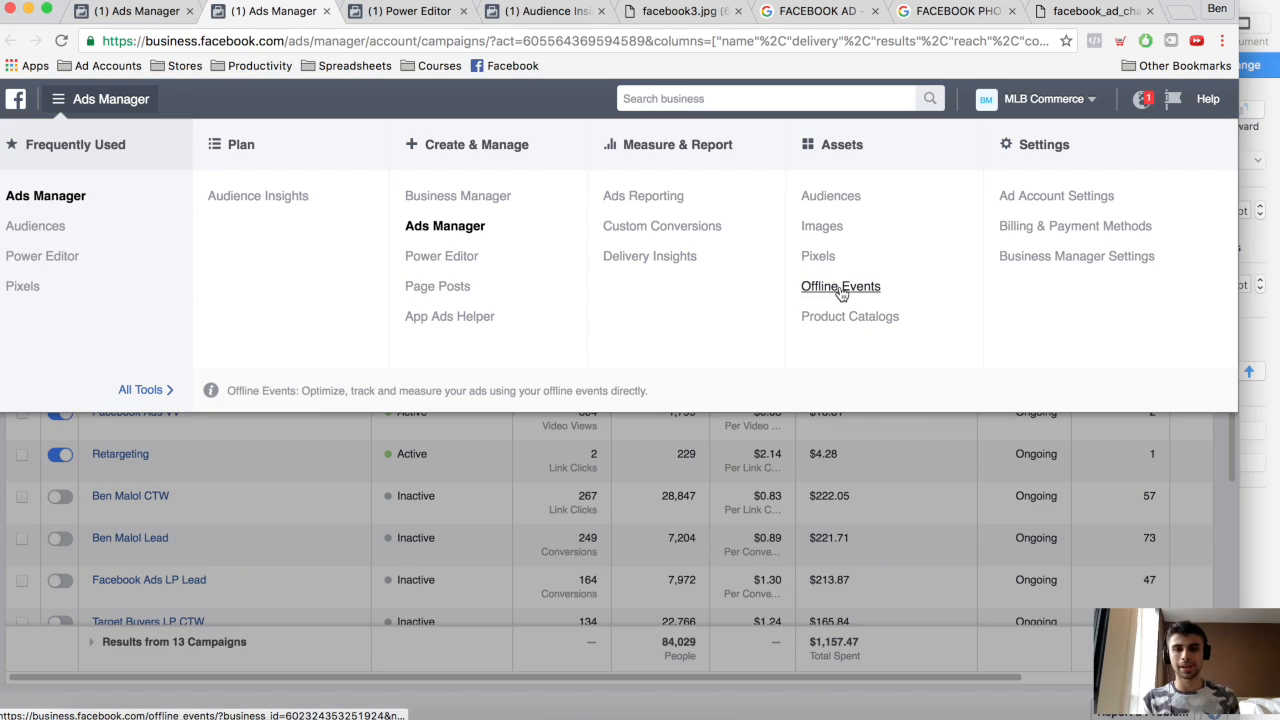
click(819, 256)
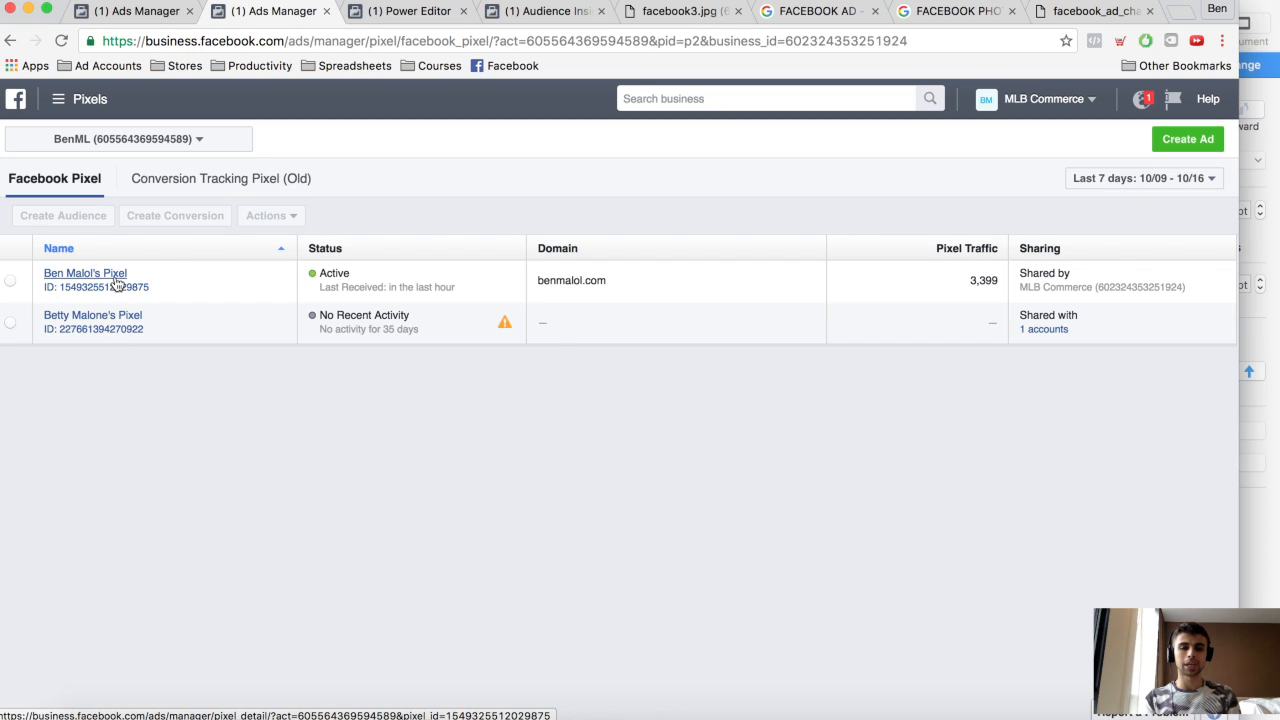
click(116, 283)
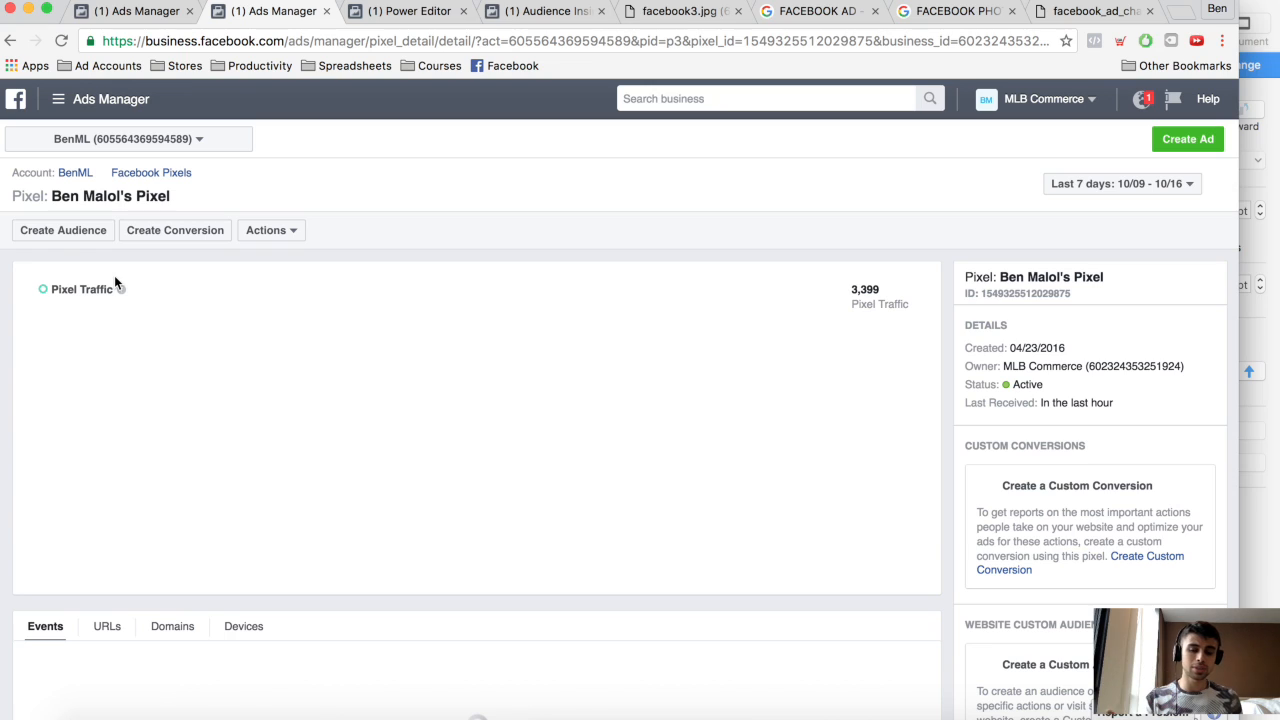
scroll(265, 352, down, 3)
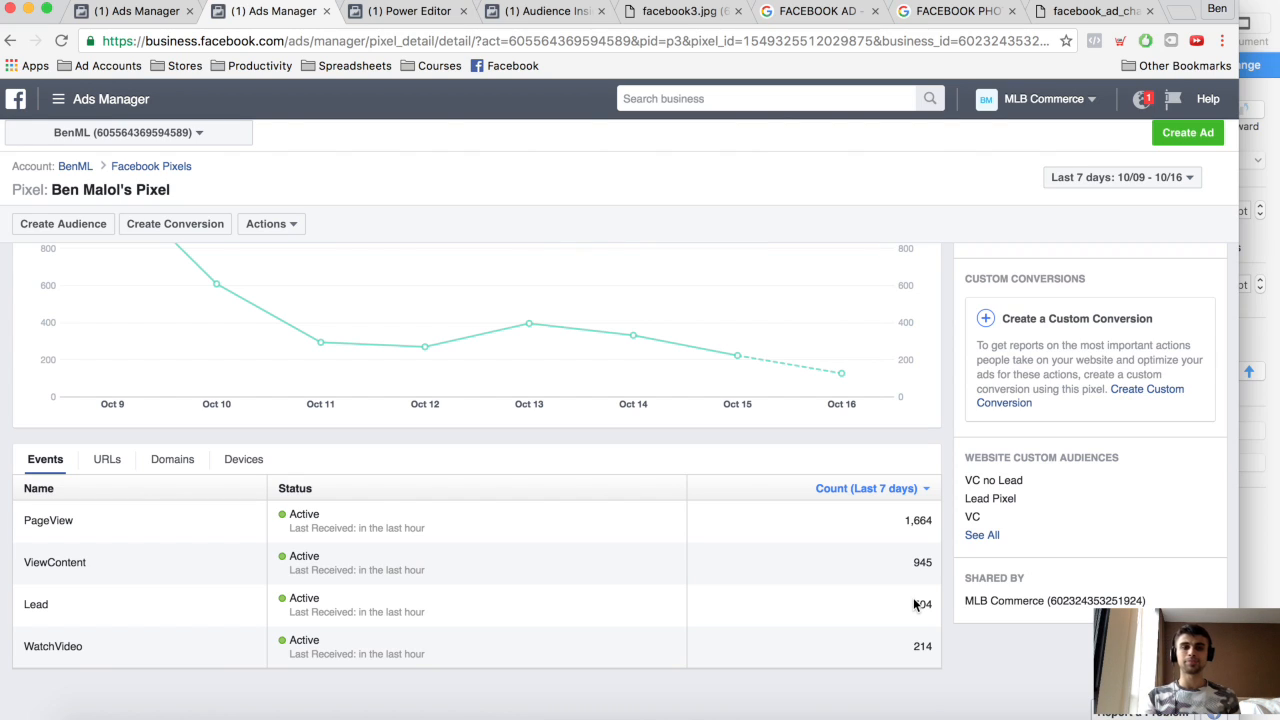
- Return to Power Editor and switch from the Ninja deals ad account to the BenML account
click(410, 12)
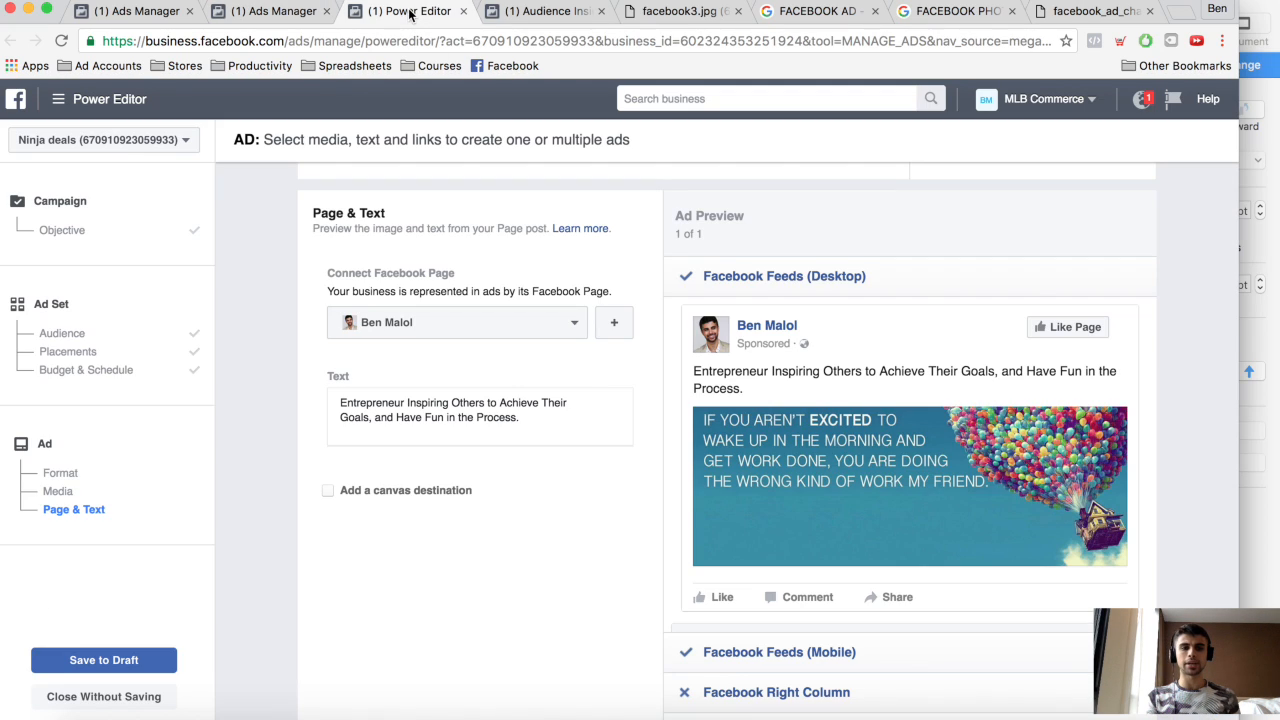
click(100, 140)
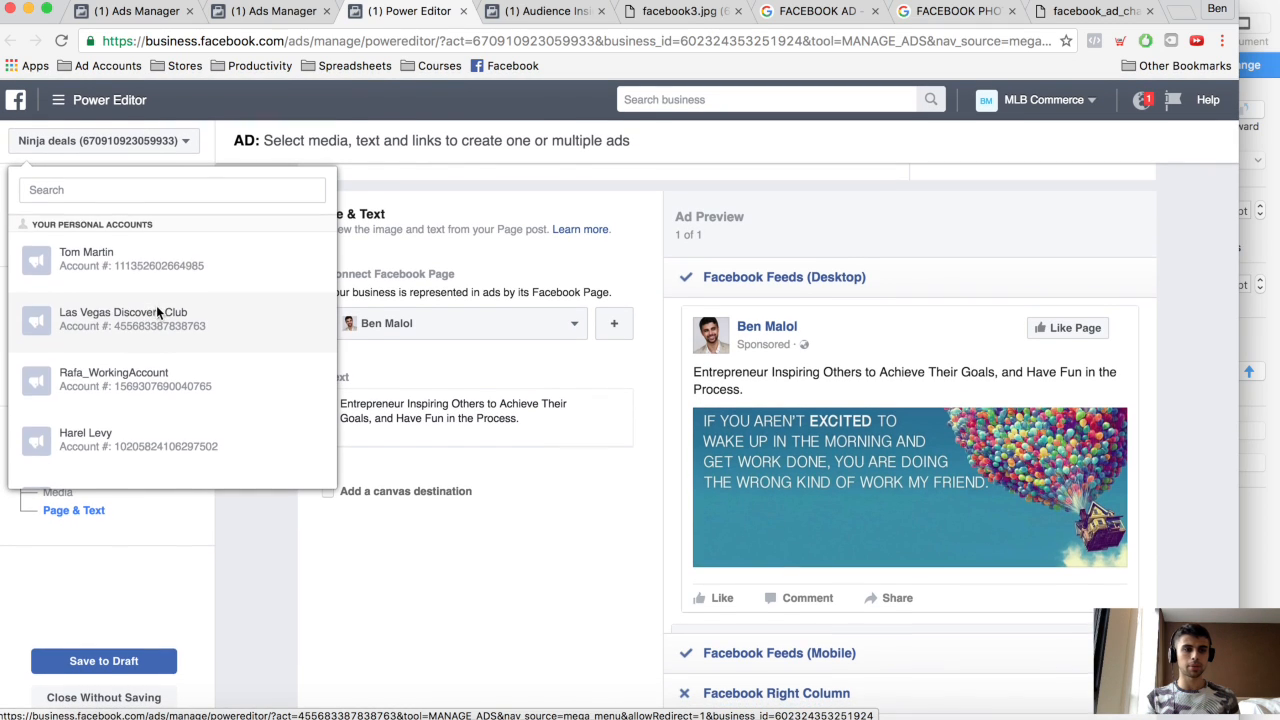
scroll(157, 313, down, 10)
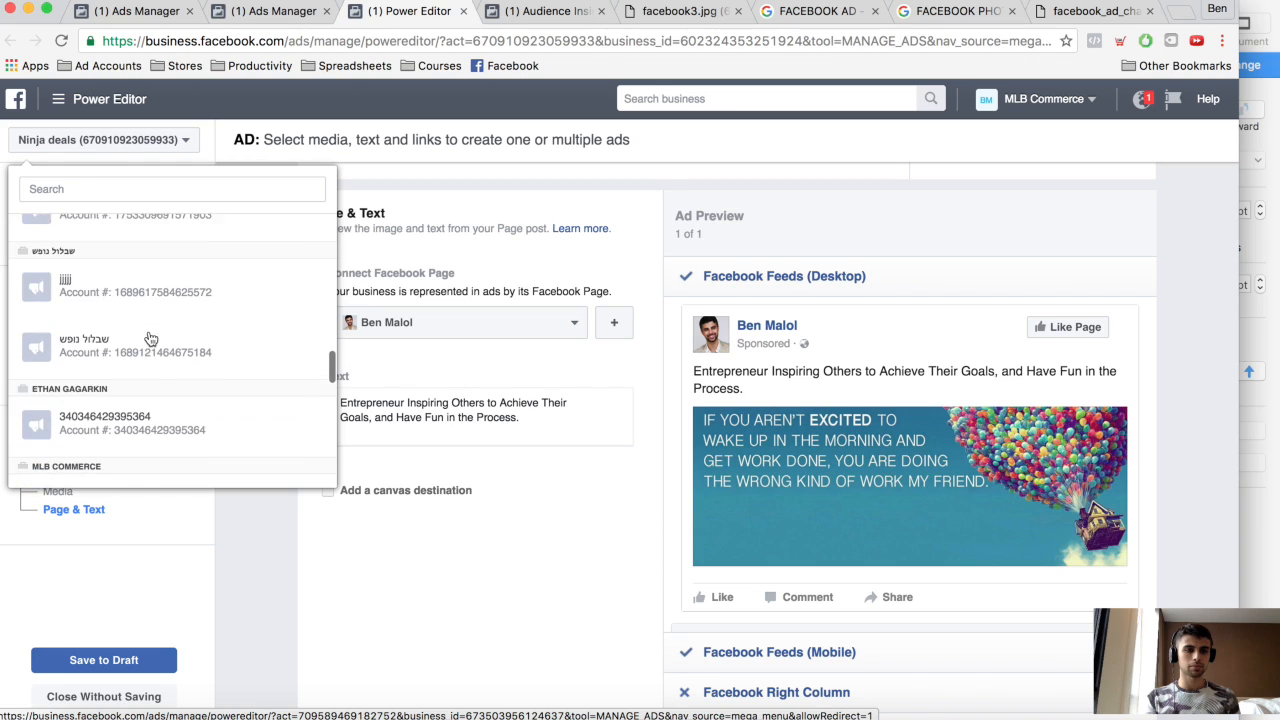
scroll(148, 330, down, 5)
scroll(145, 315, up, 2)
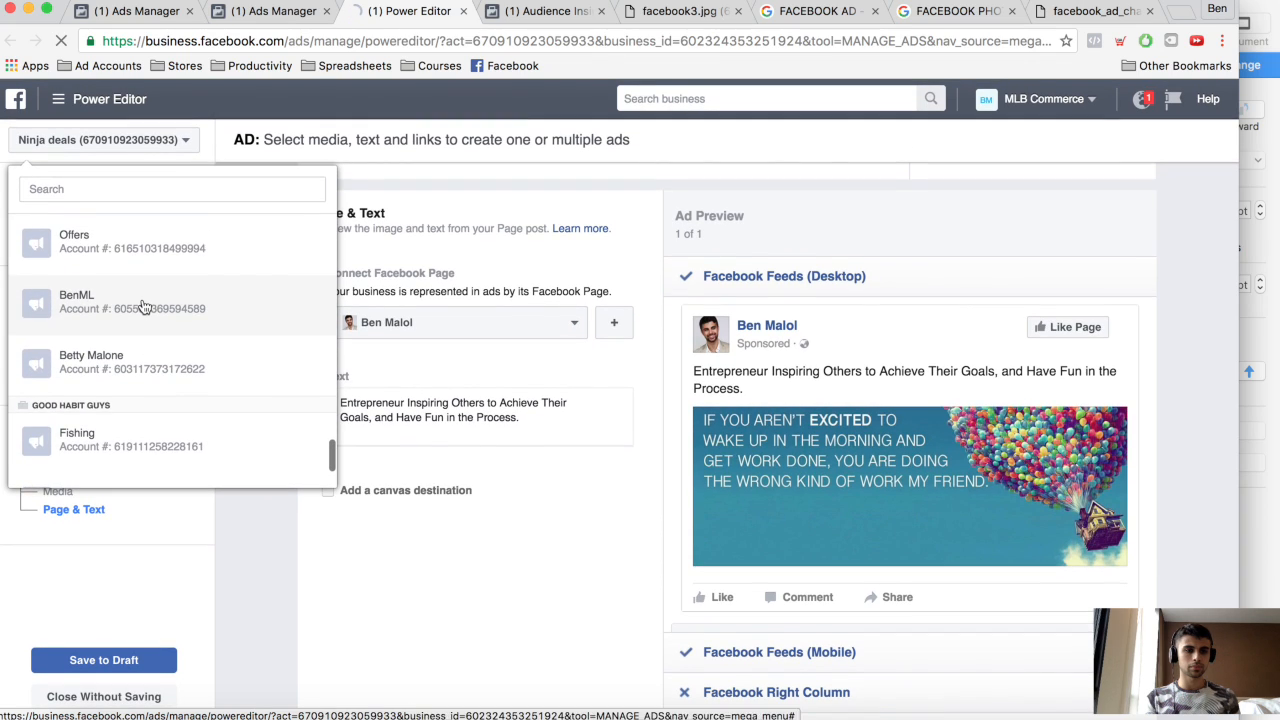
click(145, 305)
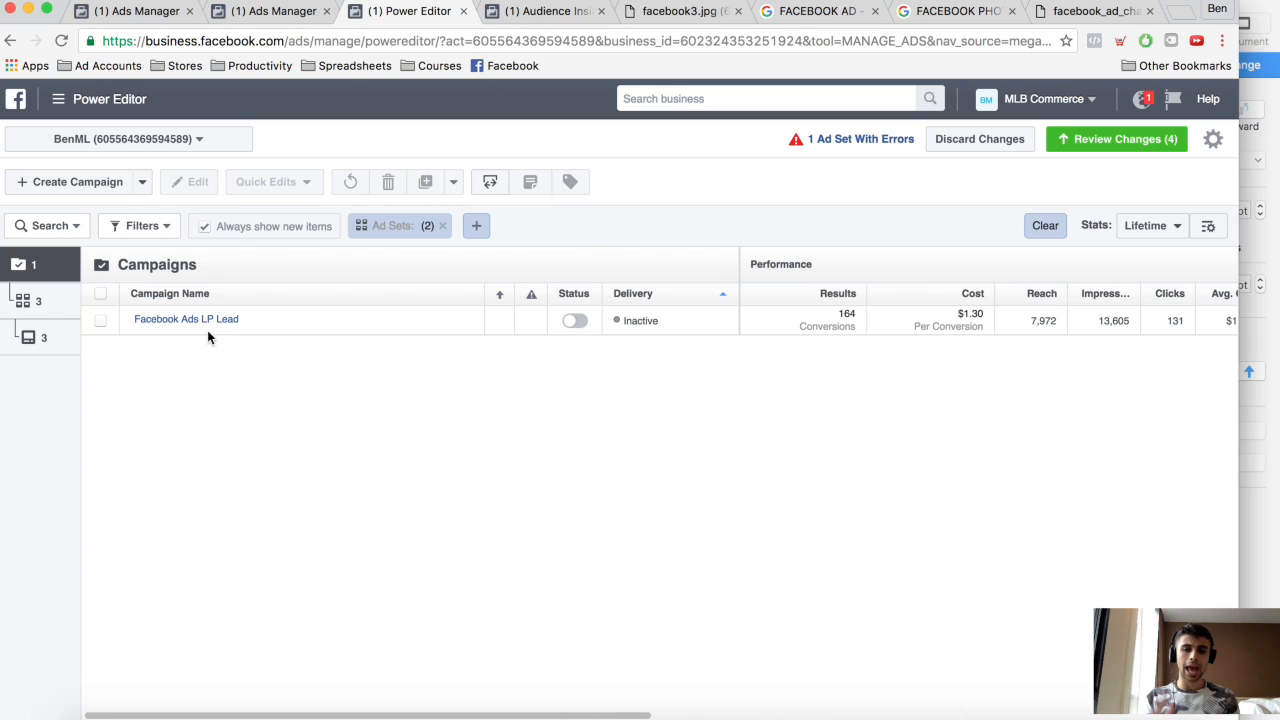
- Start a new campaign with the objective "Increase conversions on your website" and read the website conversions description
click(75, 182)
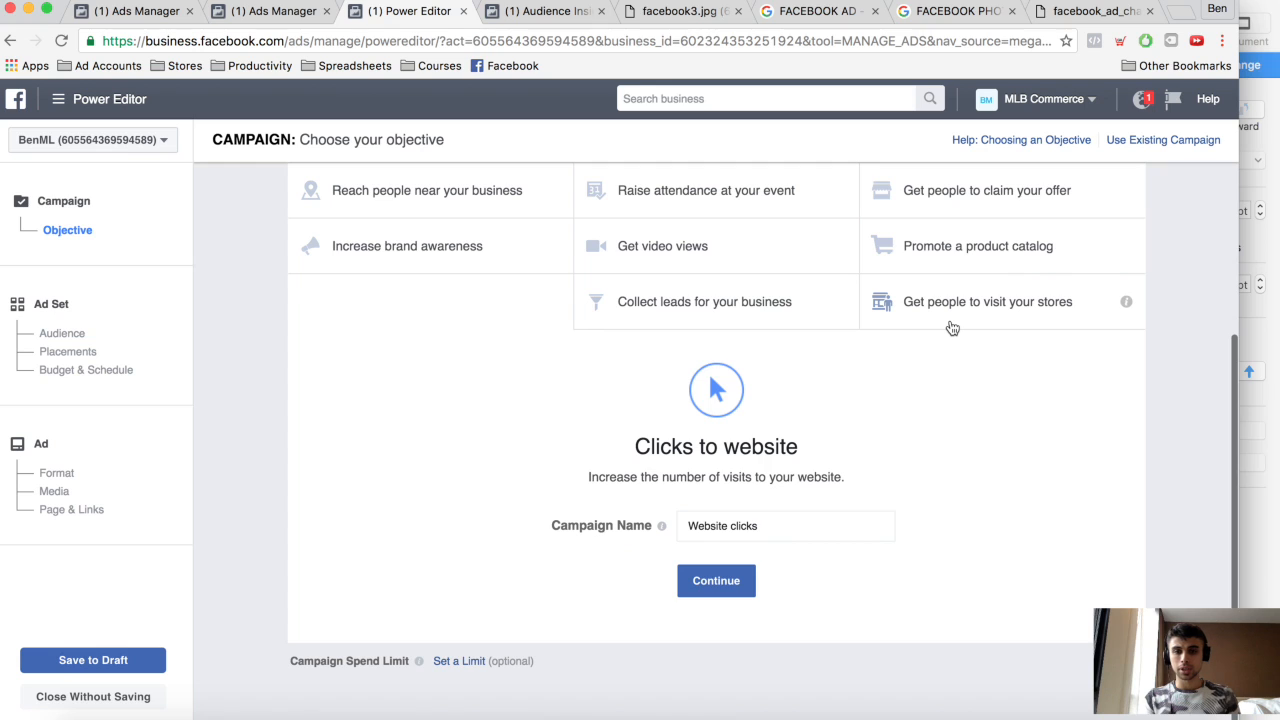
click(951, 280)
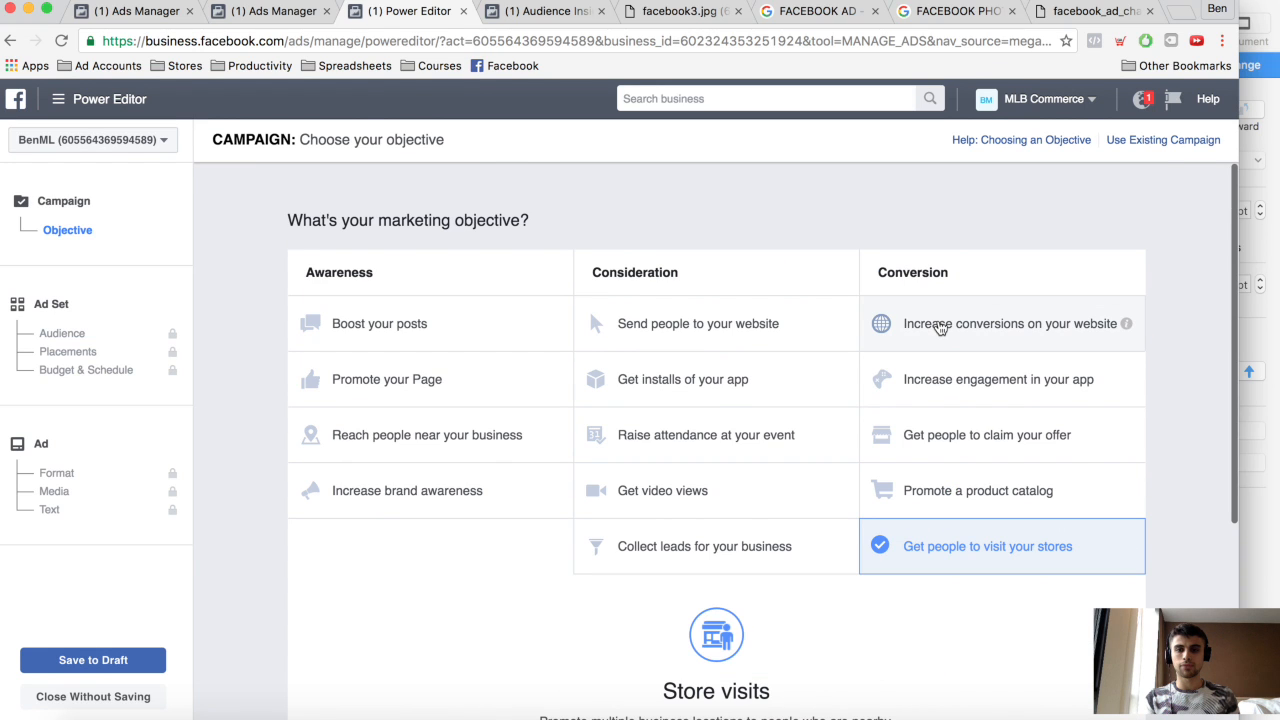
click(936, 322)
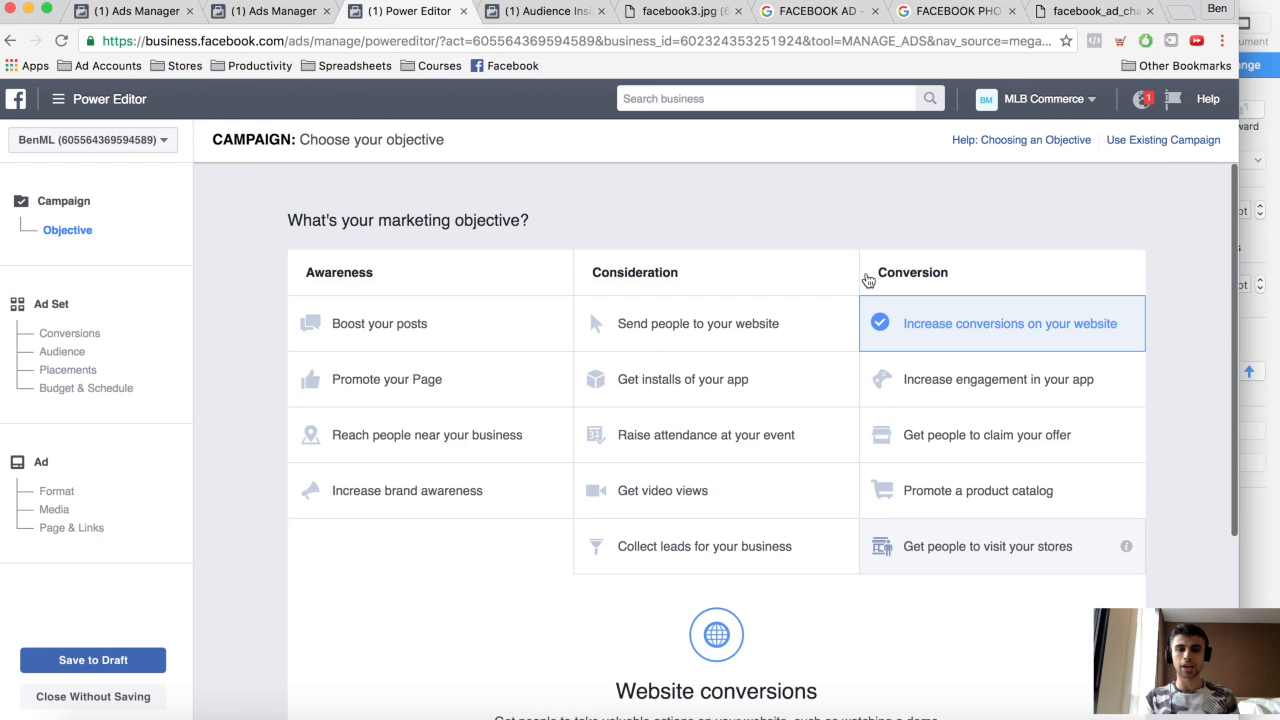
scroll(760, 450, down, 5)
drag(516, 443, 775, 459)
click(820, 455)
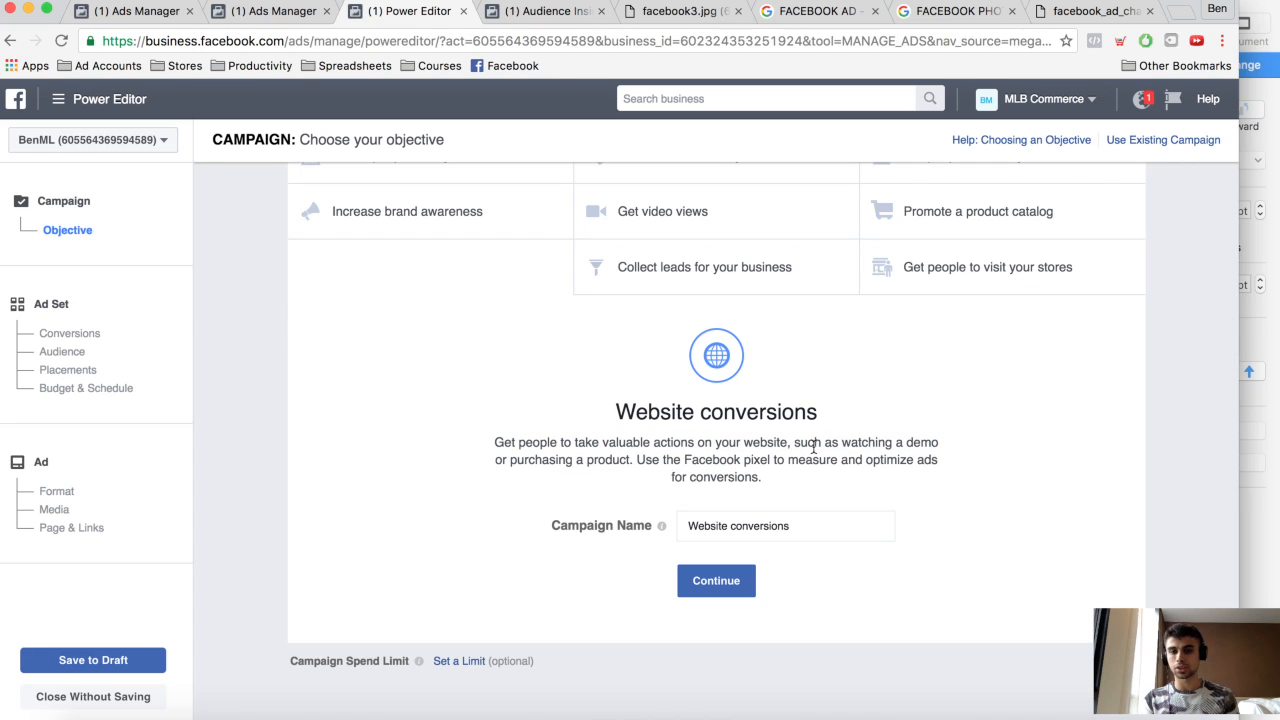
scroll(686, 458, up, 1)
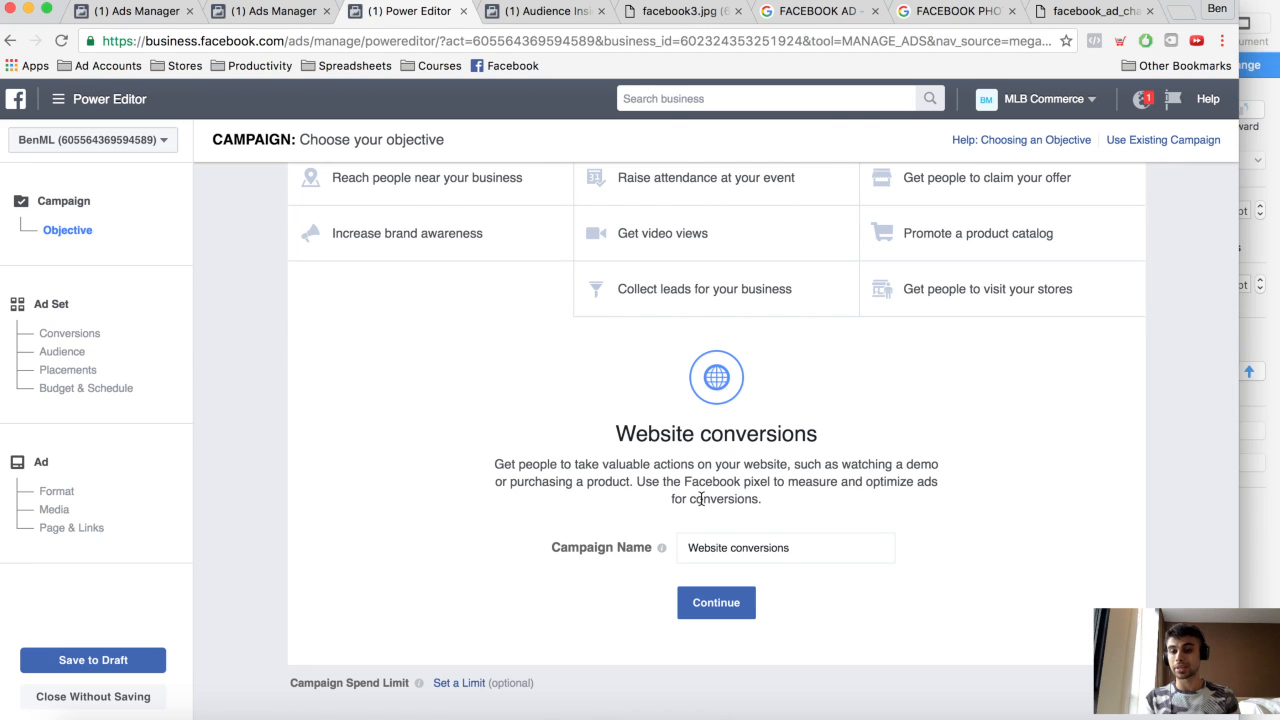
scroll(700, 498, up, 5)
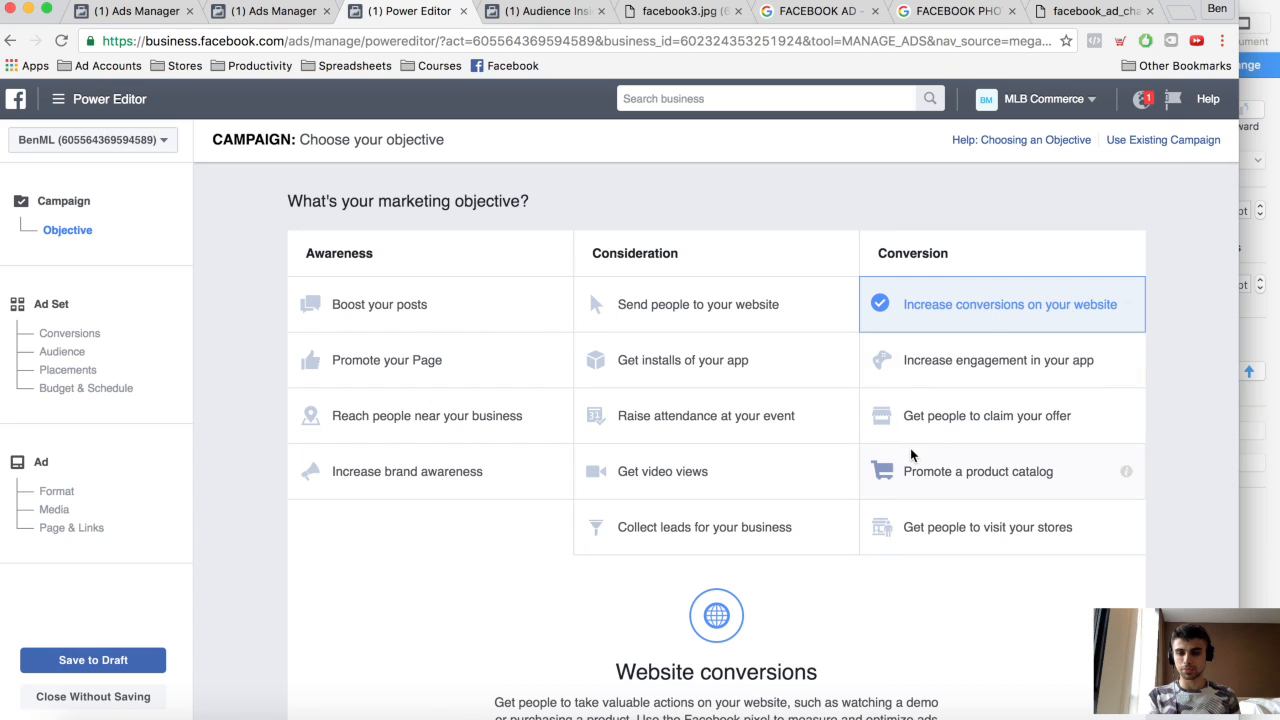
- Name the website conversions campaign "Landing Page WC" and continue to the ad set settings
scroll(910, 450, down, 5)
click(766, 530)
drag(790, 533, 644, 533)
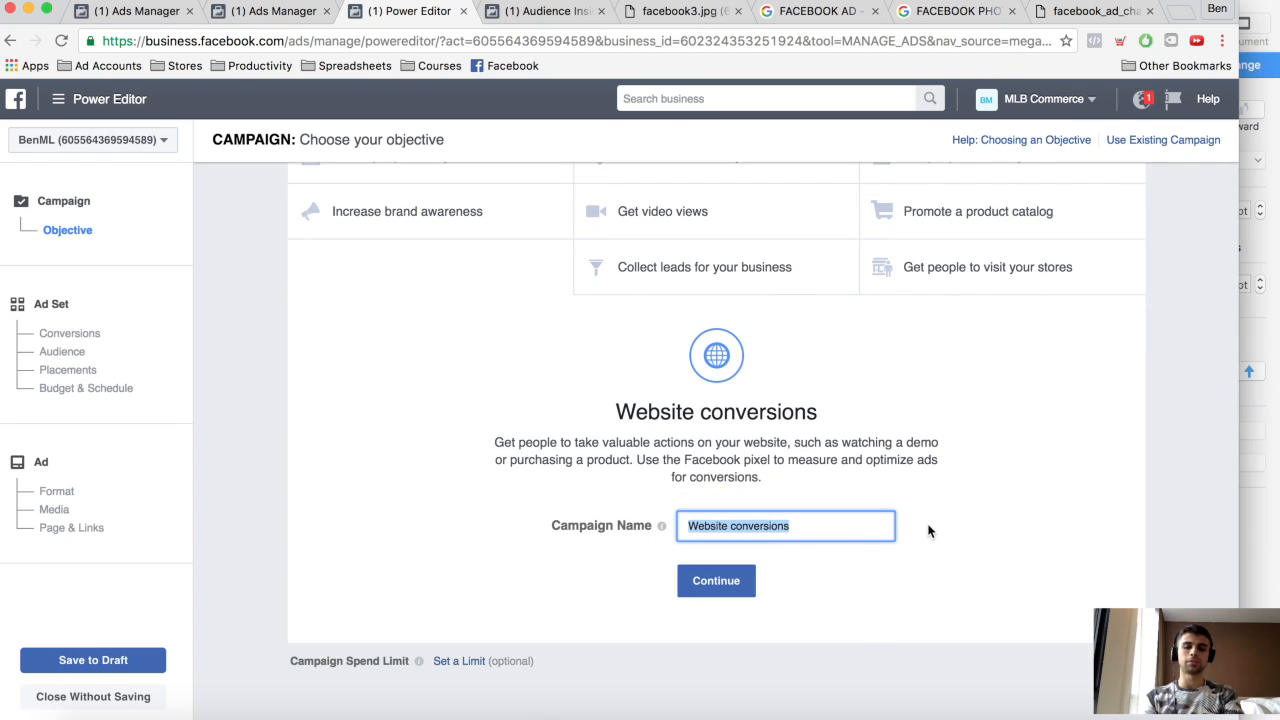
text(MC)
key(BackSpace)
key(BackSpace)
text(Ln)
key(BackSpace)
text(anding Page WC)
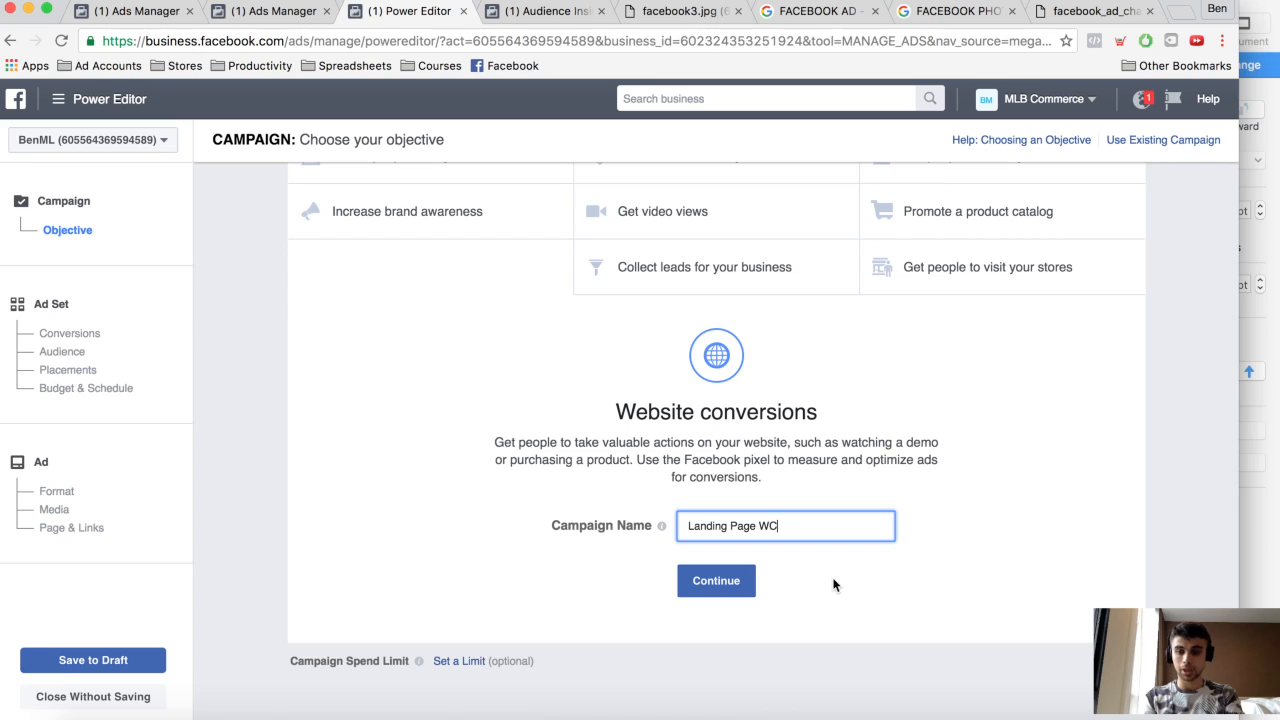
click(737, 581)
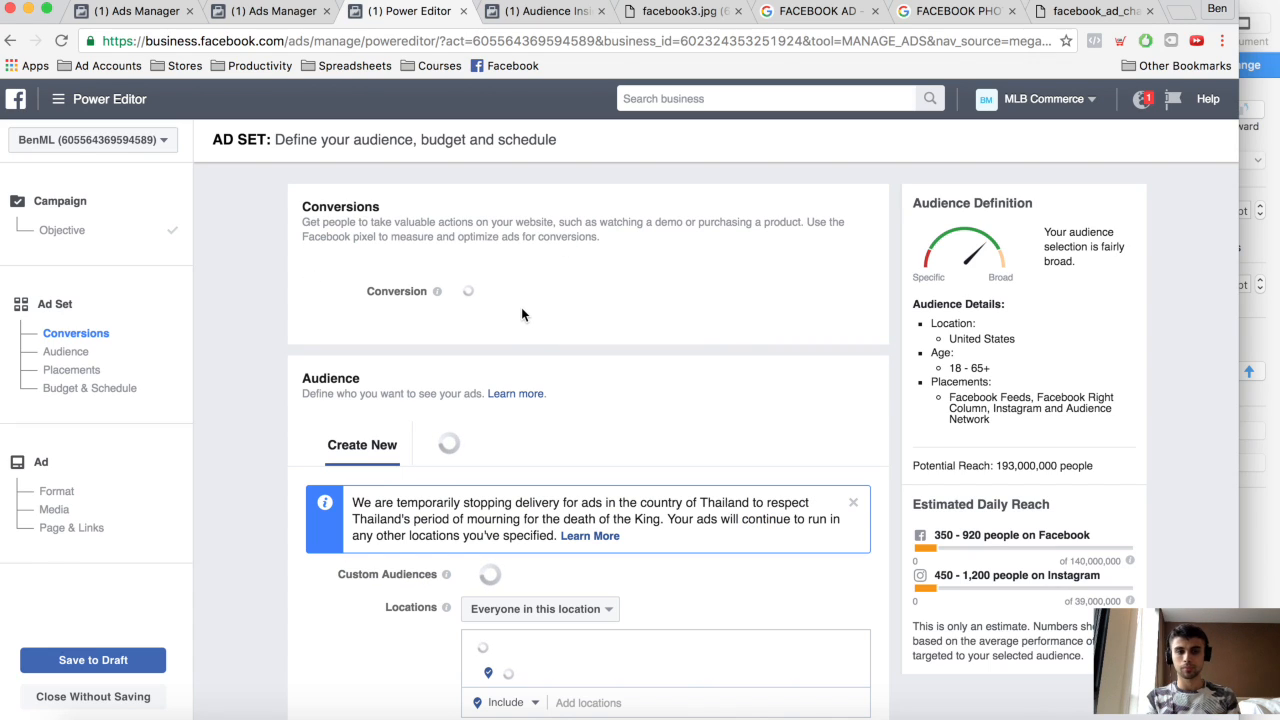
- Choose Lead as the conversion event for the ad set
scroll(521, 307, down, 1)
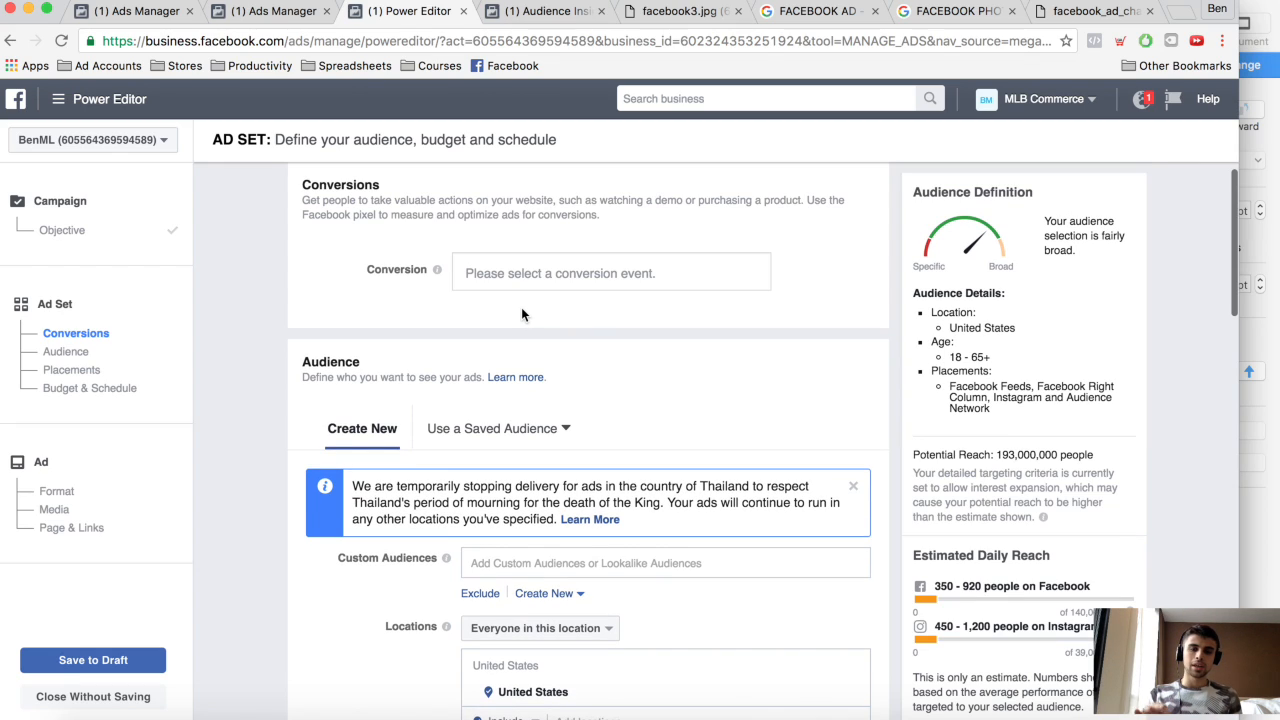
click(531, 276)
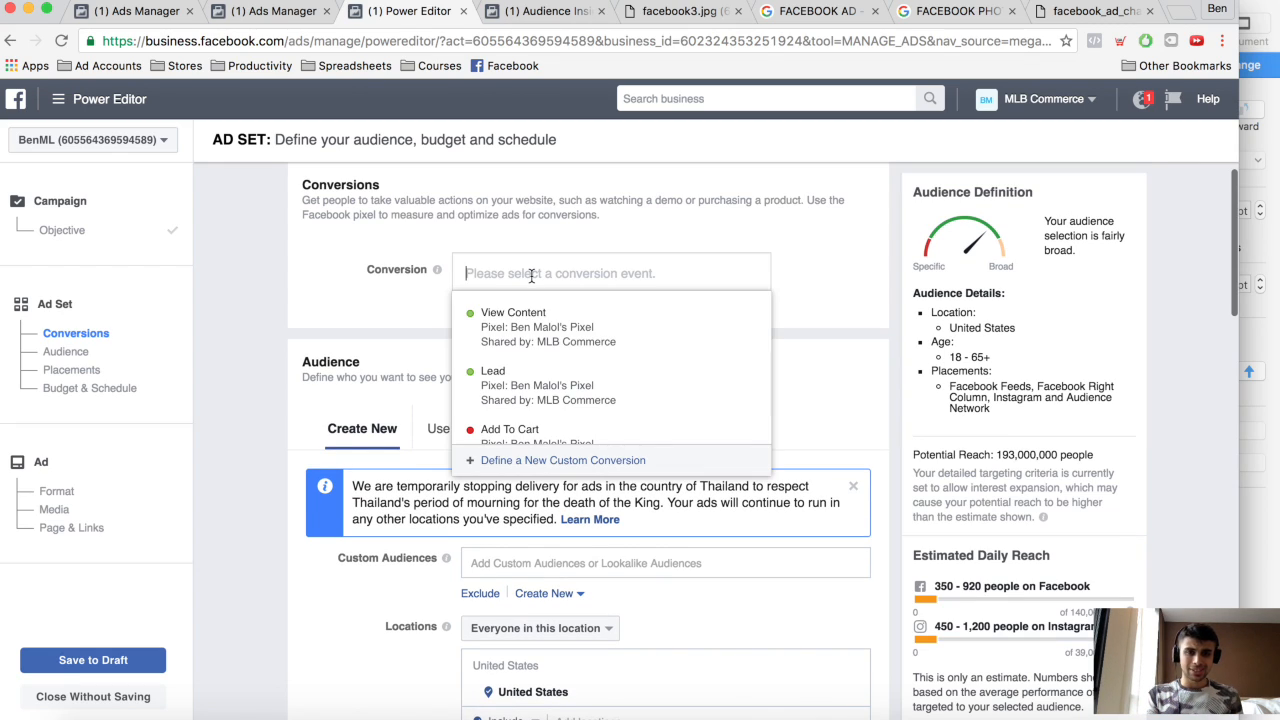
click(398, 285)
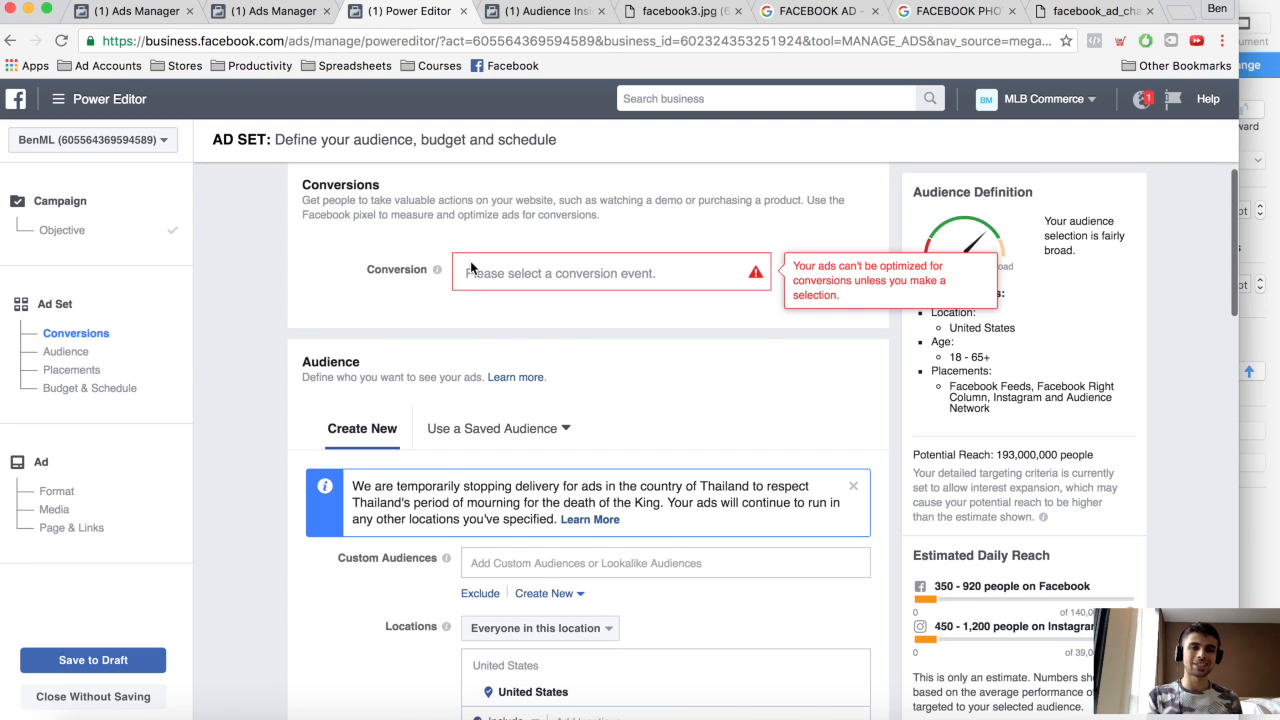
click(470, 260)
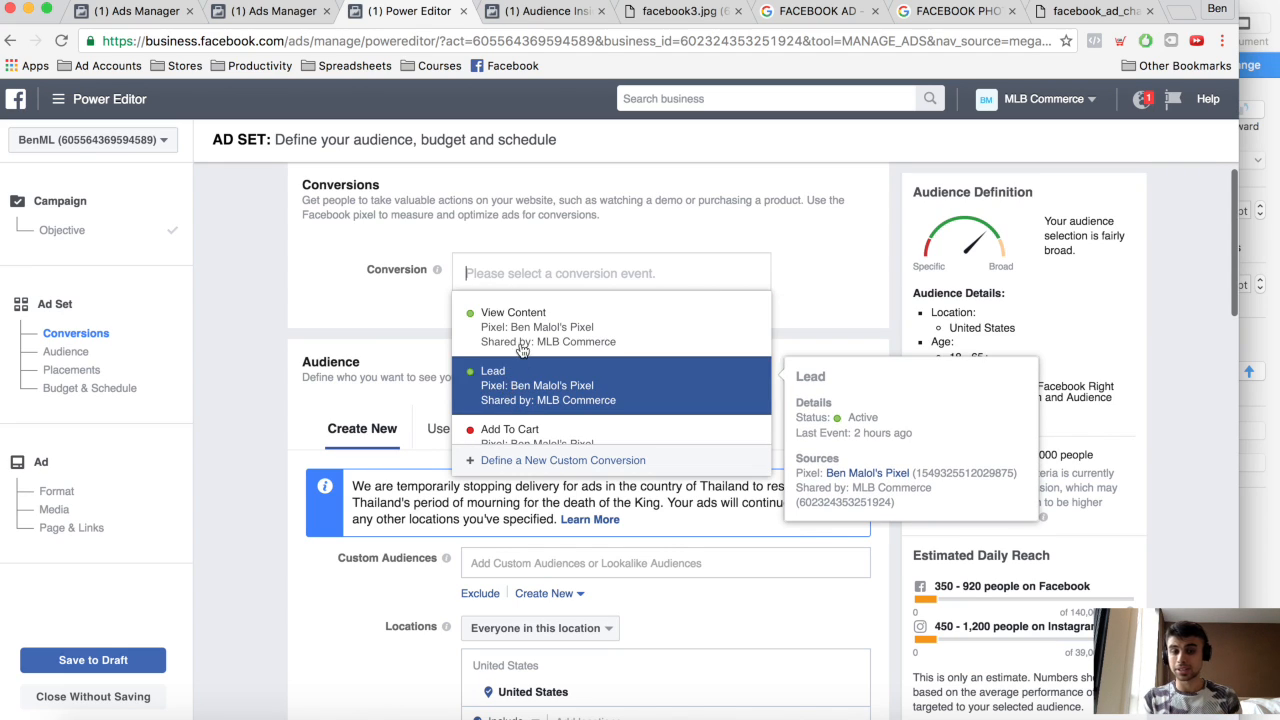
click(375, 291)
click(498, 278)
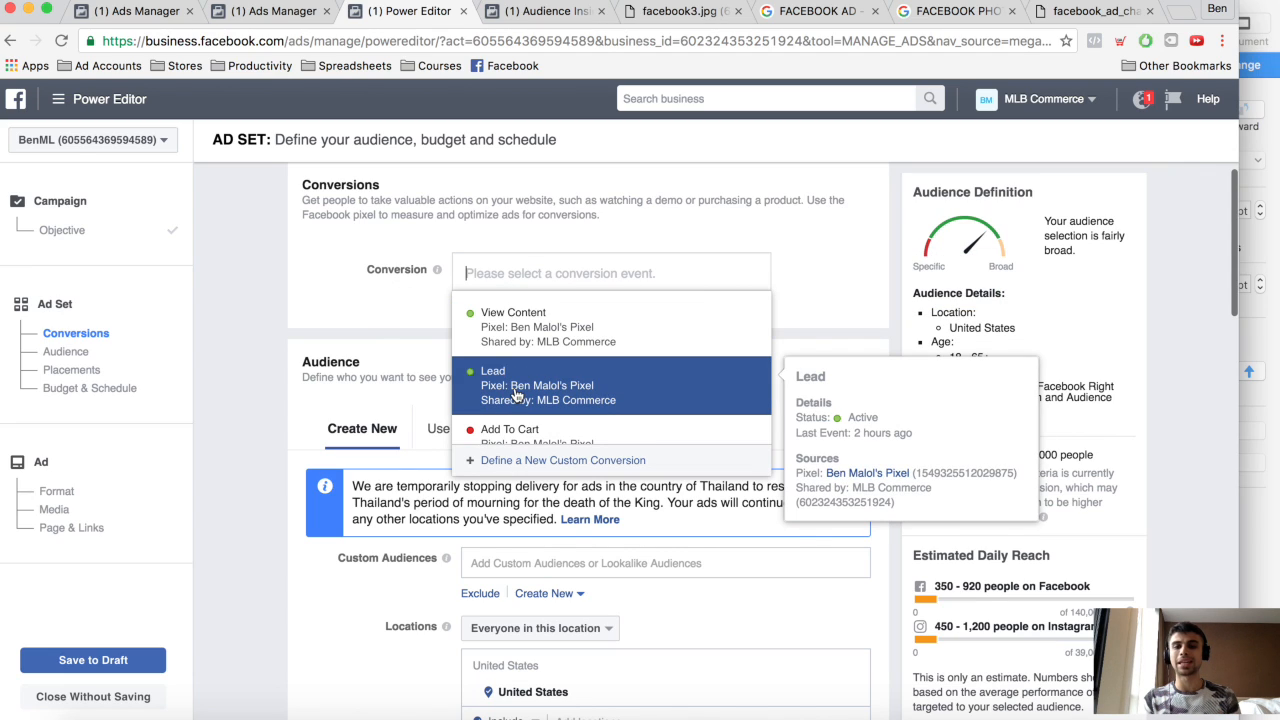
key(Return)
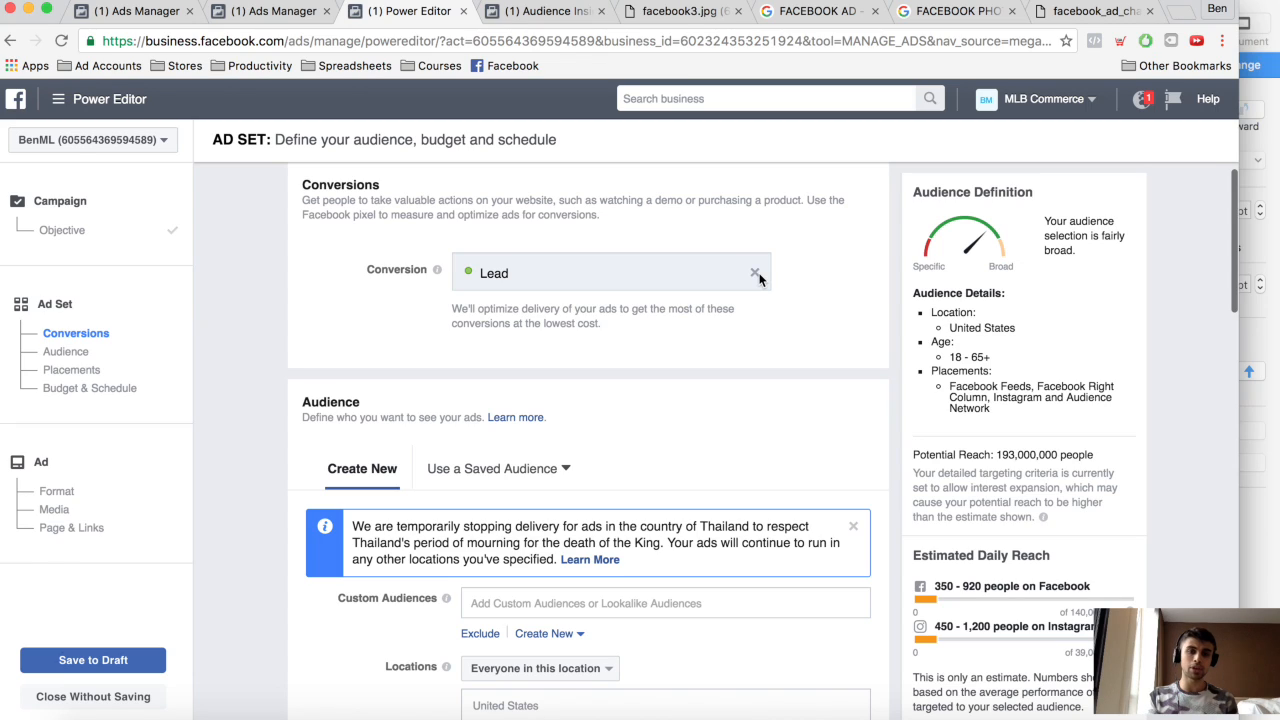
drag(522, 273, 479, 278)
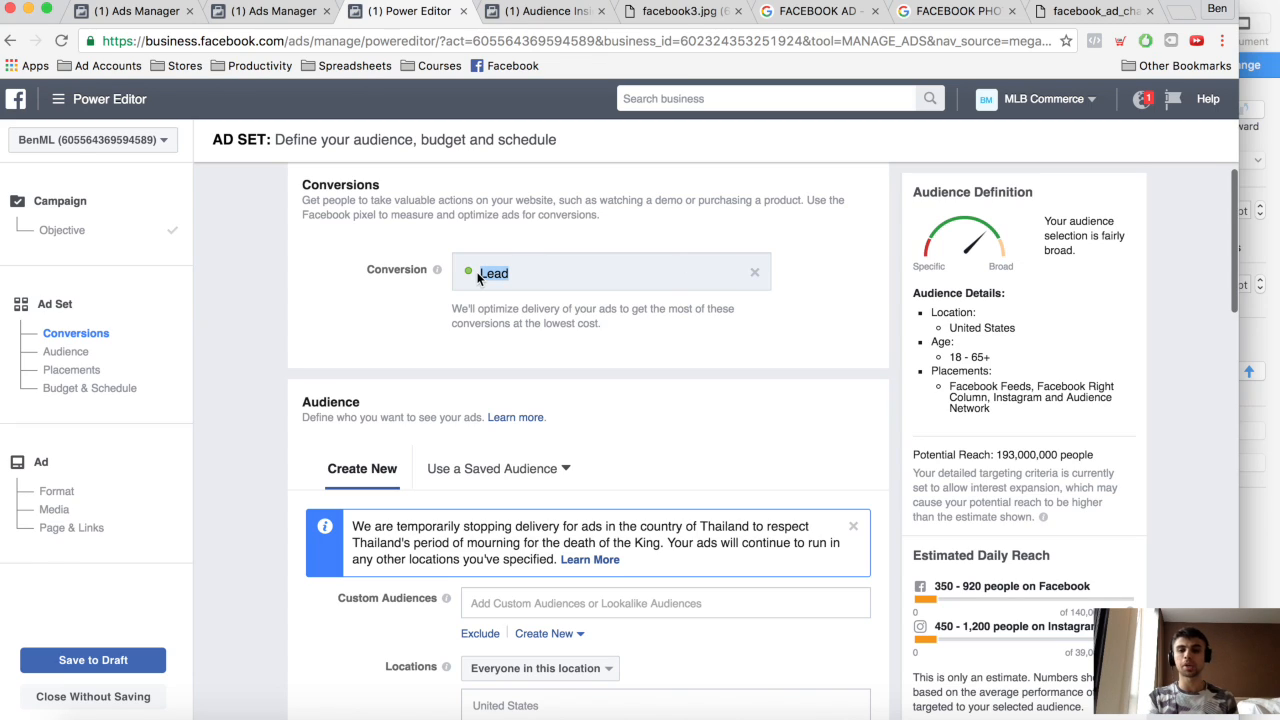
- Remove the Lead conversion event and review the available conversion events, including the View Content details
click(757, 274)
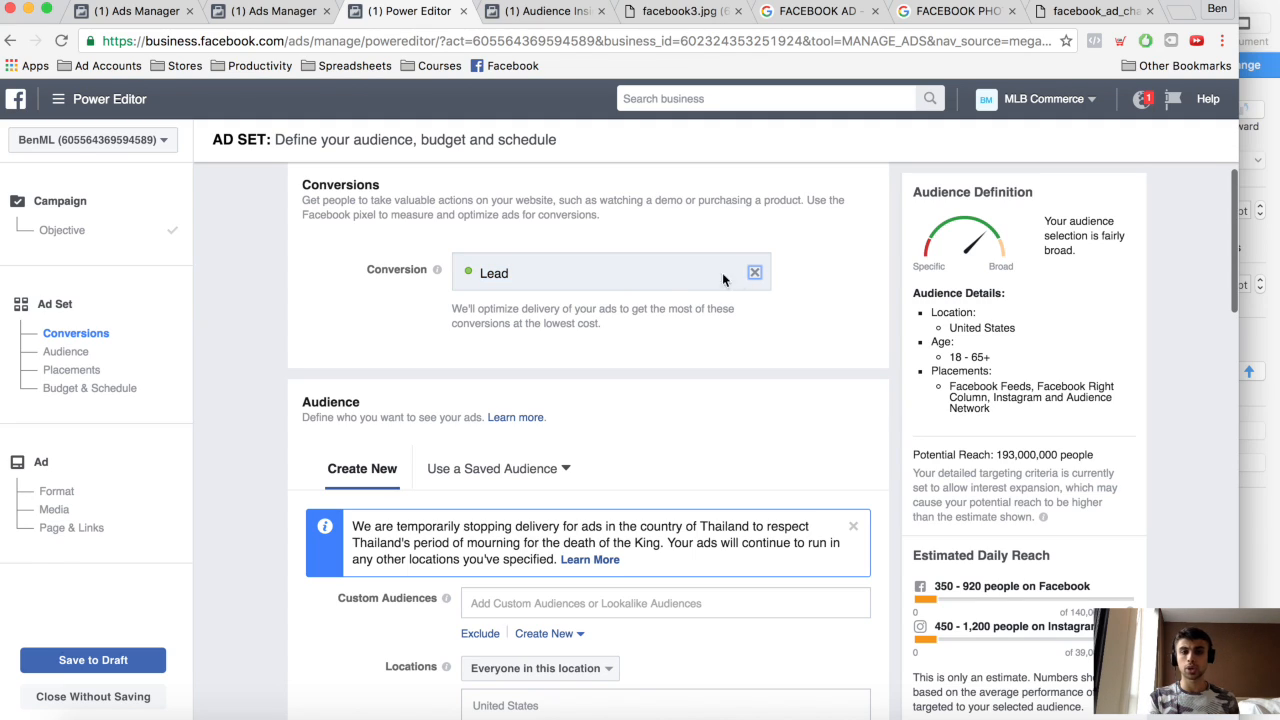
click(634, 285)
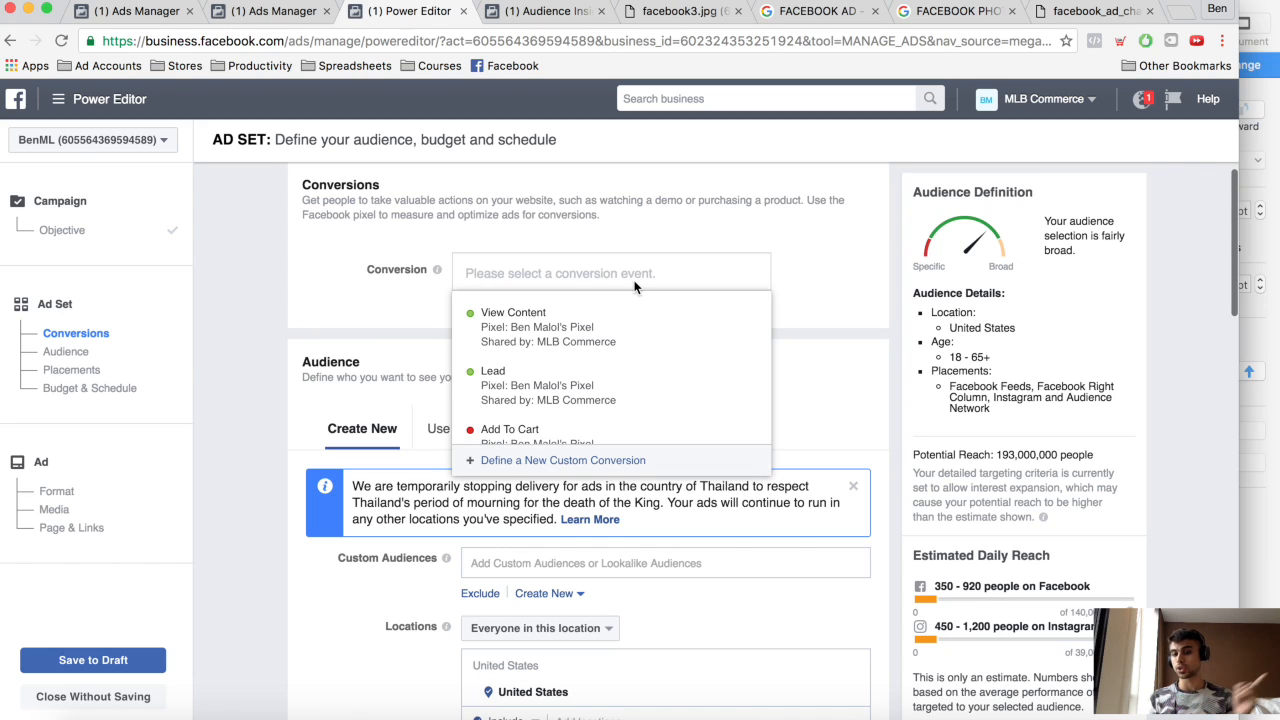
mouse_move(522, 350)
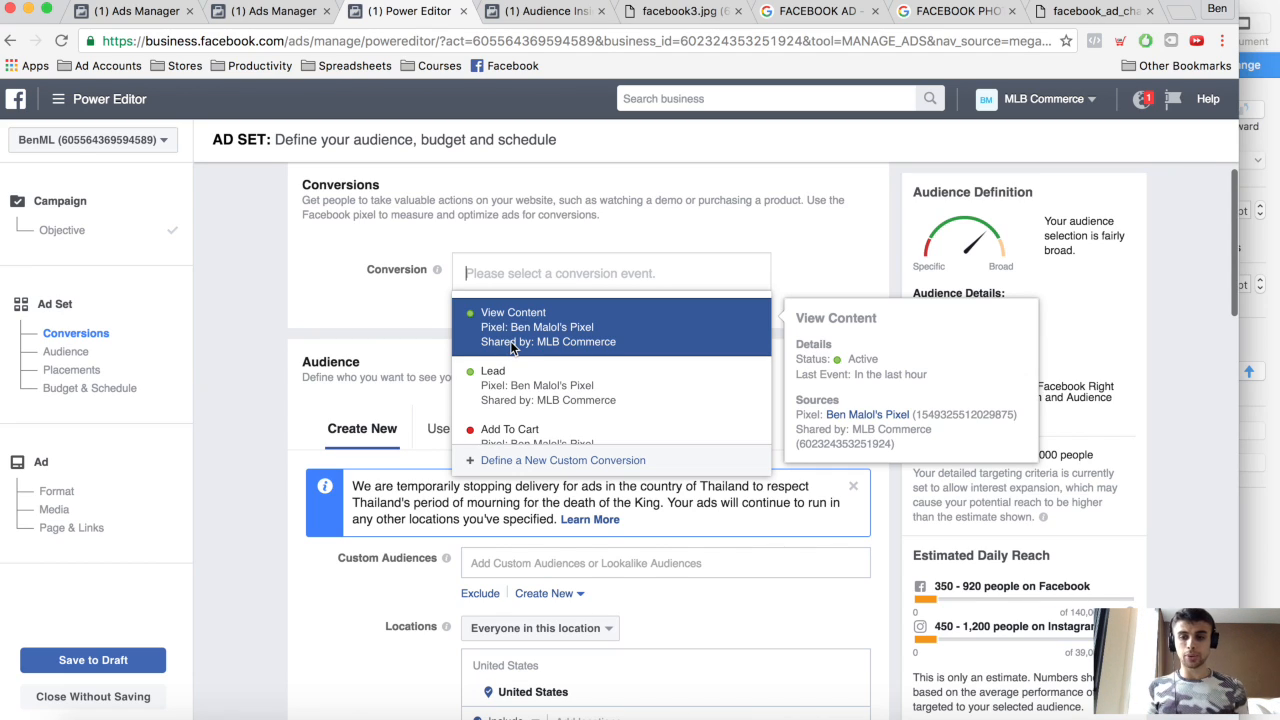
click(394, 334)
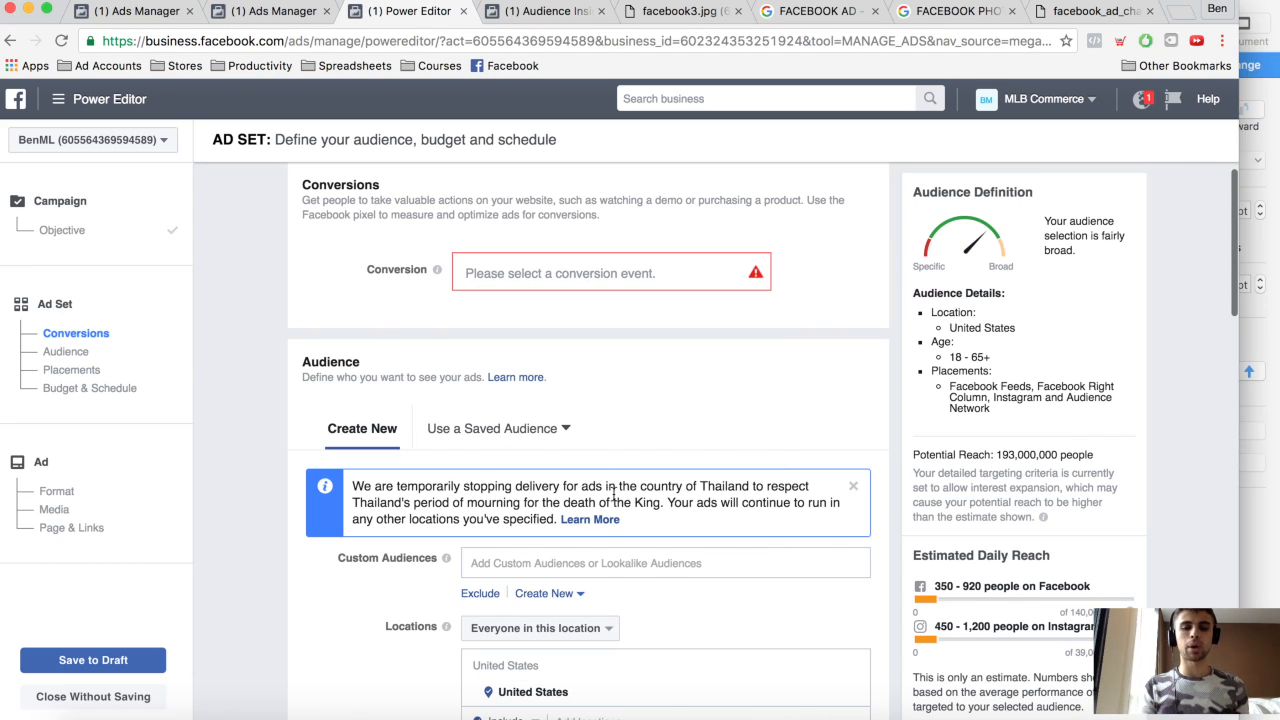
- Switch to the Keynote presentation to check the Facebook Ads Basics topics, and return to Power Editor
click(599, 718)
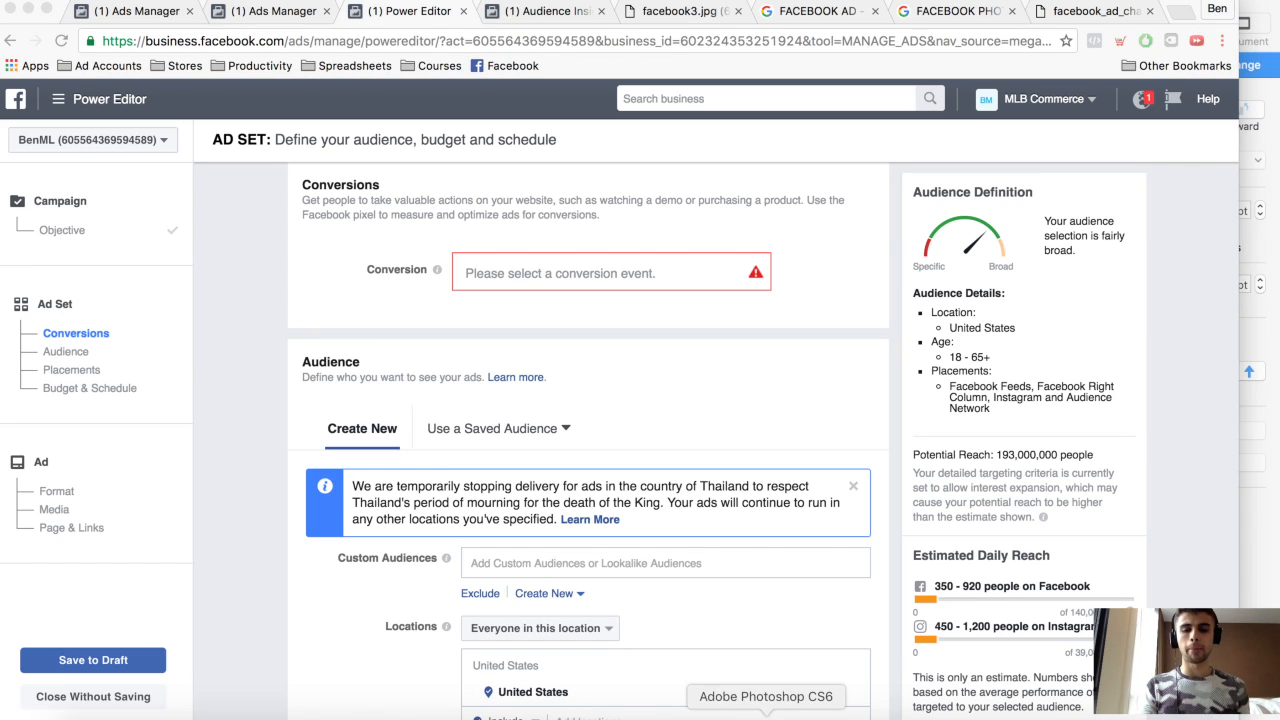
click(877, 717)
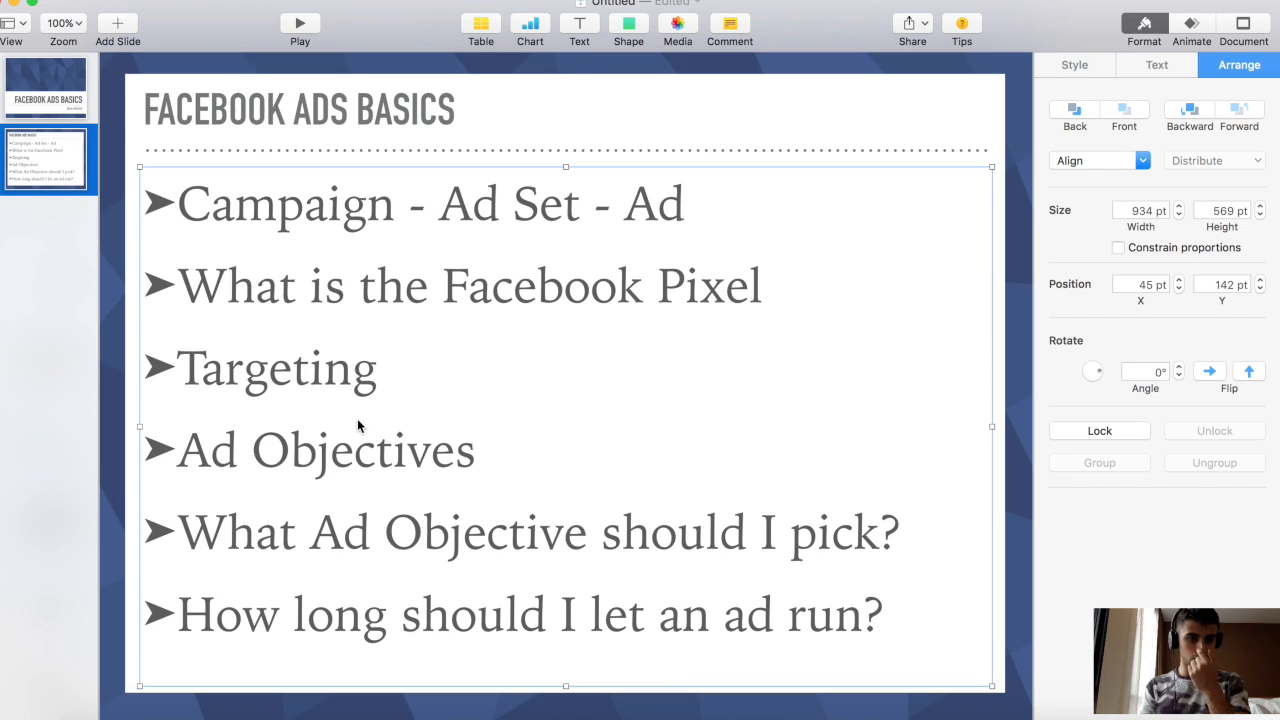
click(209, 712)
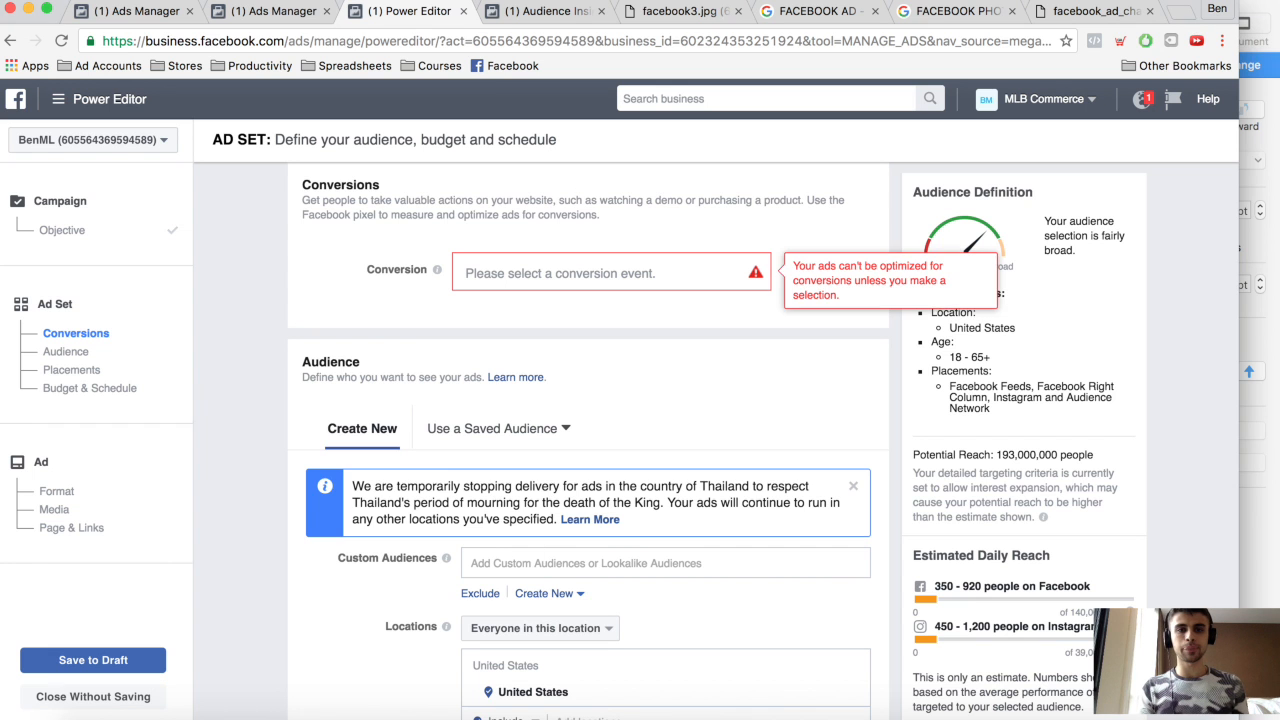
- Glance at Audience Insights, and review the ad set's audience settings from custom audiences and locations down to detailed targeting and connections
click(545, 12)
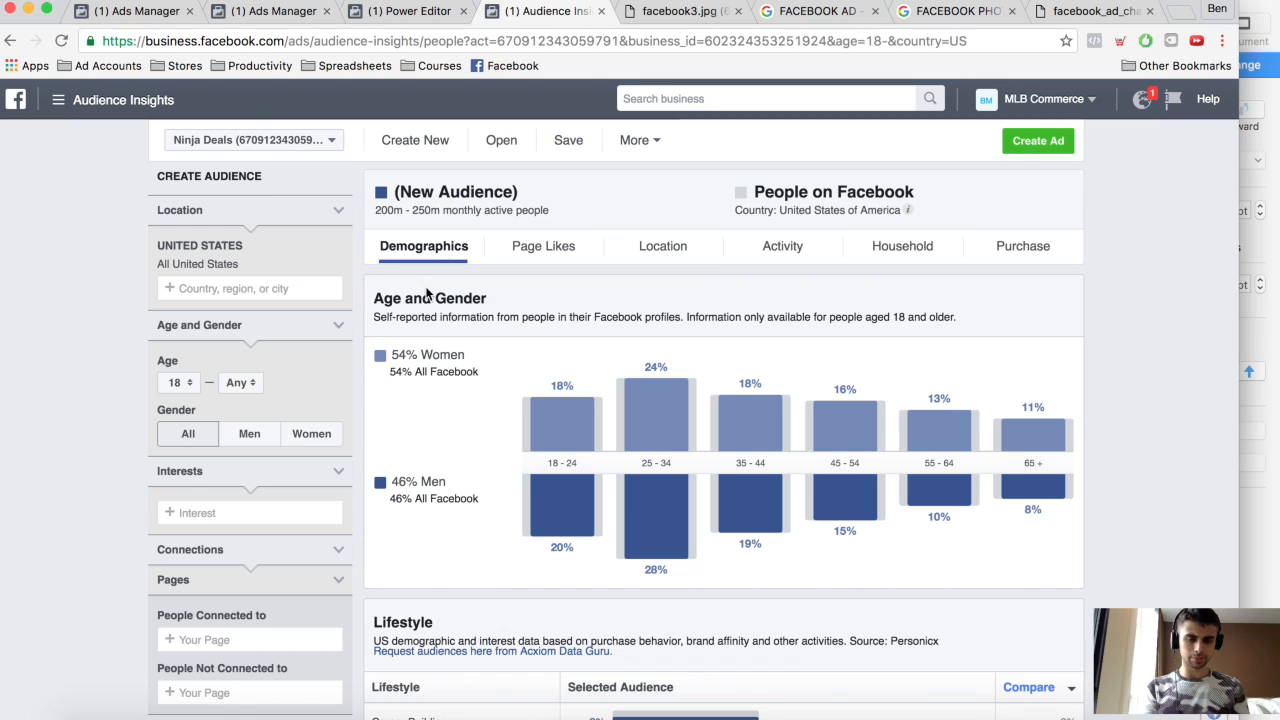
click(410, 12)
scroll(500, 392, down, 2)
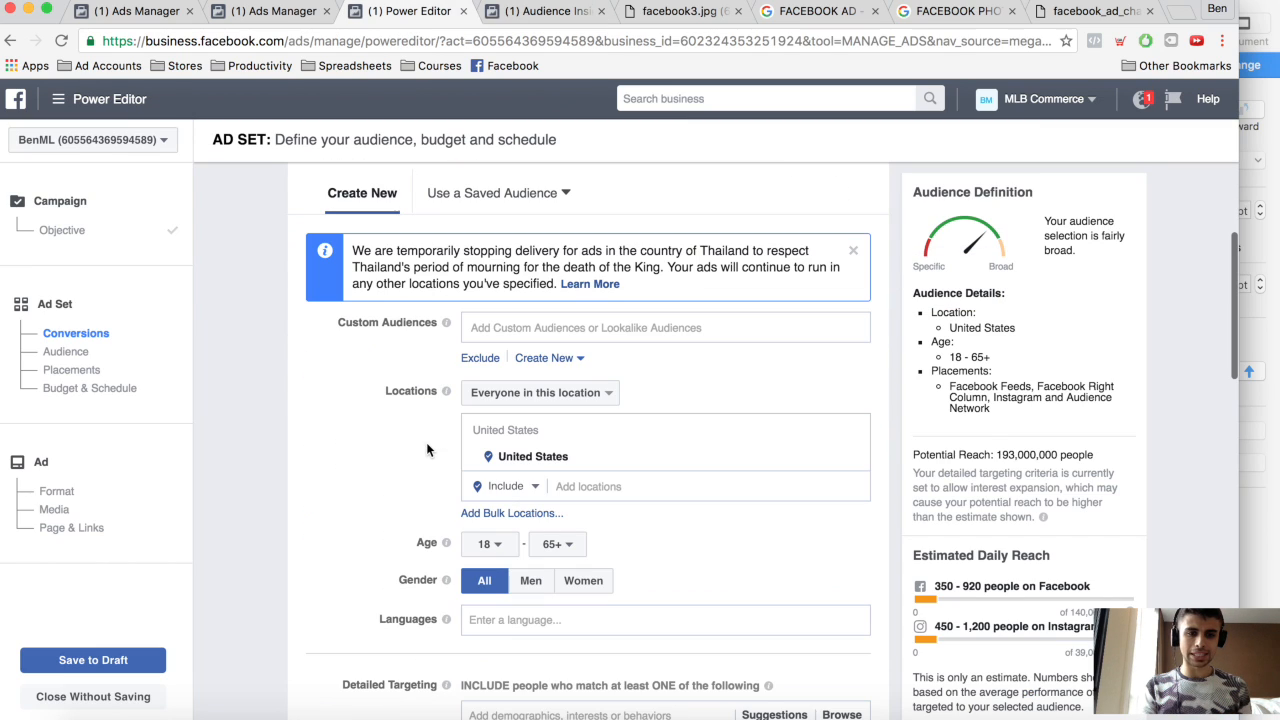
scroll(426, 442, down, 4)
scroll(490, 534, up, 3)
scroll(500, 500, down, 4)
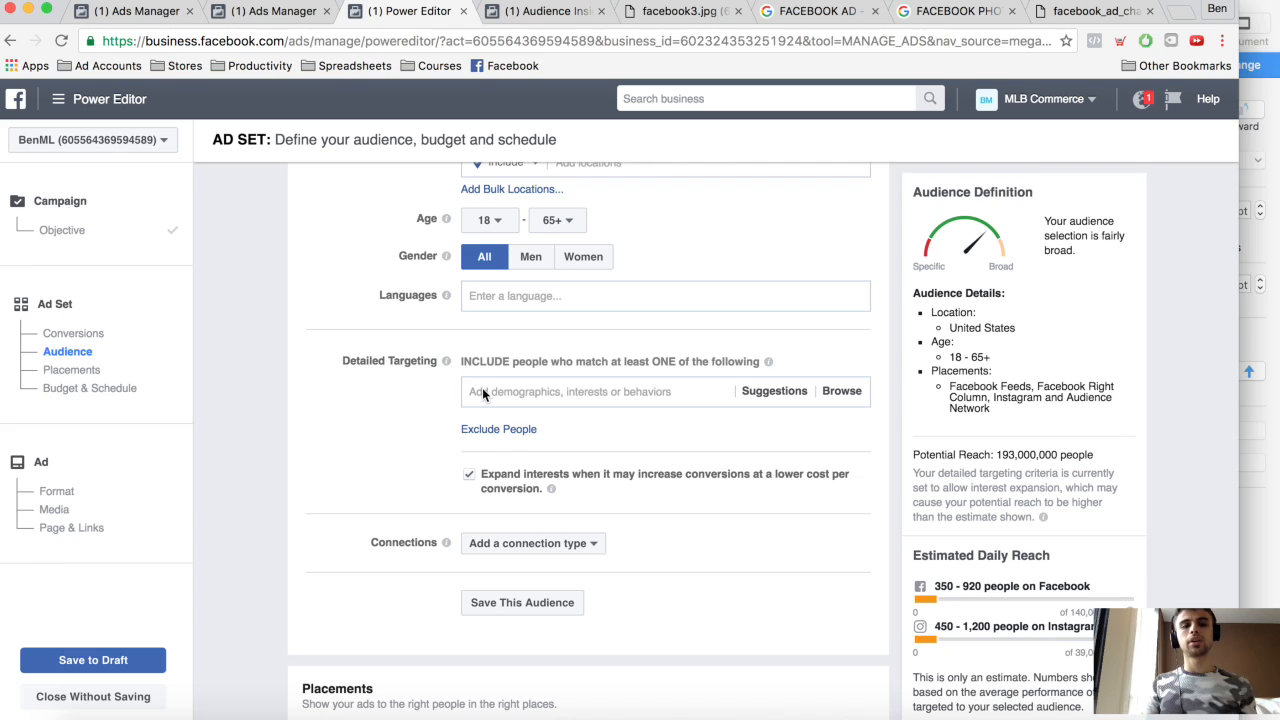
scroll(482, 387, up, 1)
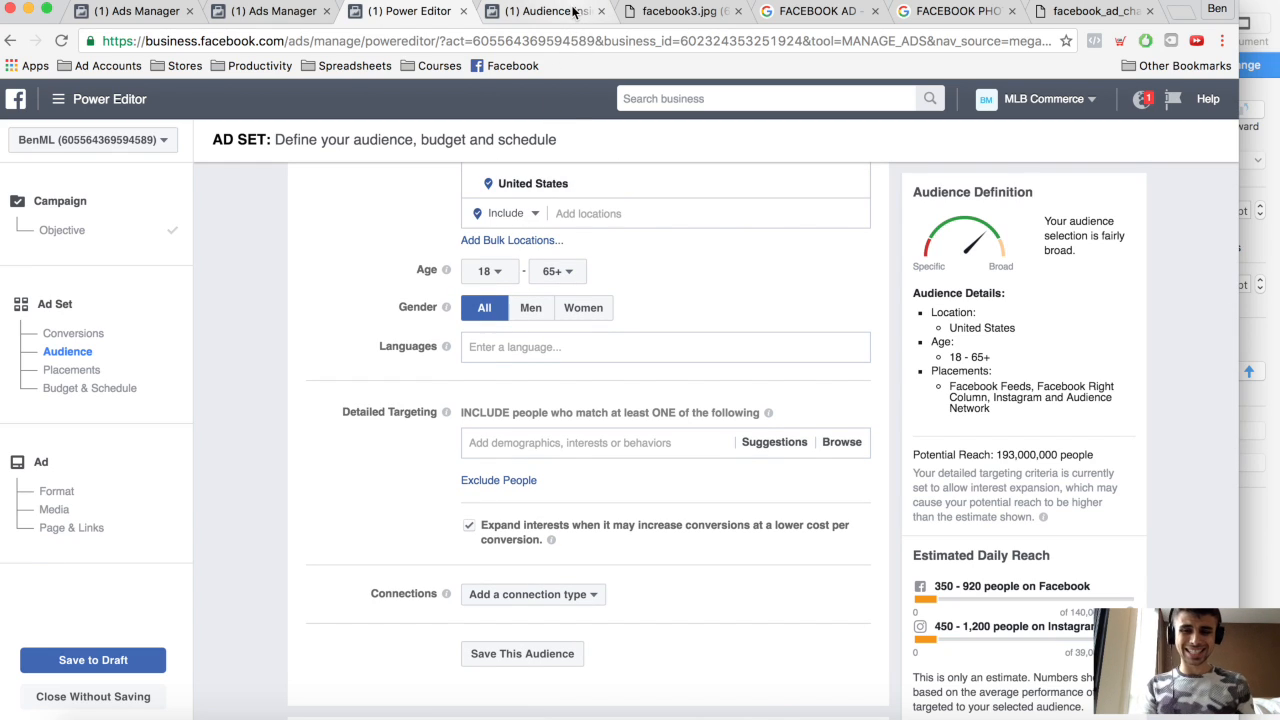
- Open Audience Insights and look over the interest categories and the Location and Demographics data for the United States audience
click(560, 11)
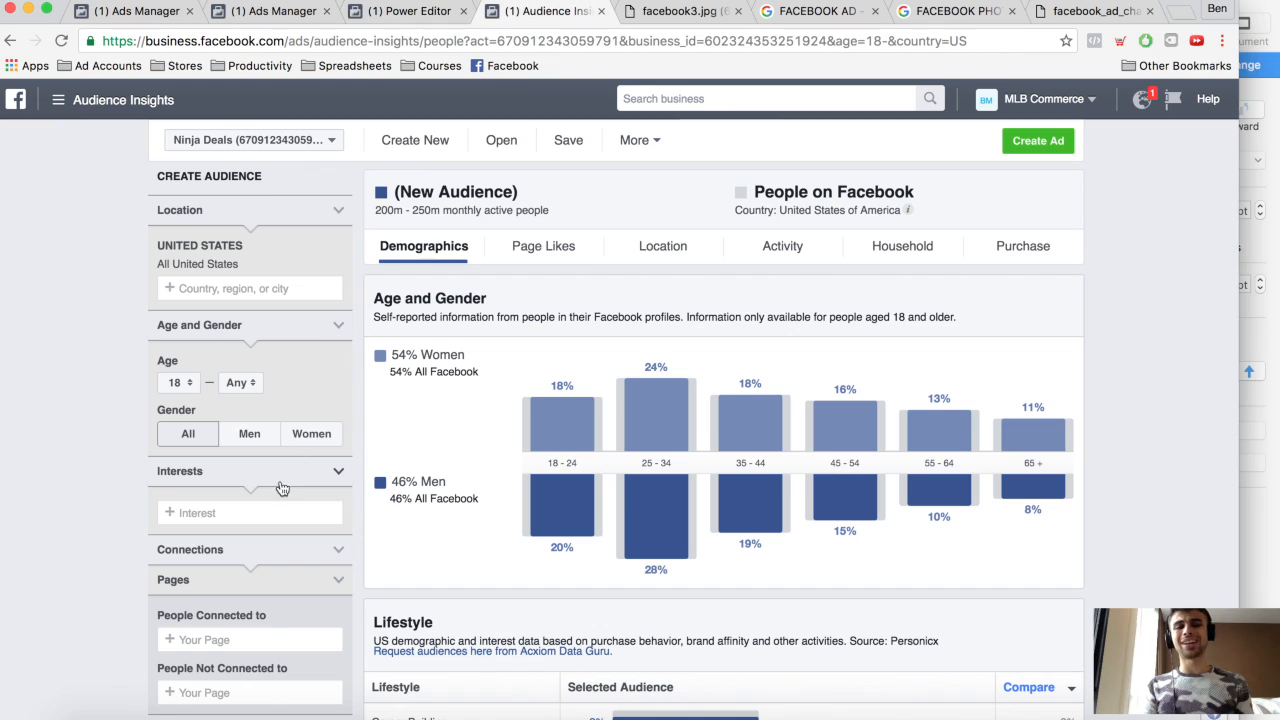
click(256, 511)
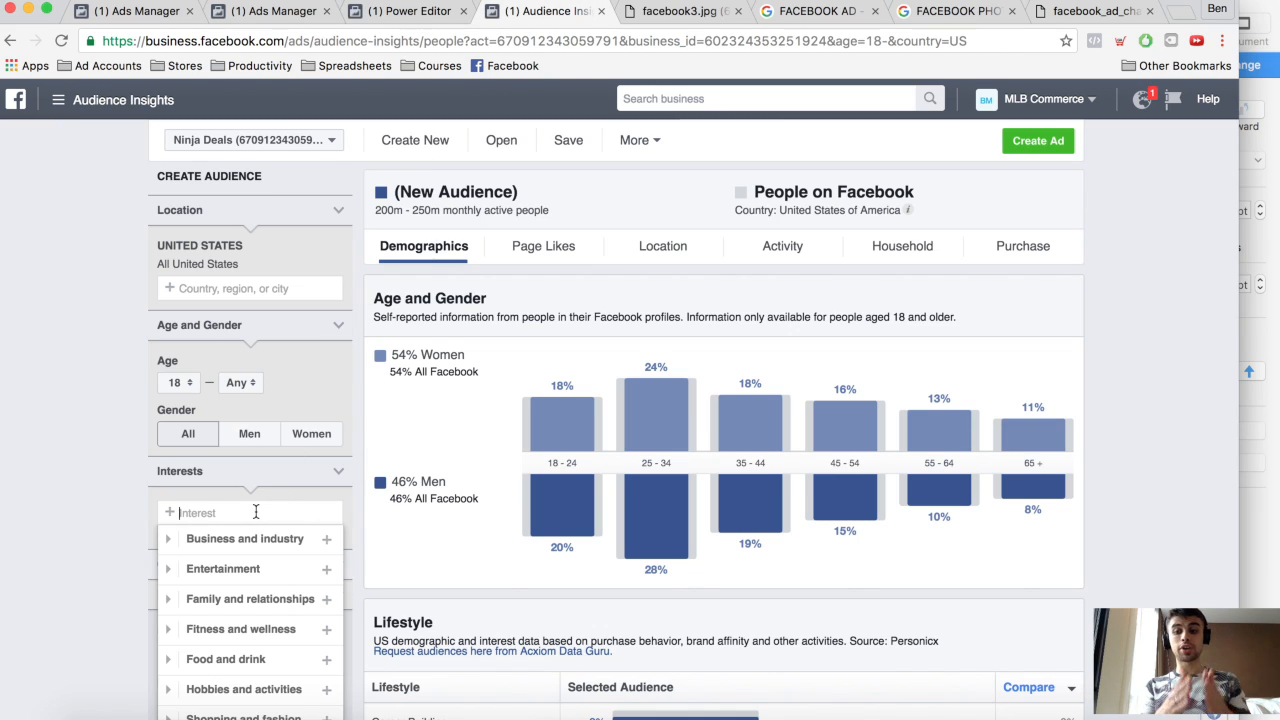
click(444, 432)
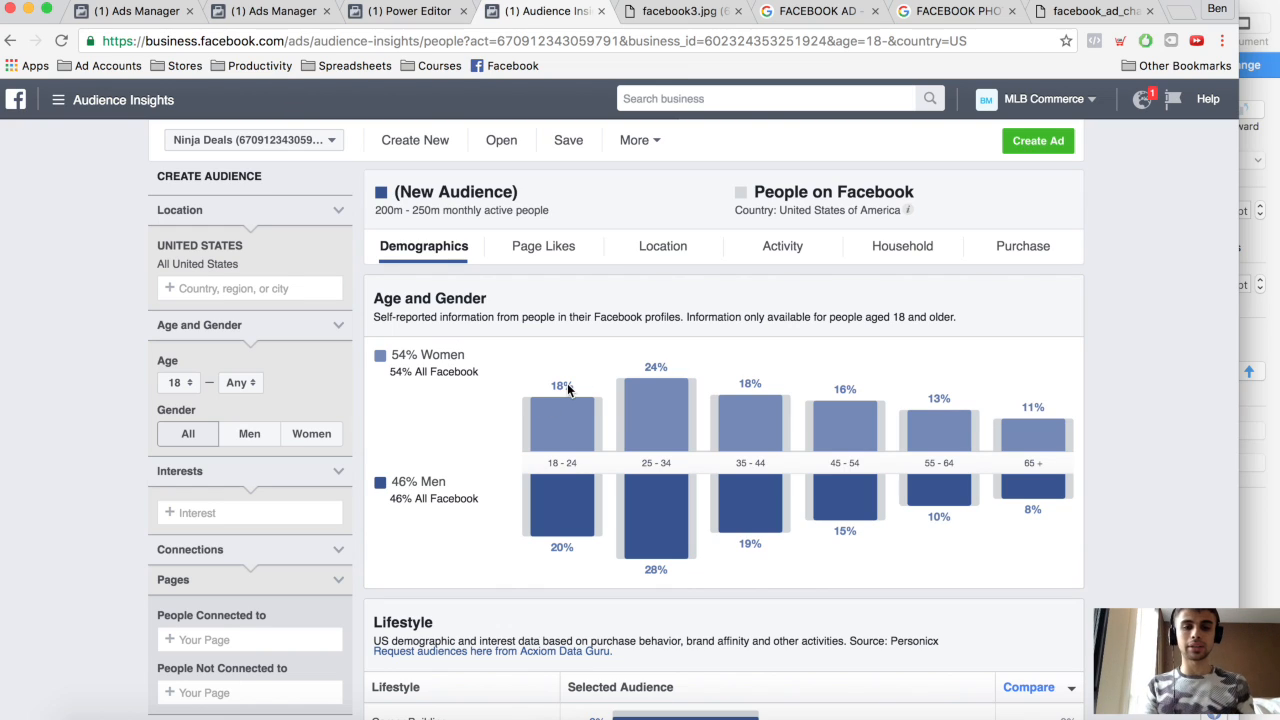
click(545, 252)
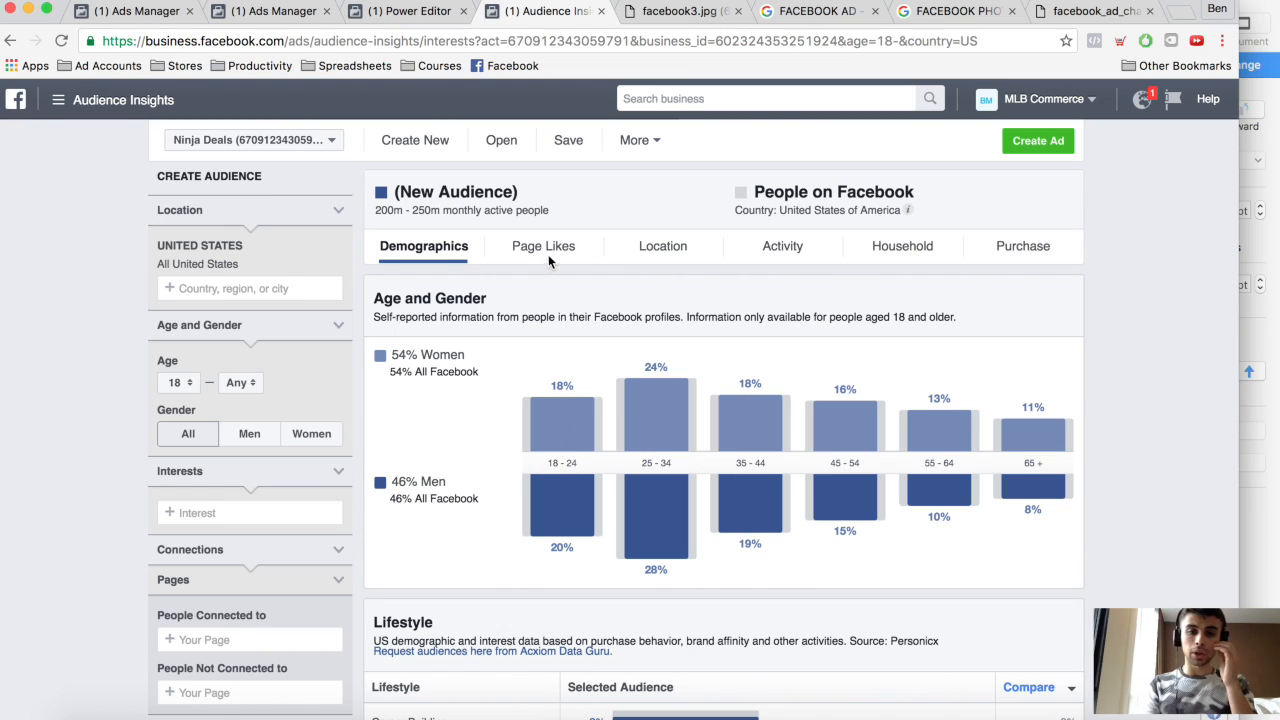
click(646, 251)
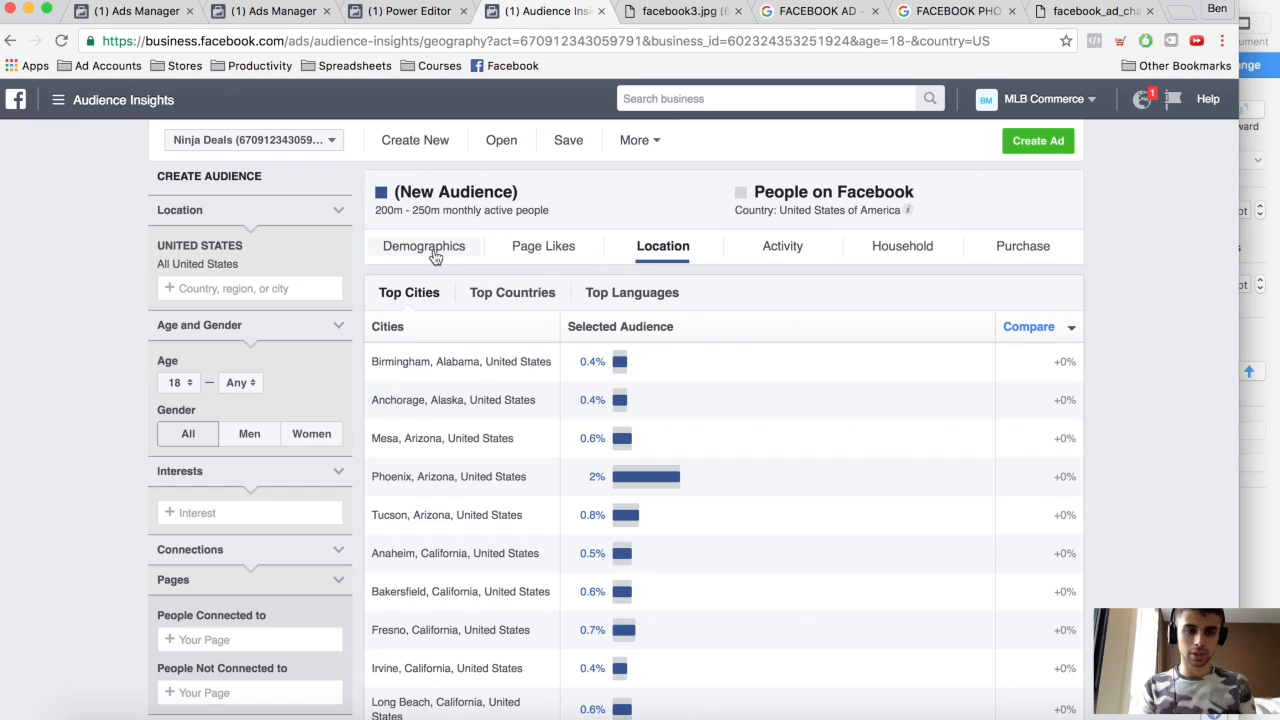
click(424, 248)
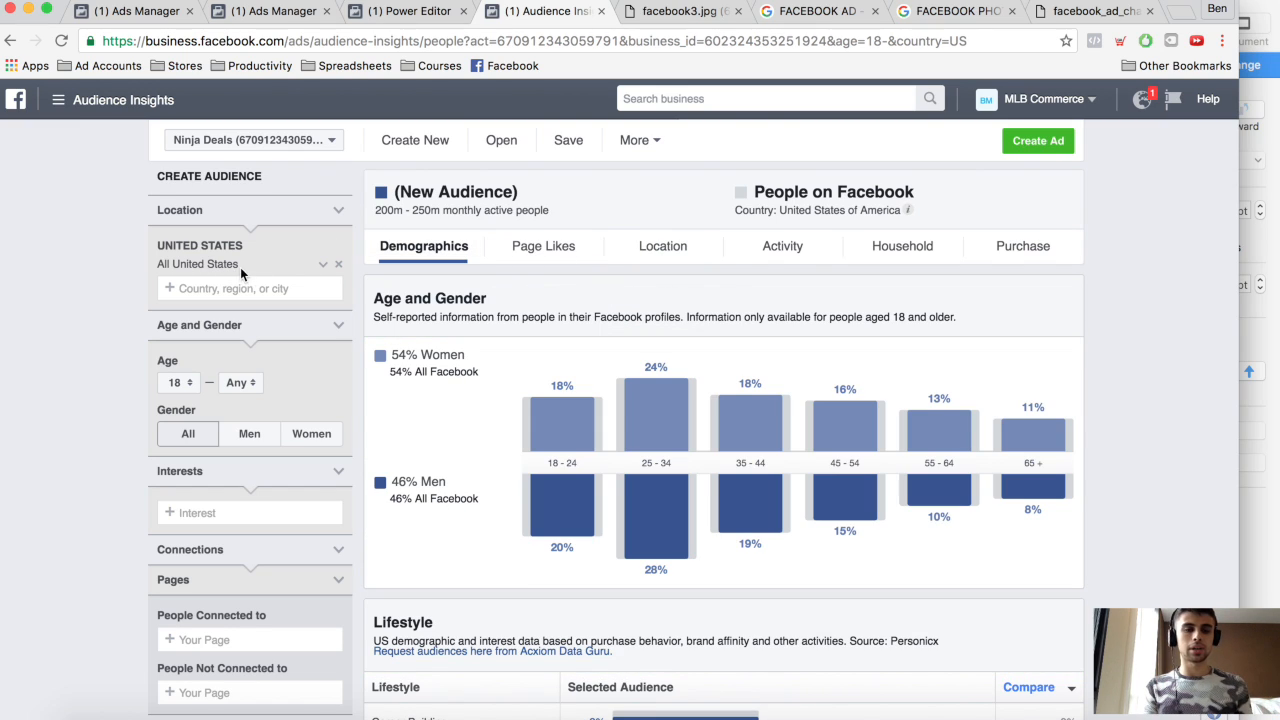
click(207, 262)
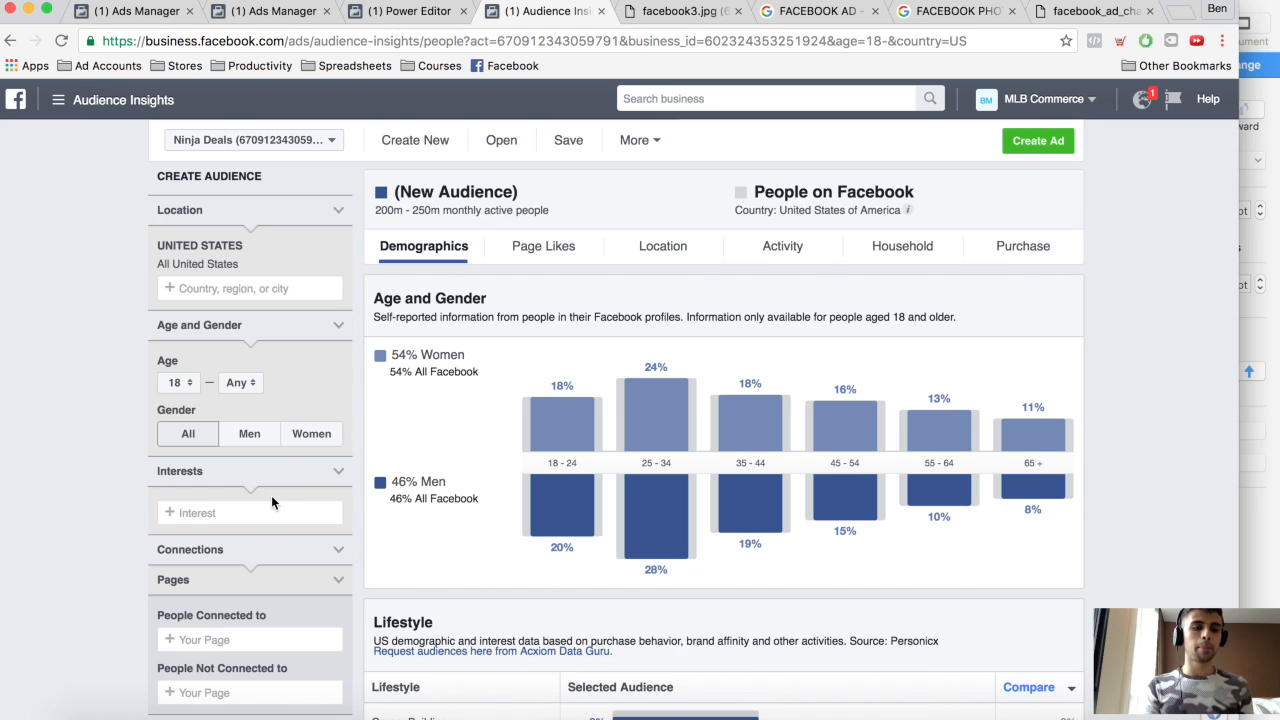
- Search for "BABY" in the audience's interests and add Baby shower
click(251, 514)
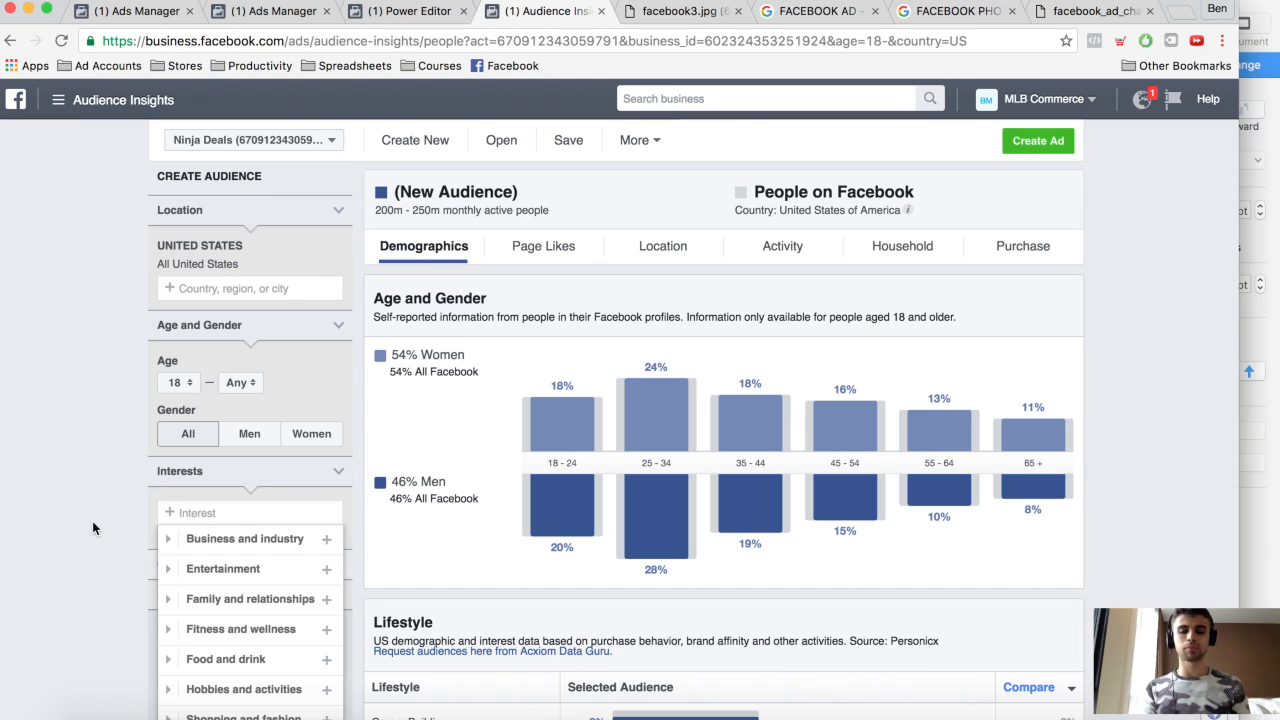
text(BA)
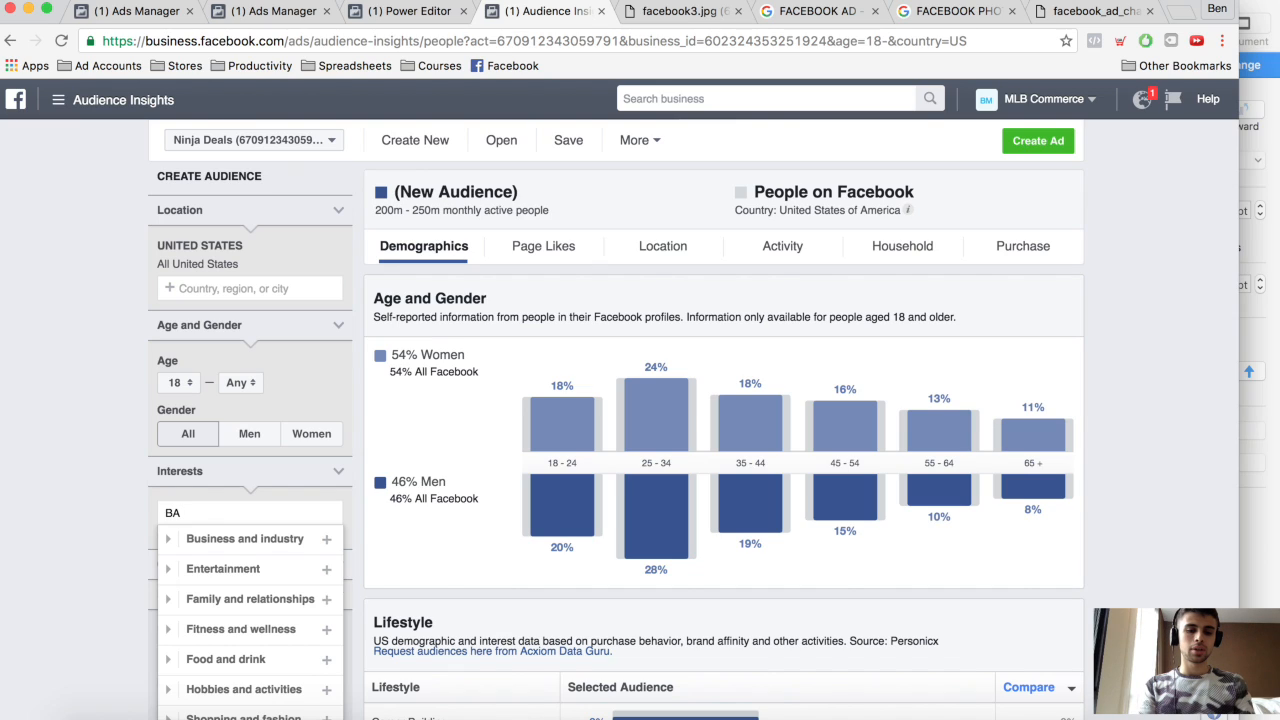
text(BY)
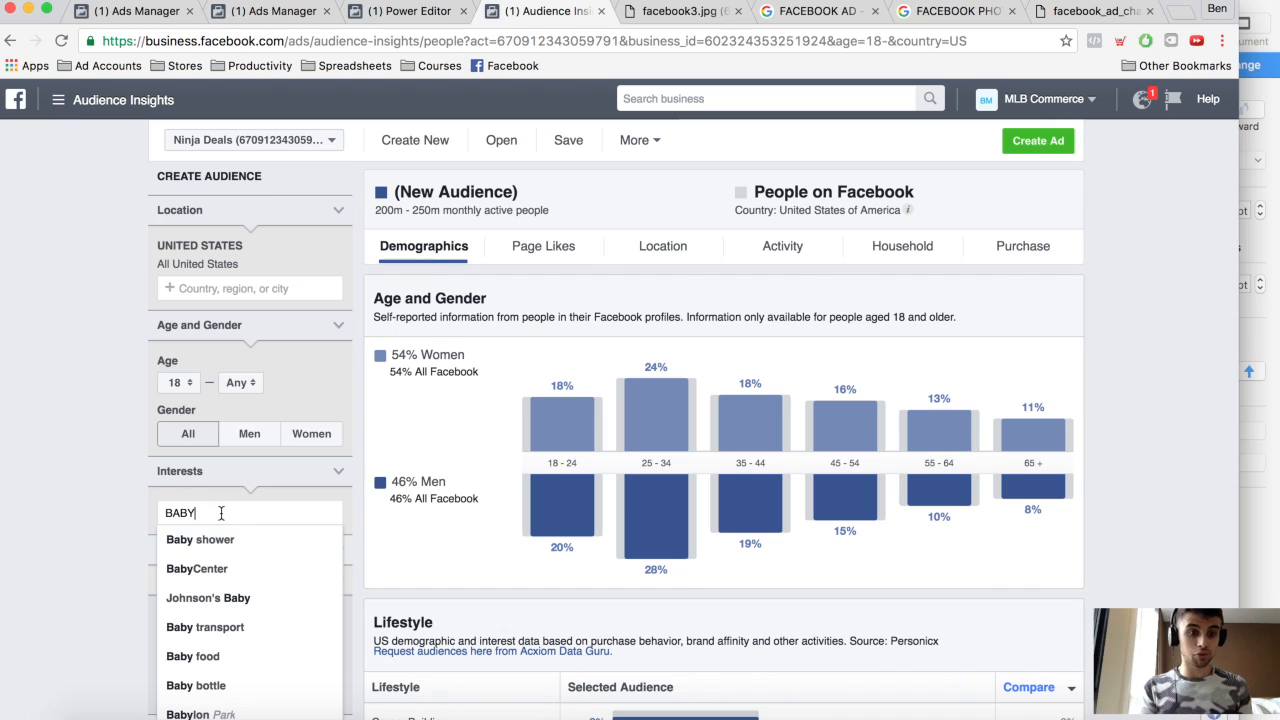
click(203, 548)
click(203, 545)
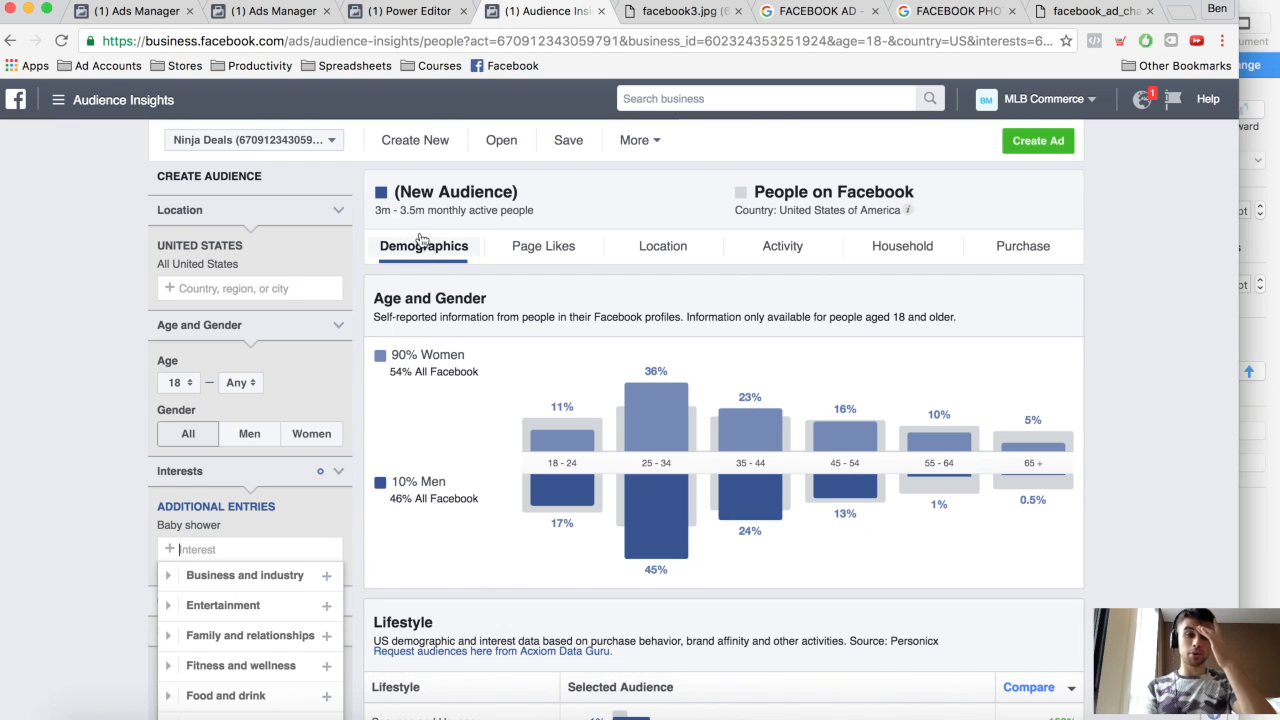
- View the Page Likes top categories for the Baby shower audience and highlight its monthly active people figure and interest
click(529, 254)
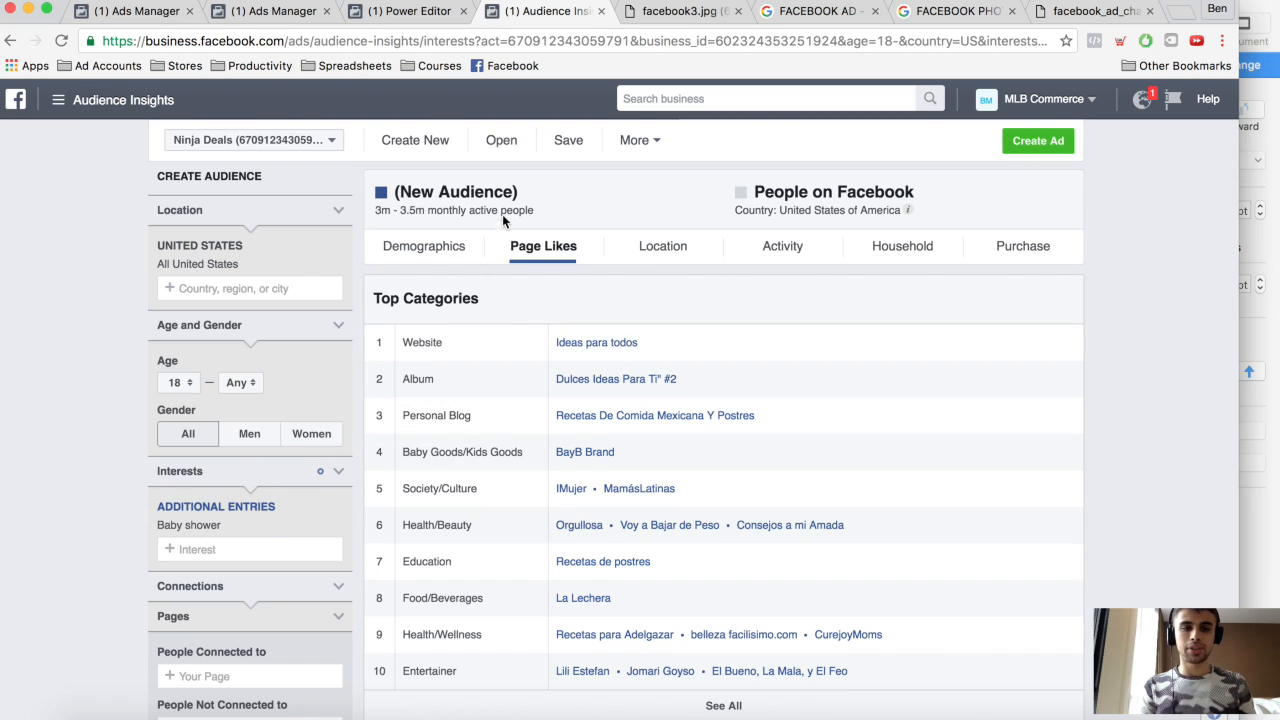
drag(433, 217, 389, 217)
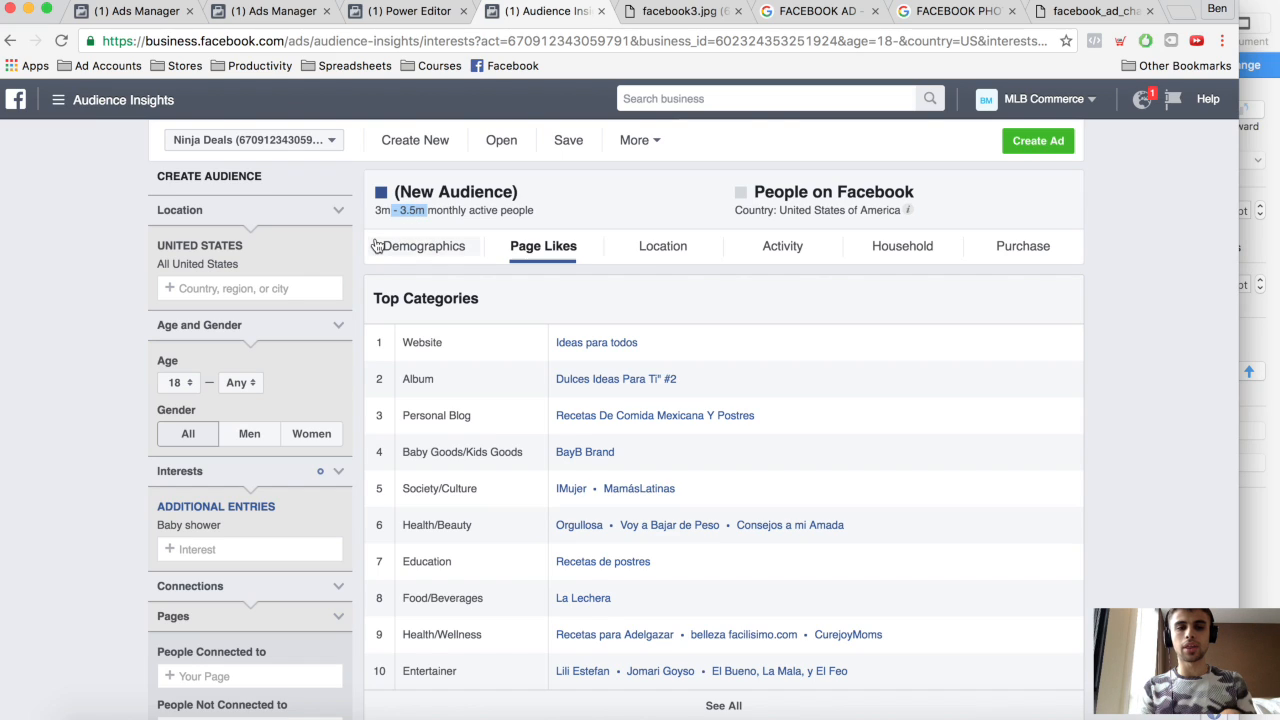
drag(220, 525, 155, 528)
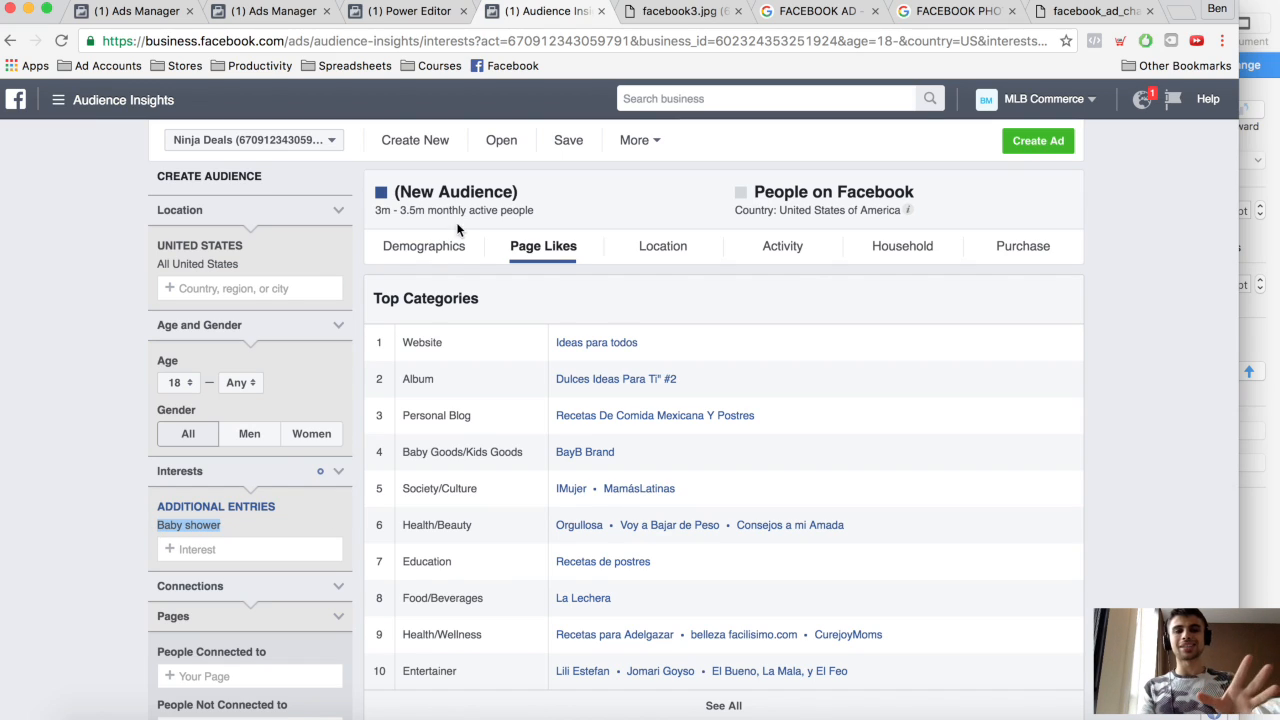
- Highlight the Baby shower interest and the audience's monthly active people figure again, and skim the related page categories
drag(440, 210, 380, 213)
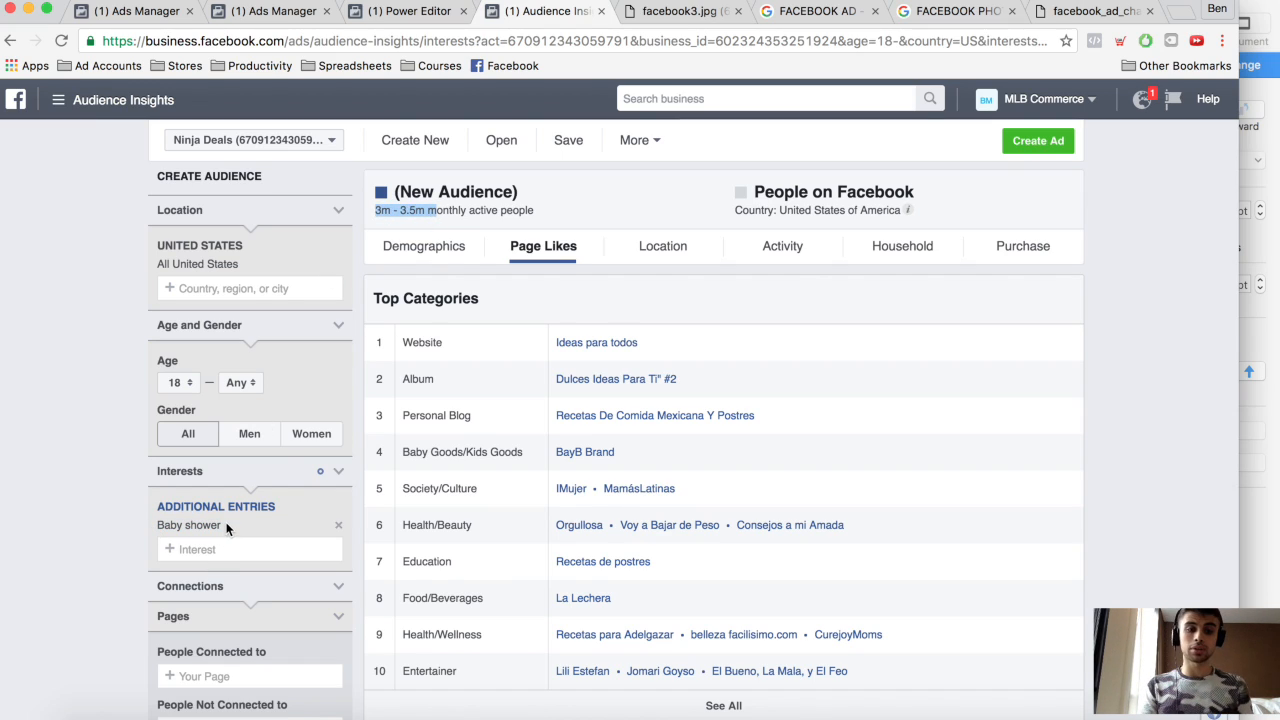
drag(232, 527, 159, 522)
click(420, 216)
drag(427, 211, 373, 211)
click(376, 213)
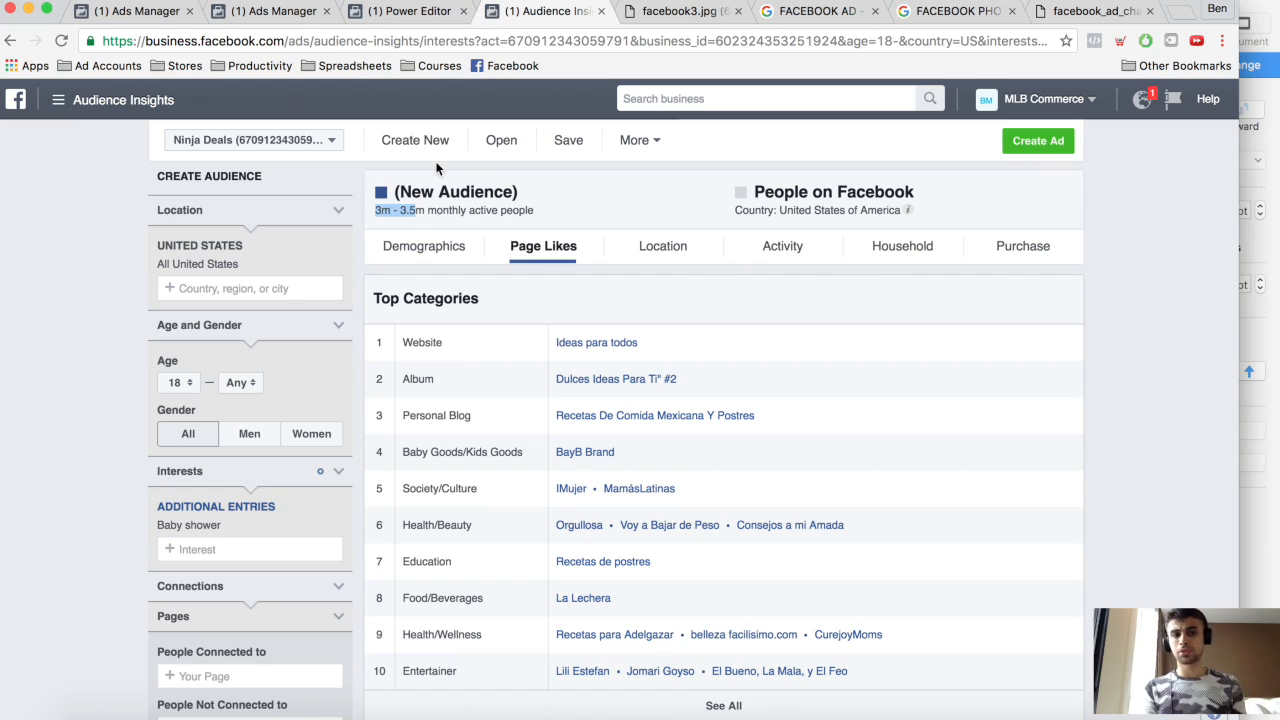
click(422, 213)
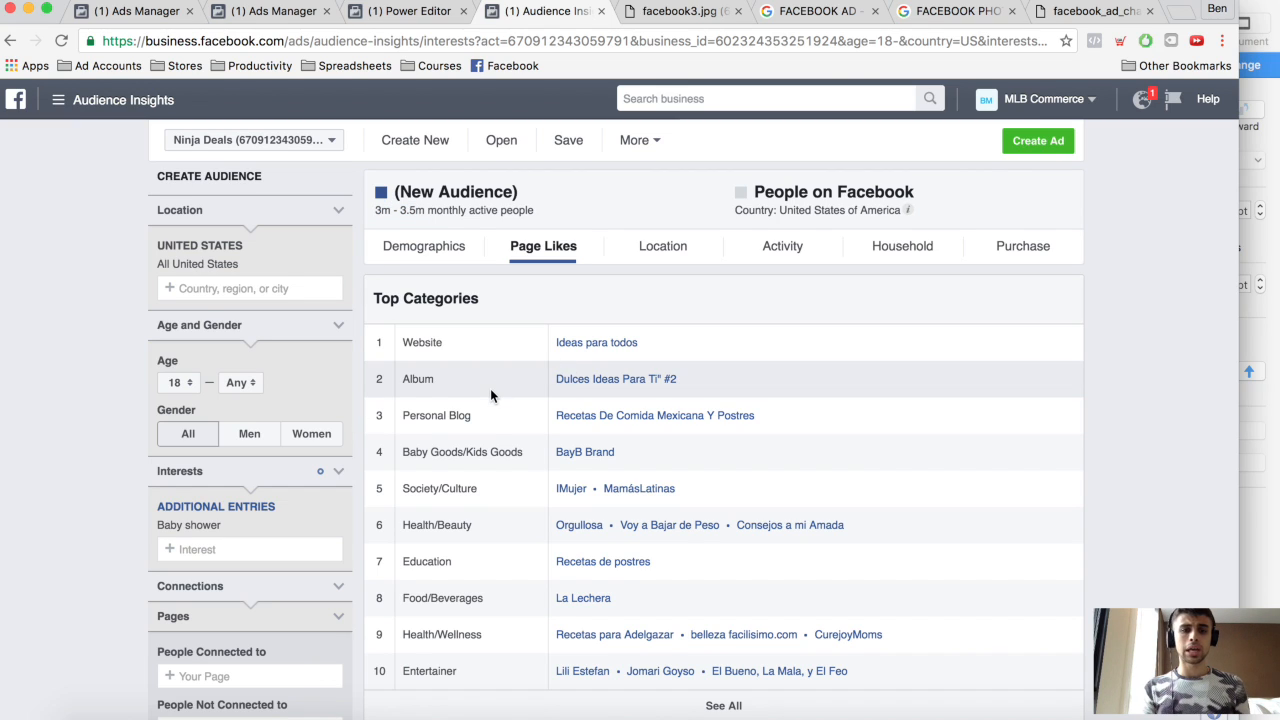
scroll(492, 385, down, 2)
scroll(513, 405, down, 4)
scroll(523, 366, up, 4)
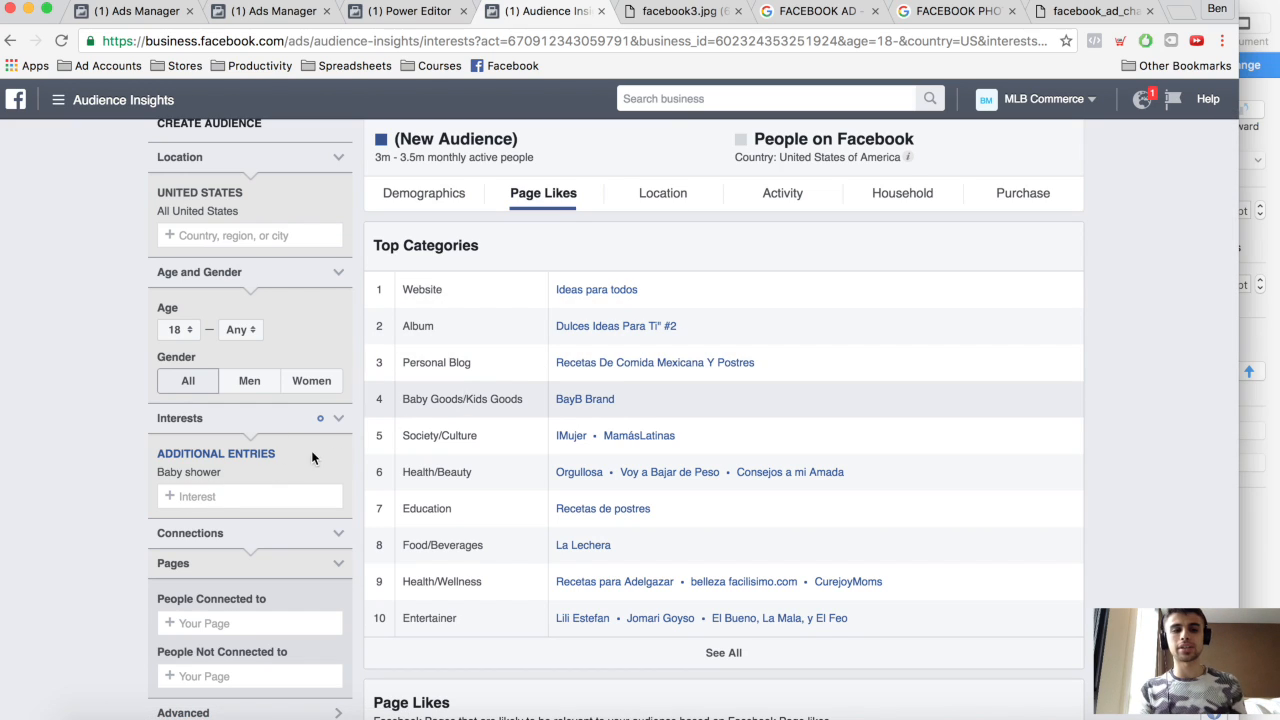
- Open the top-category pages Ideas para todos and Dulces Ideas Para Ti" #2 in separate tabs and glance at both
right_click(625, 292)
key(Escape)
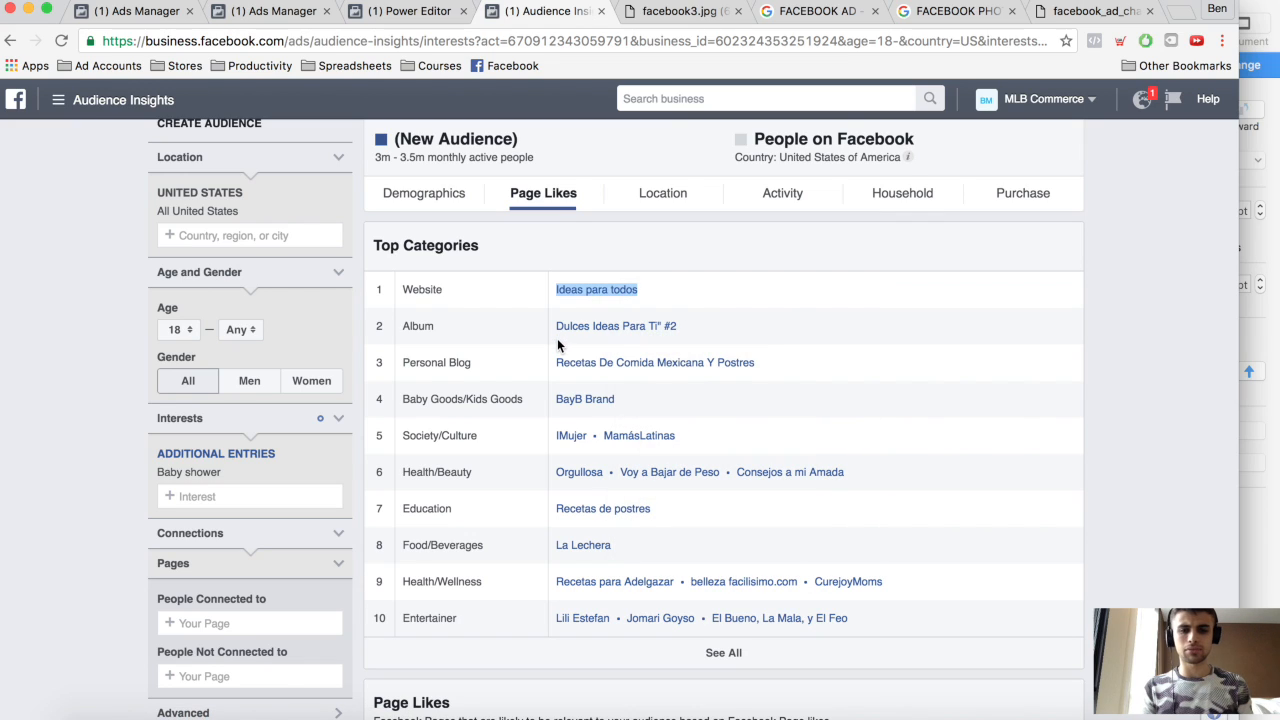
super+click(595, 330)
right_click(610, 332)
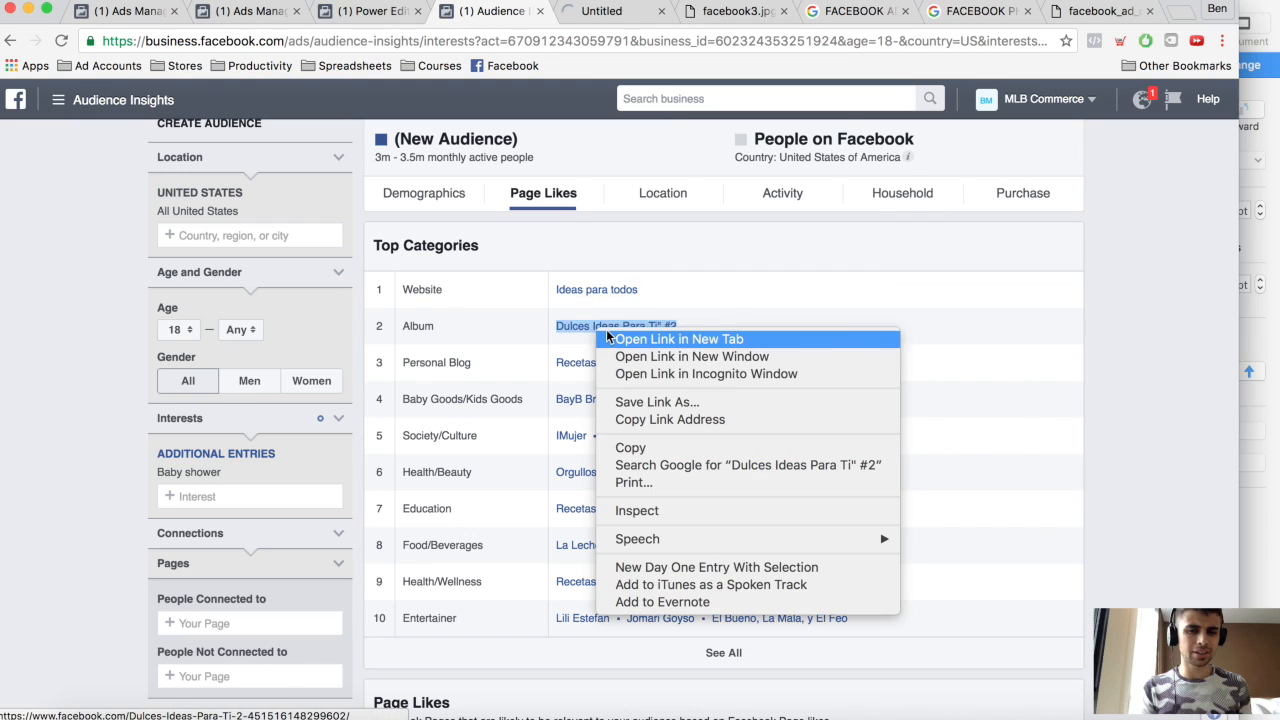
key(Escape)
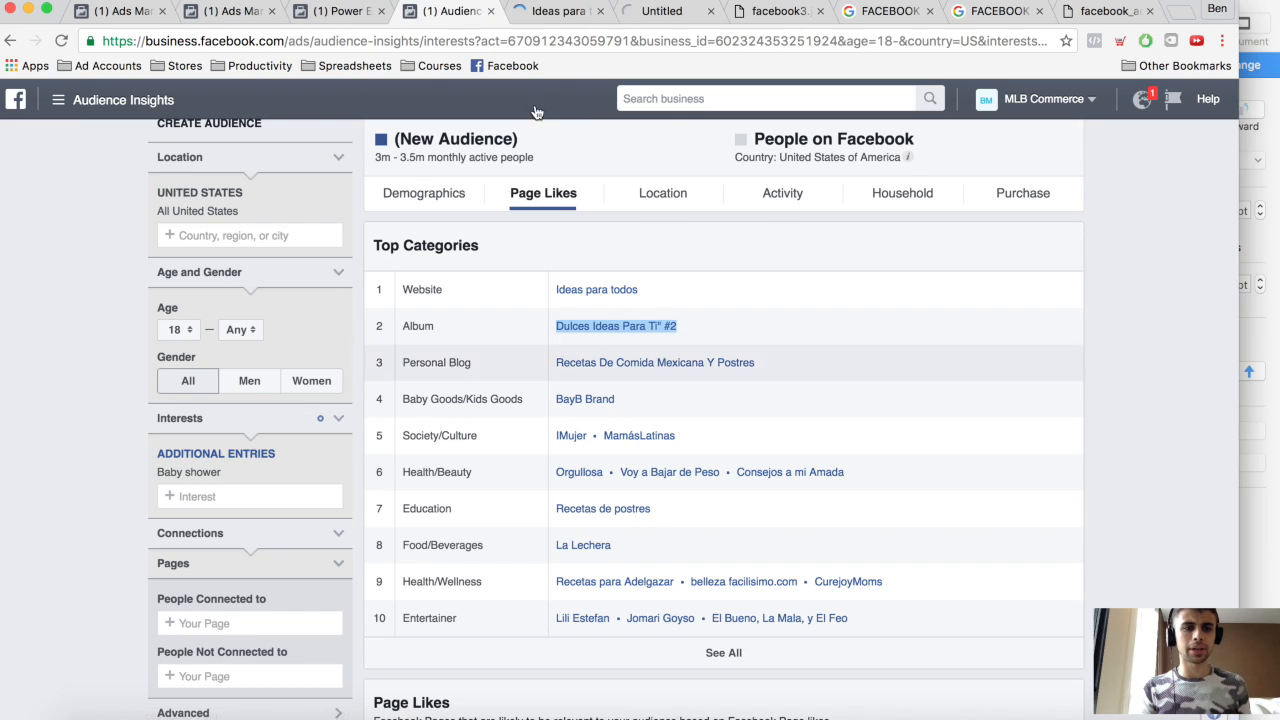
click(560, 12)
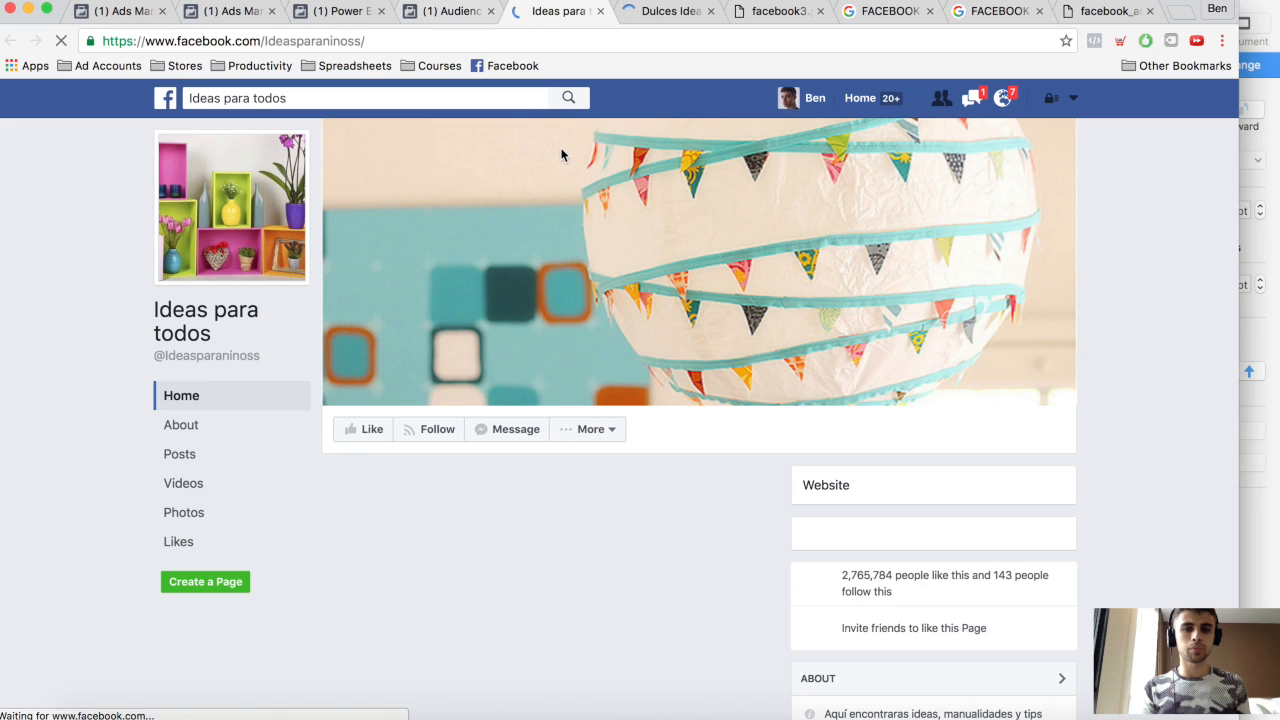
click(645, 20)
click(528, 16)
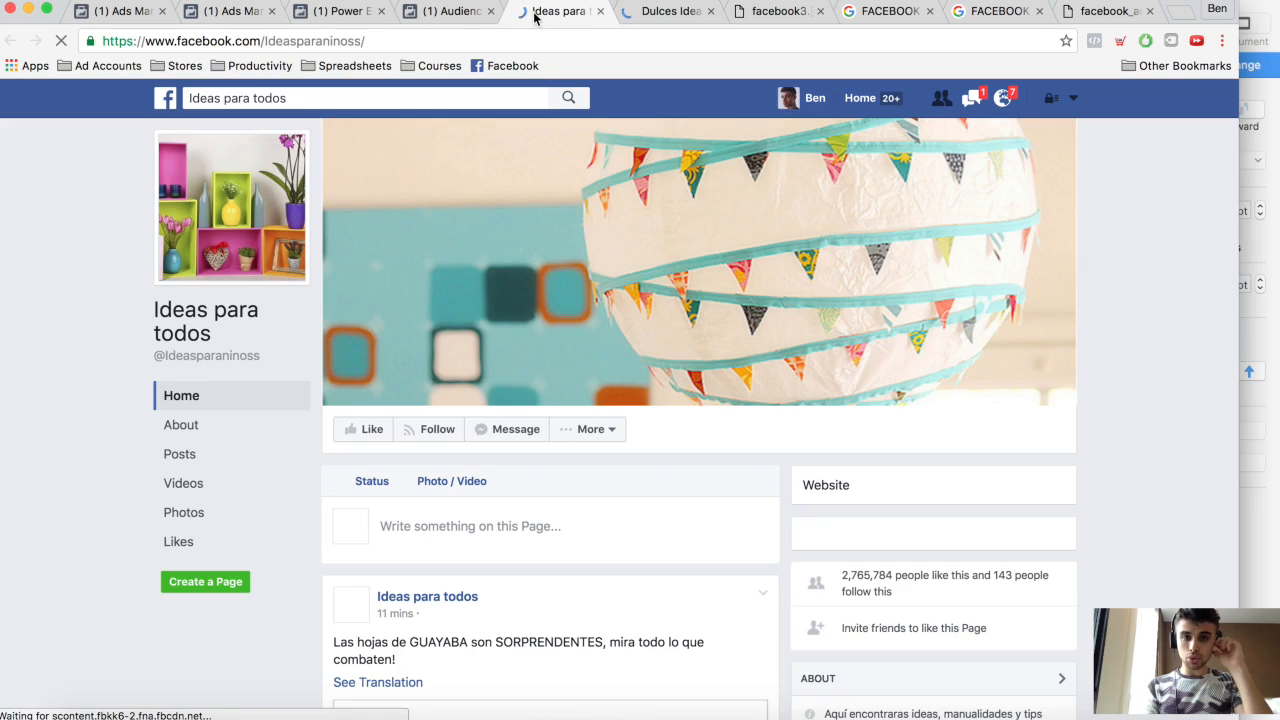
click(650, 12)
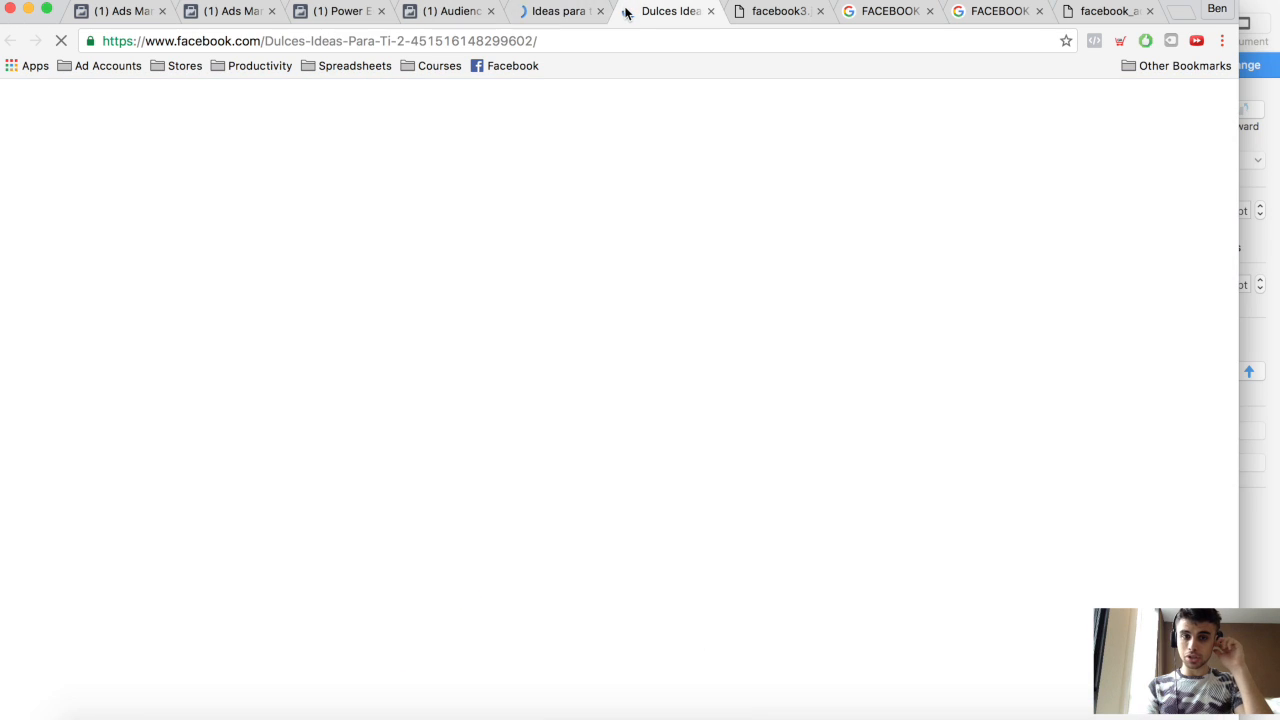
click(474, 15)
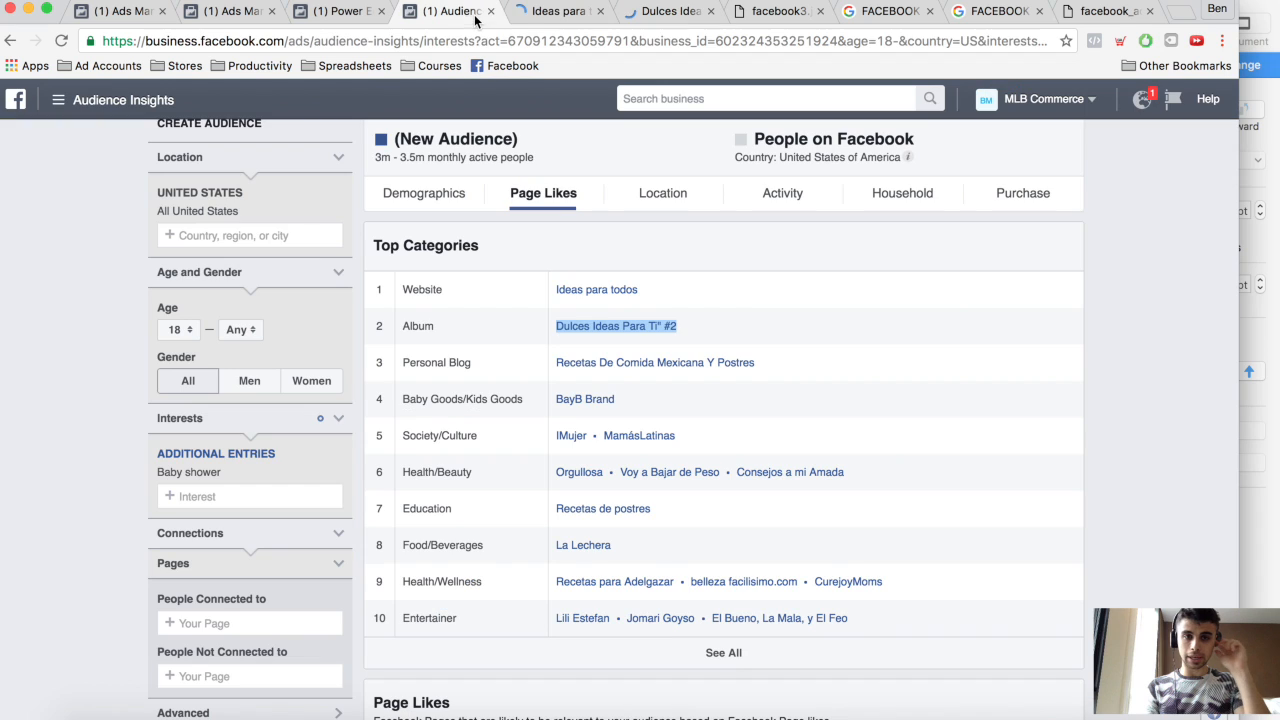
click(678, 12)
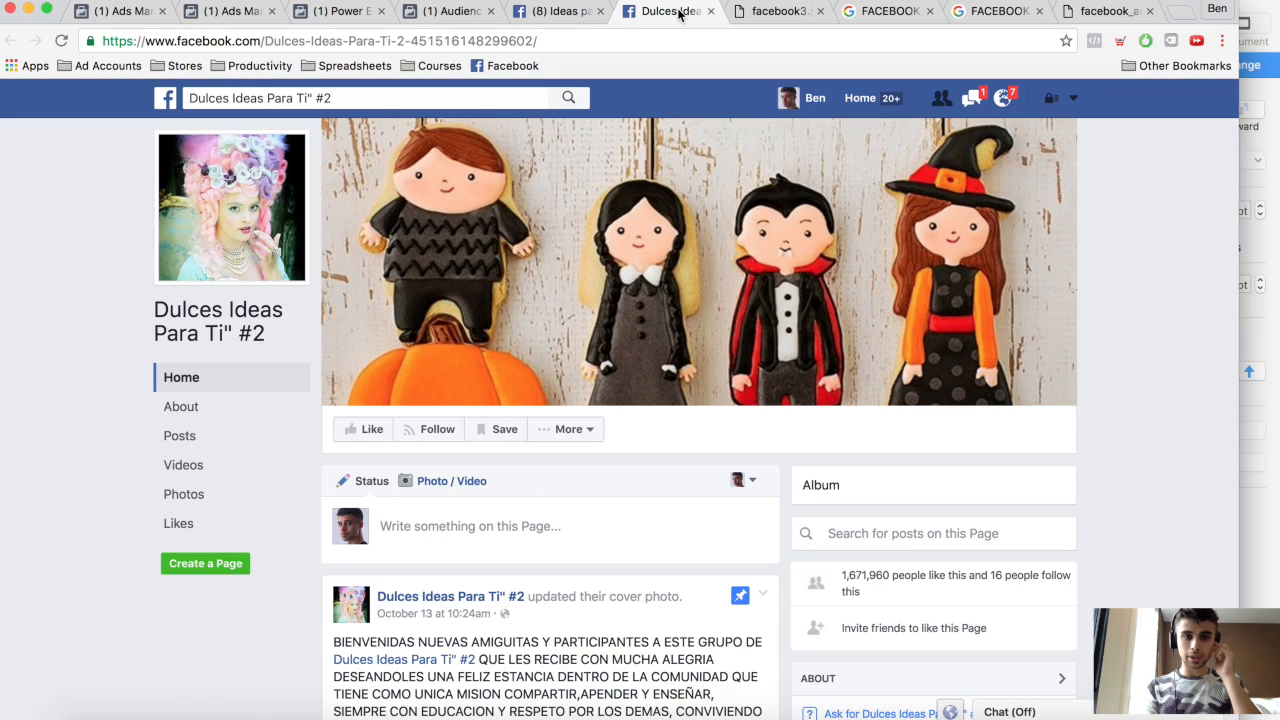
- Look through the posts on the Ideas para todos page
click(550, 13)
scroll(394, 266, down, 5)
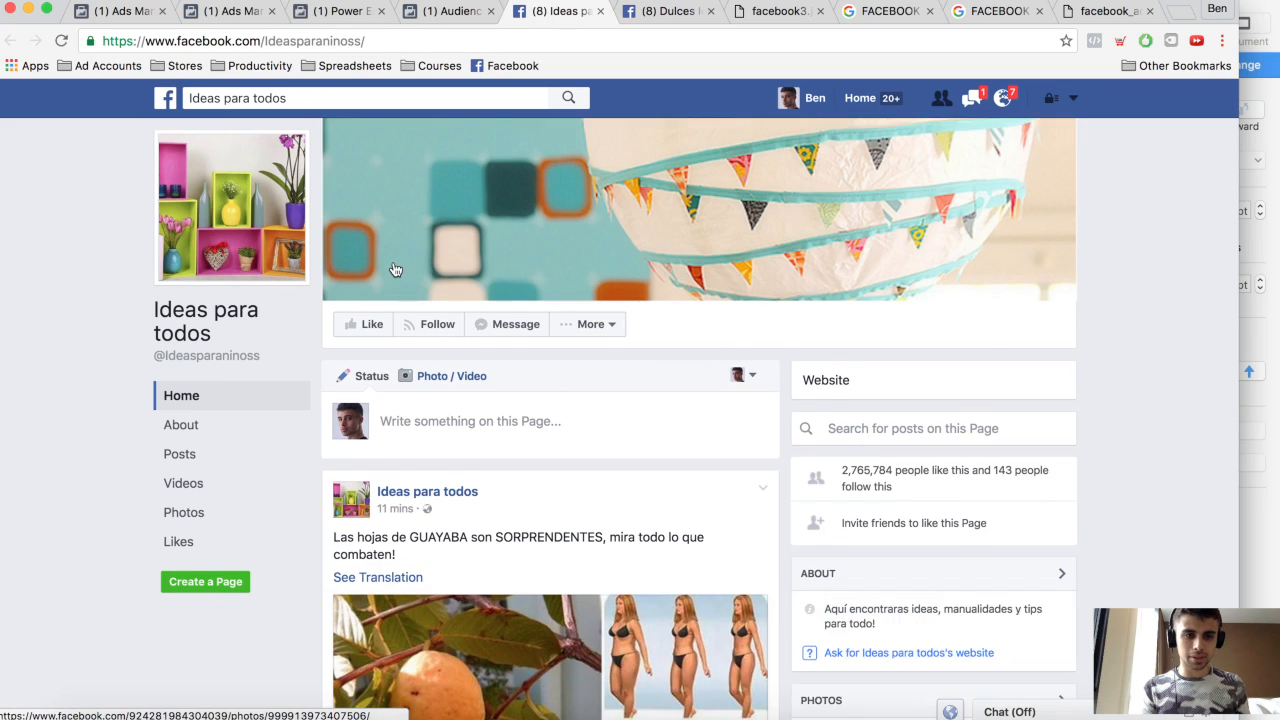
scroll(594, 434, down, 5)
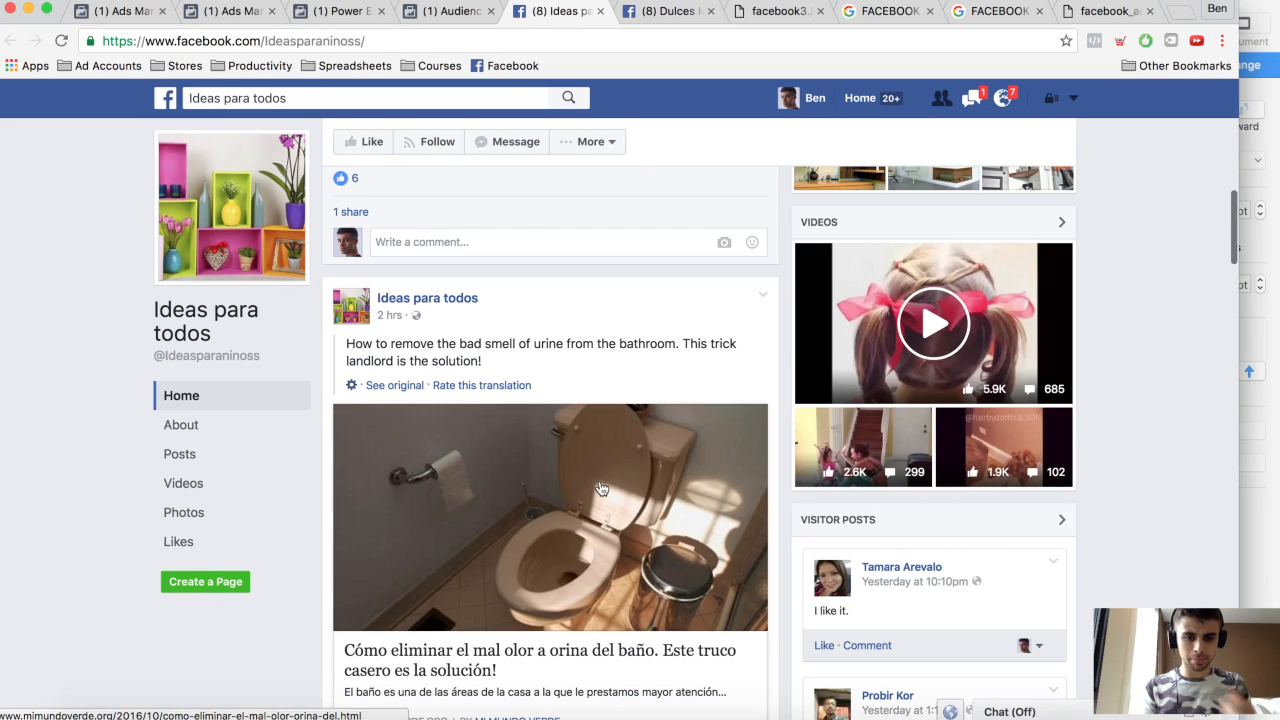
scroll(601, 488, up, 3)
scroll(620, 417, down, 5)
scroll(620, 417, up, 8)
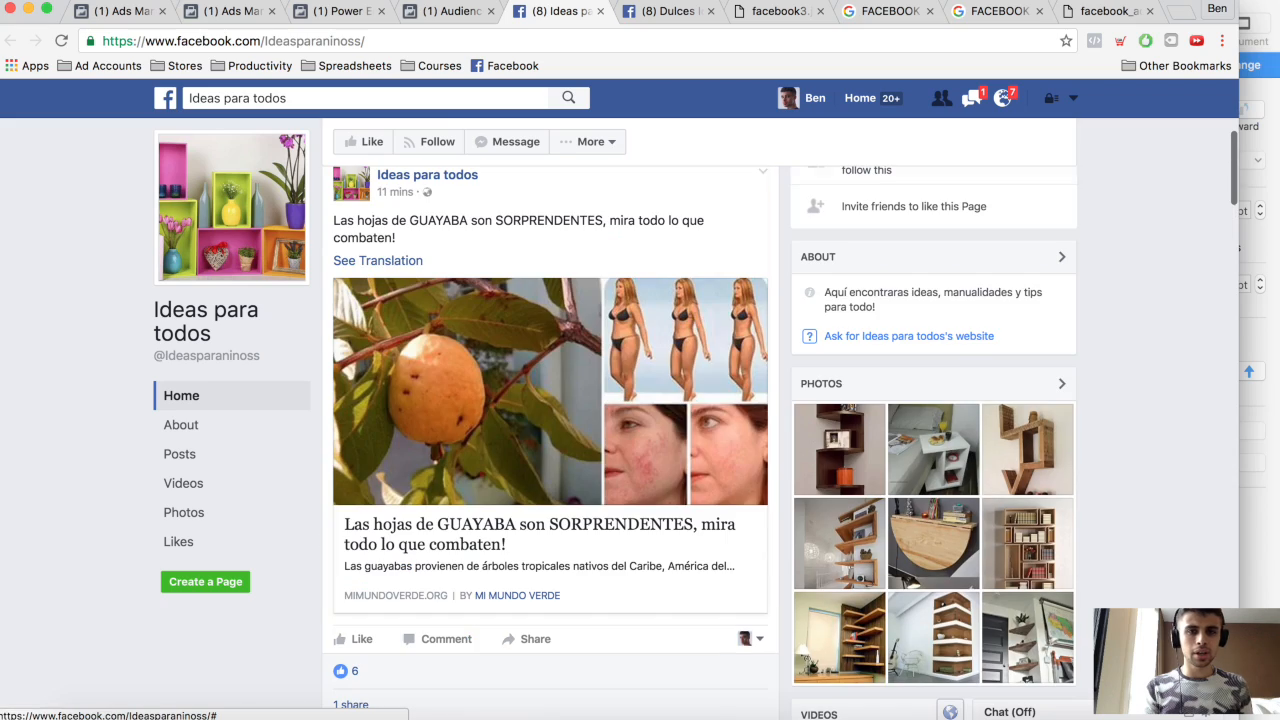
- Look through the posts on the Dulces Ideas Para Ti" #2 page, and return to the Baby shower interest in Audience Insights
click(662, 12)
scroll(614, 400, down, 15)
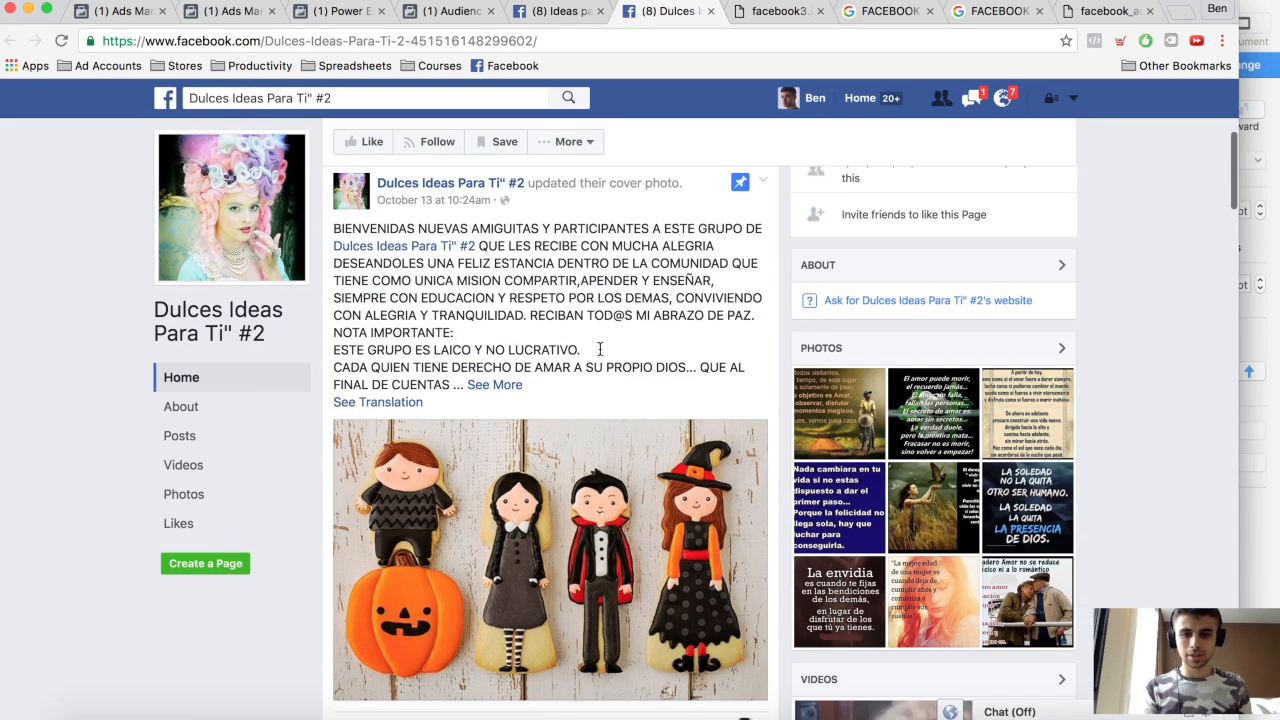
scroll(594, 427, down, 2)
scroll(594, 427, up, 5)
scroll(600, 420, down, 8)
scroll(575, 256, down, 3)
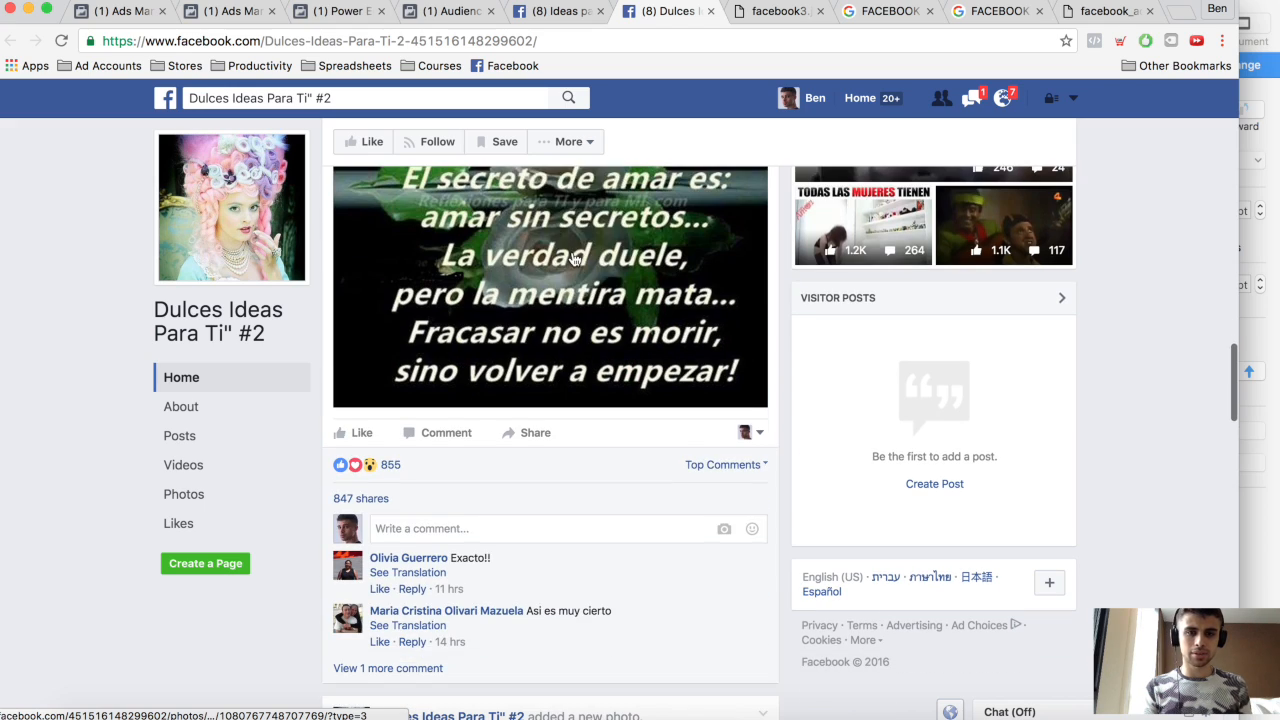
click(470, 12)
drag(255, 471, 176, 477)
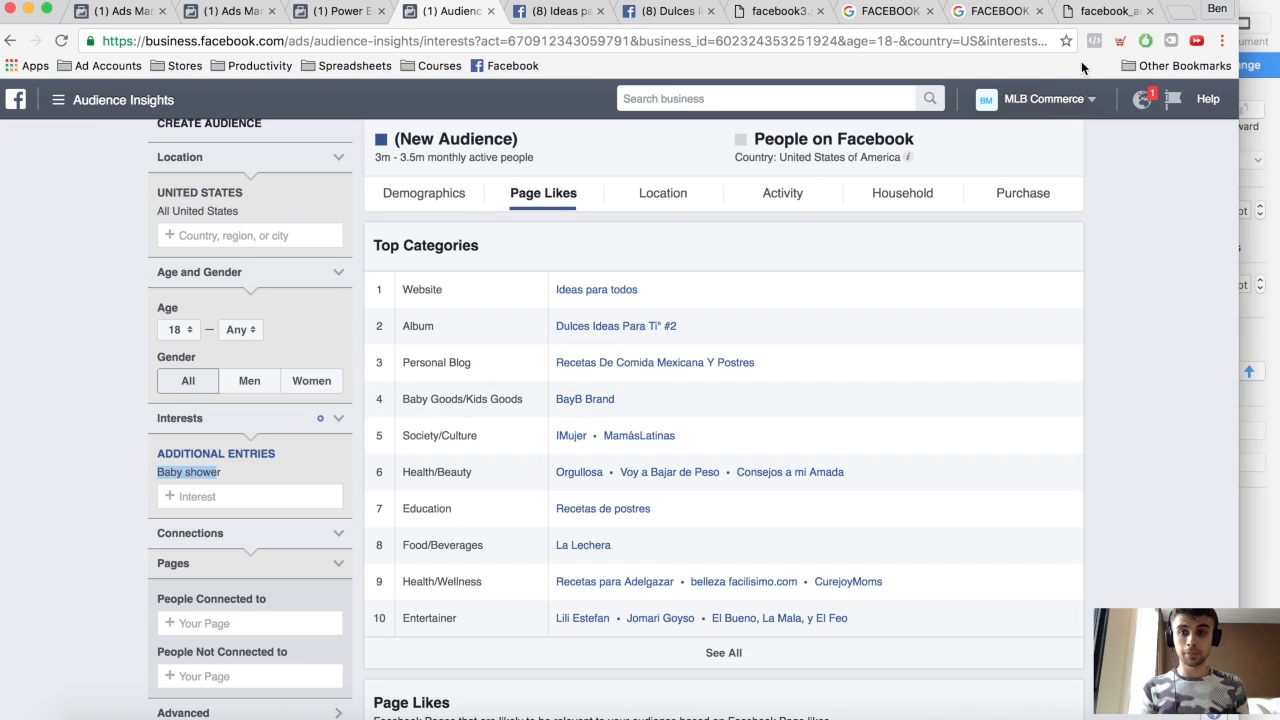
- Search Google for "BABY MAGAZINE" in a new browser tab
click(1176, 13)
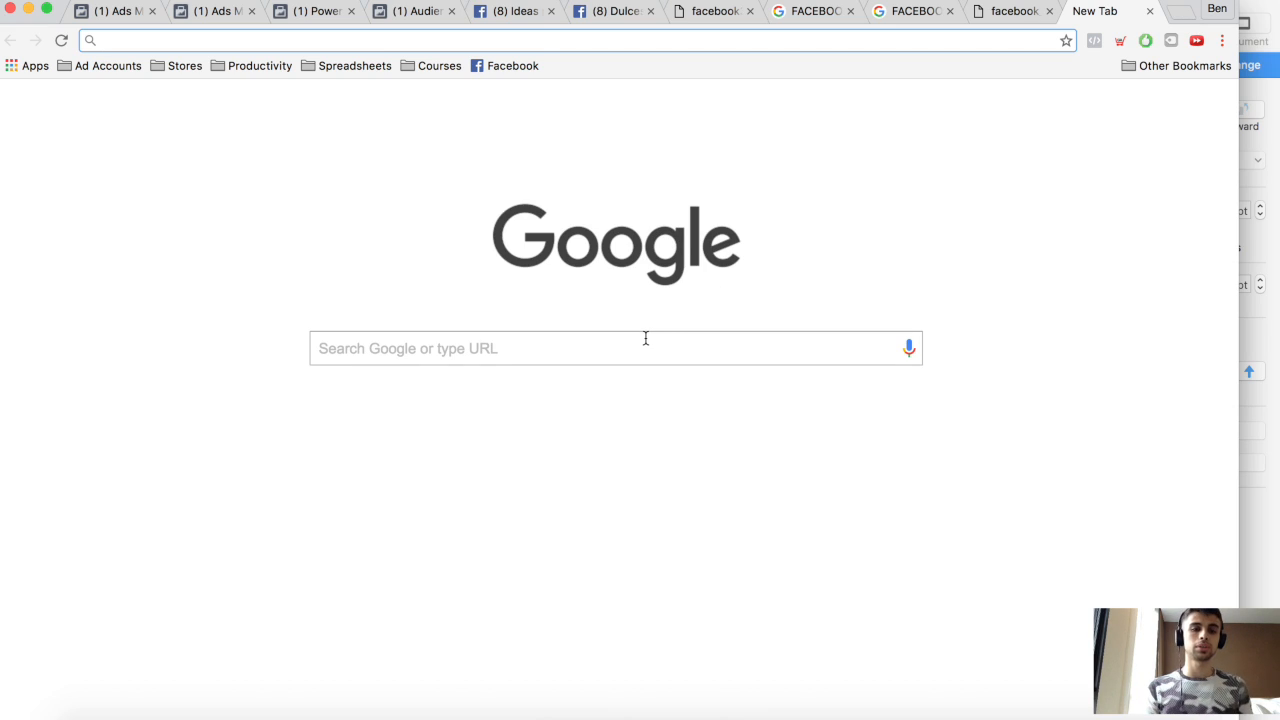
click(645, 339)
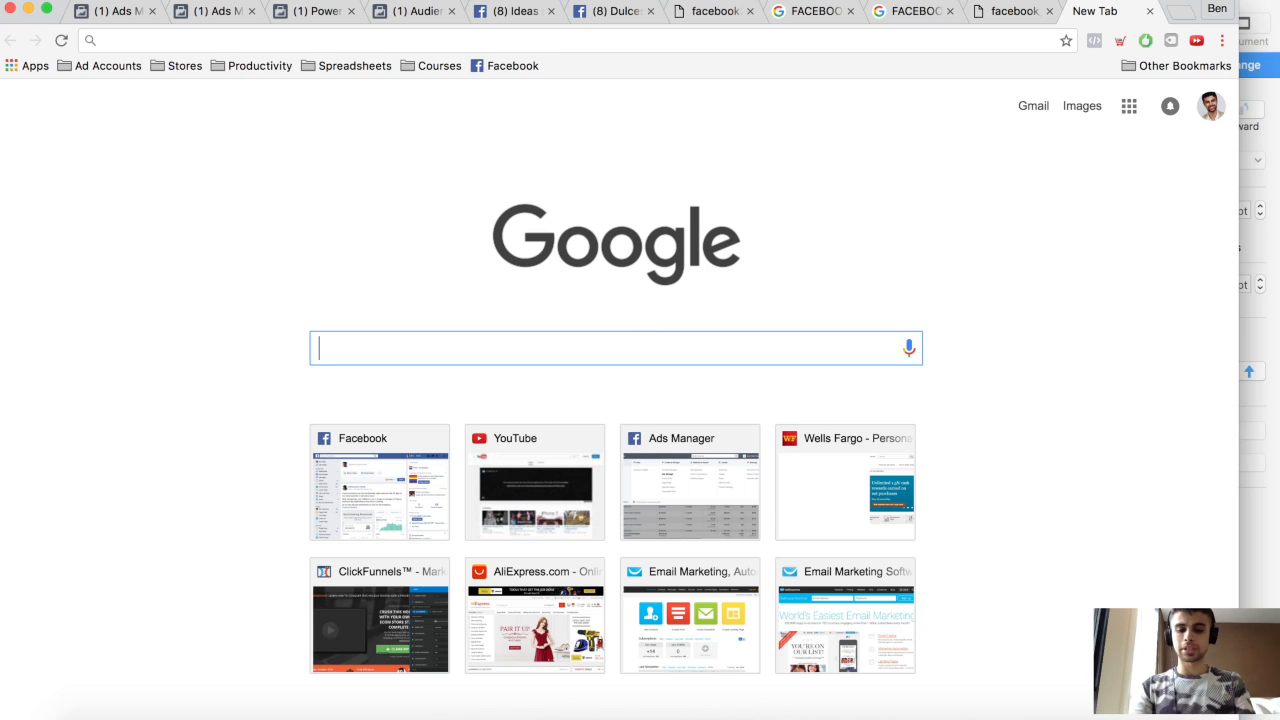
text(BA)
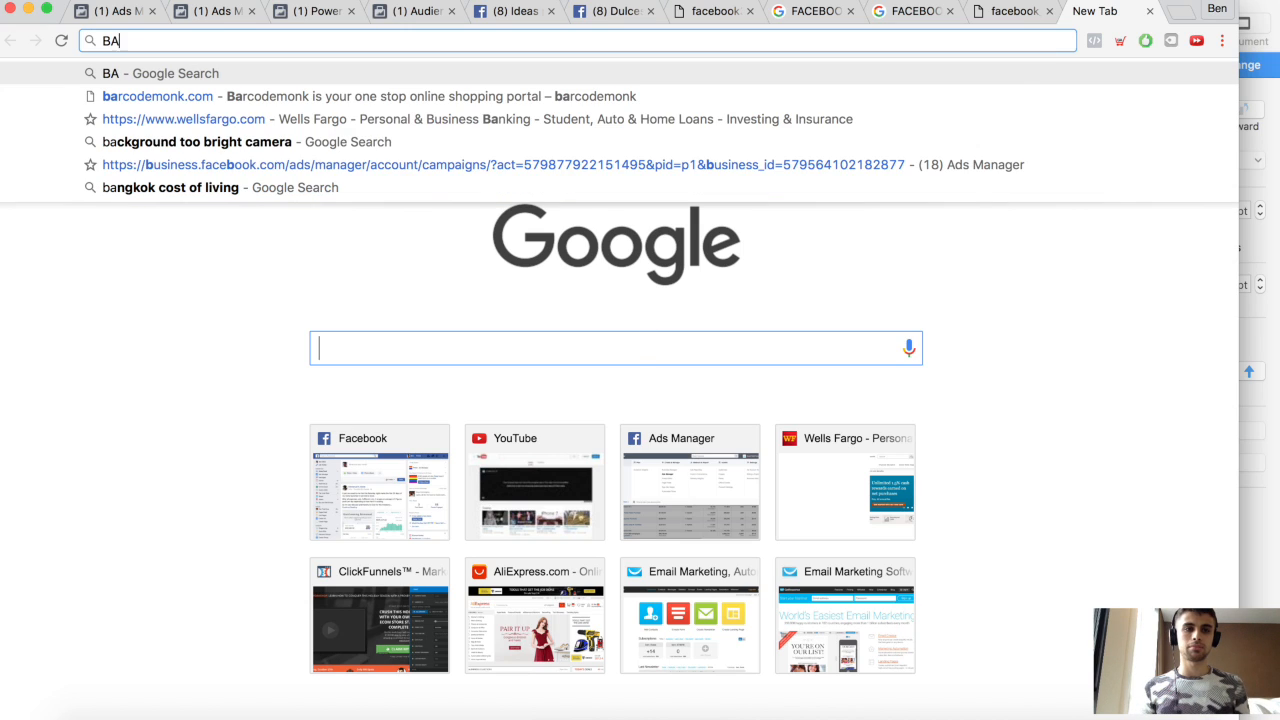
text(BY MAGAZINE)
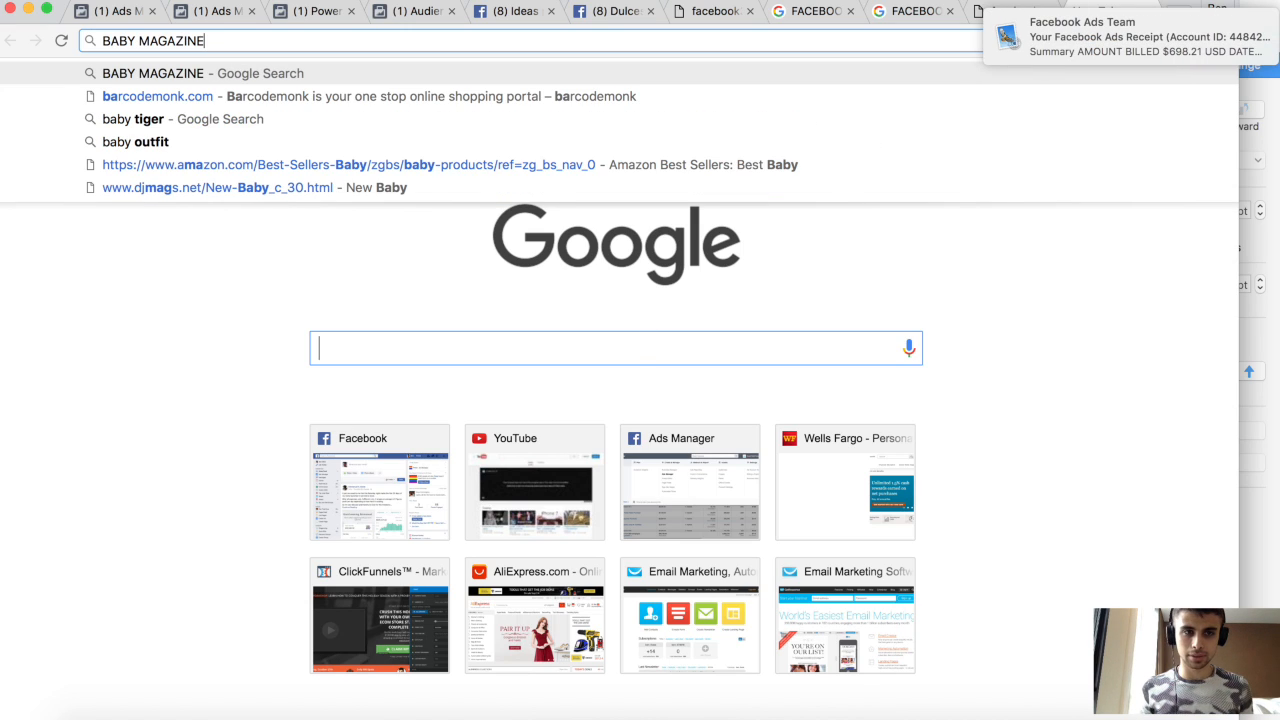
key(Return)
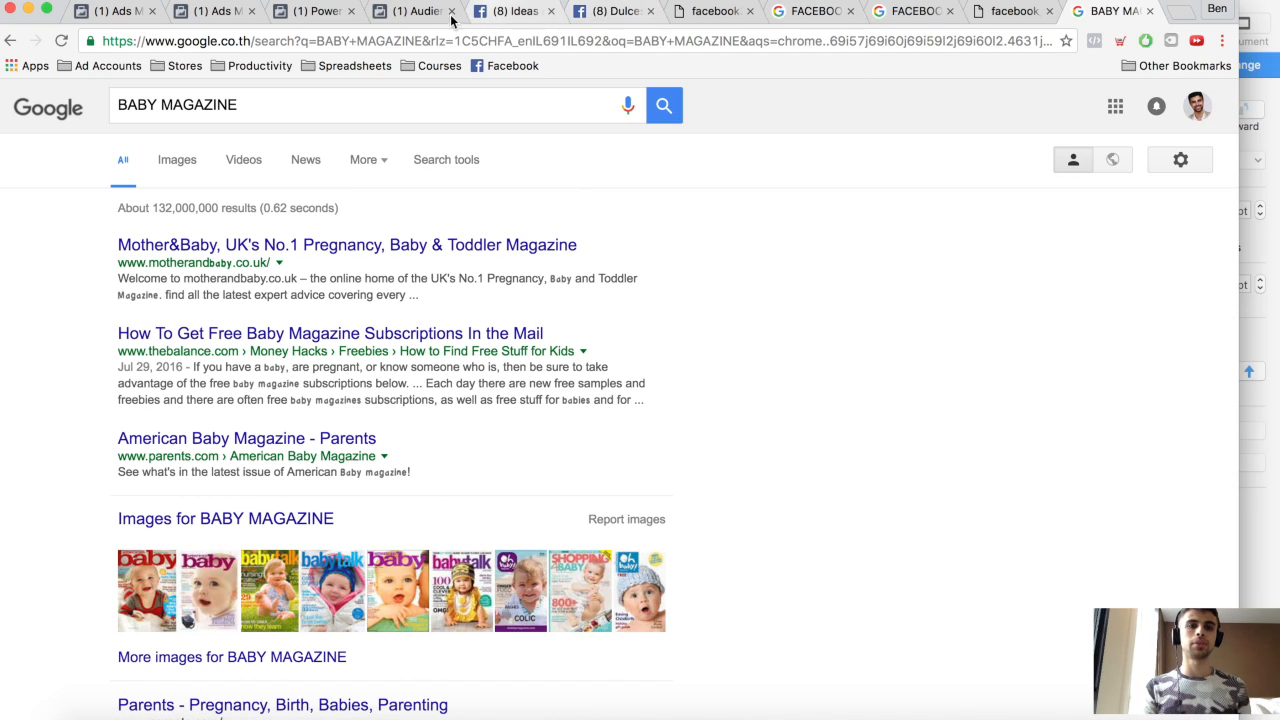
- Return to Audience Insights and replace the Baby shower interest with Mother and Baby Indonesia
click(415, 12)
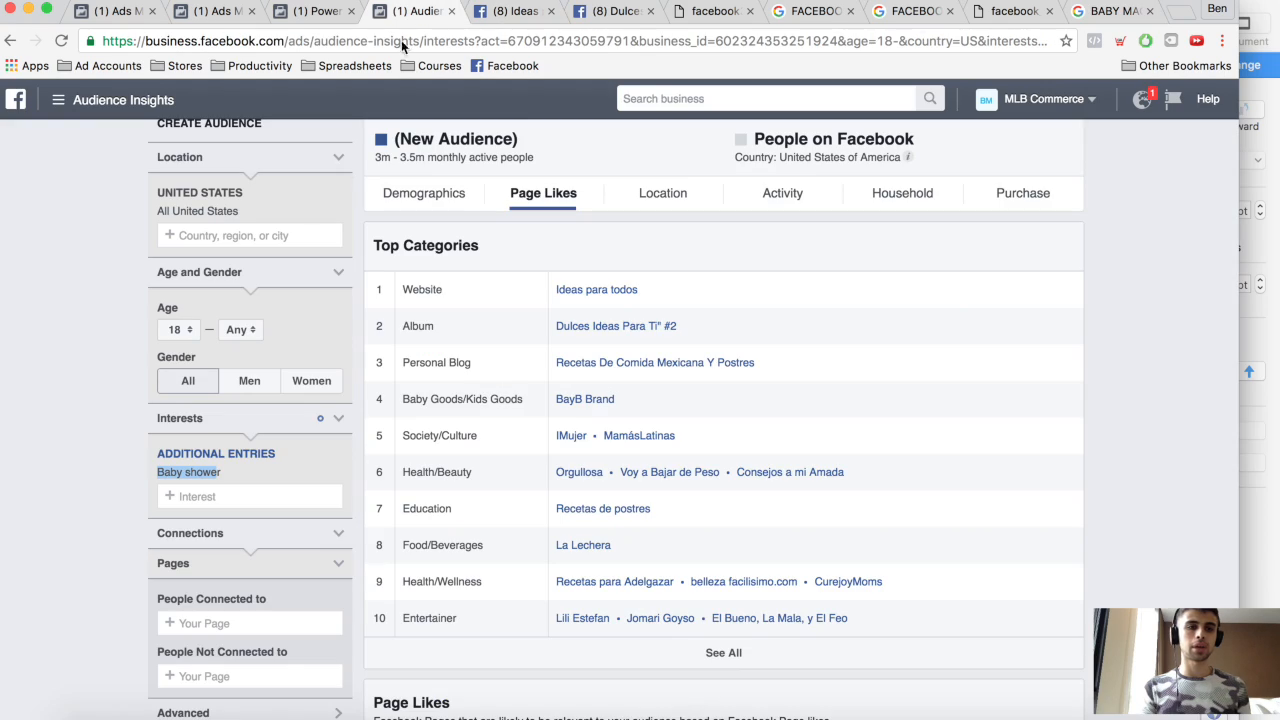
click(333, 473)
click(269, 458)
text(MOTHER&BABY)
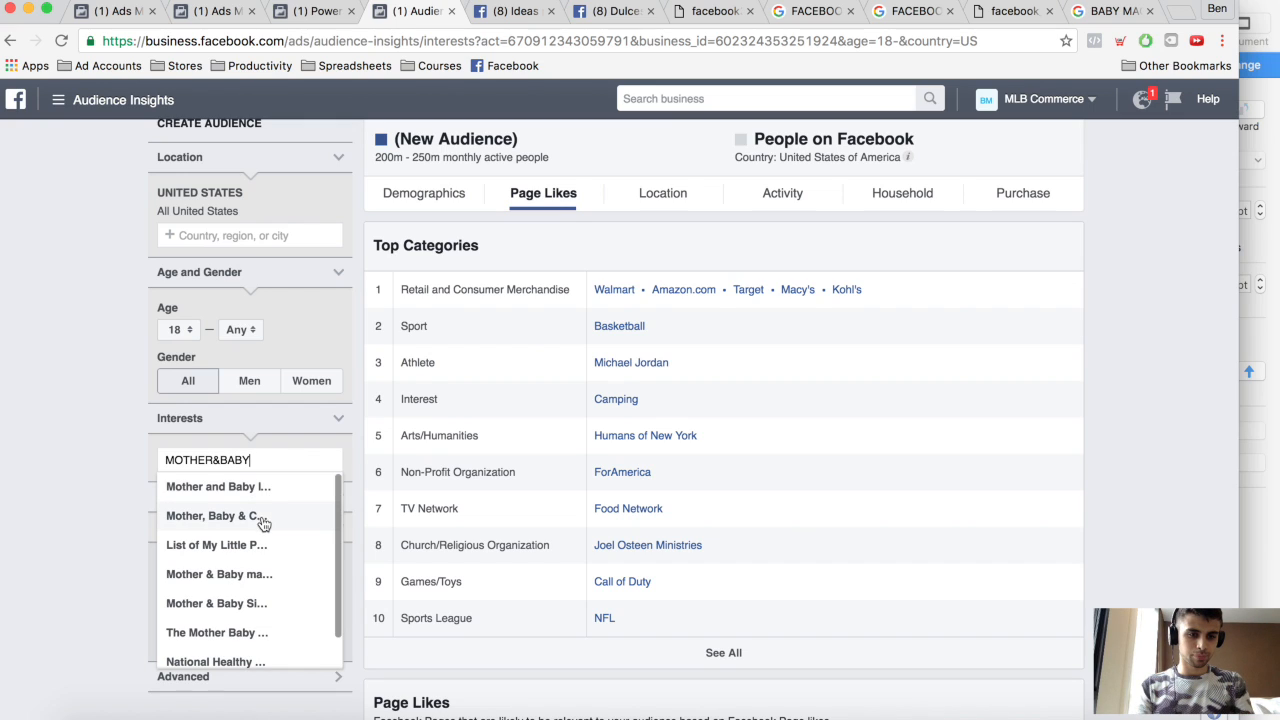
click(266, 489)
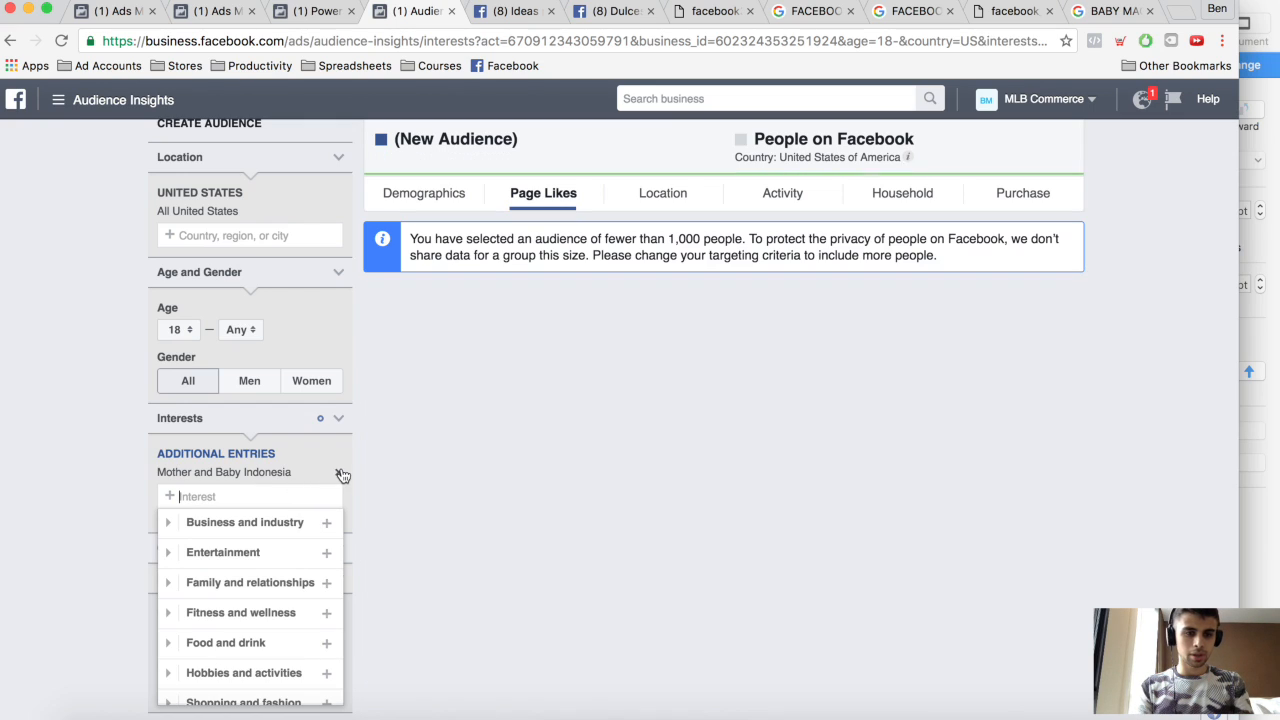
- Remove the Mother and Baby Indonesia interest and search the interests for "MOTHER AND BABY"
click(338, 472)
text(M)
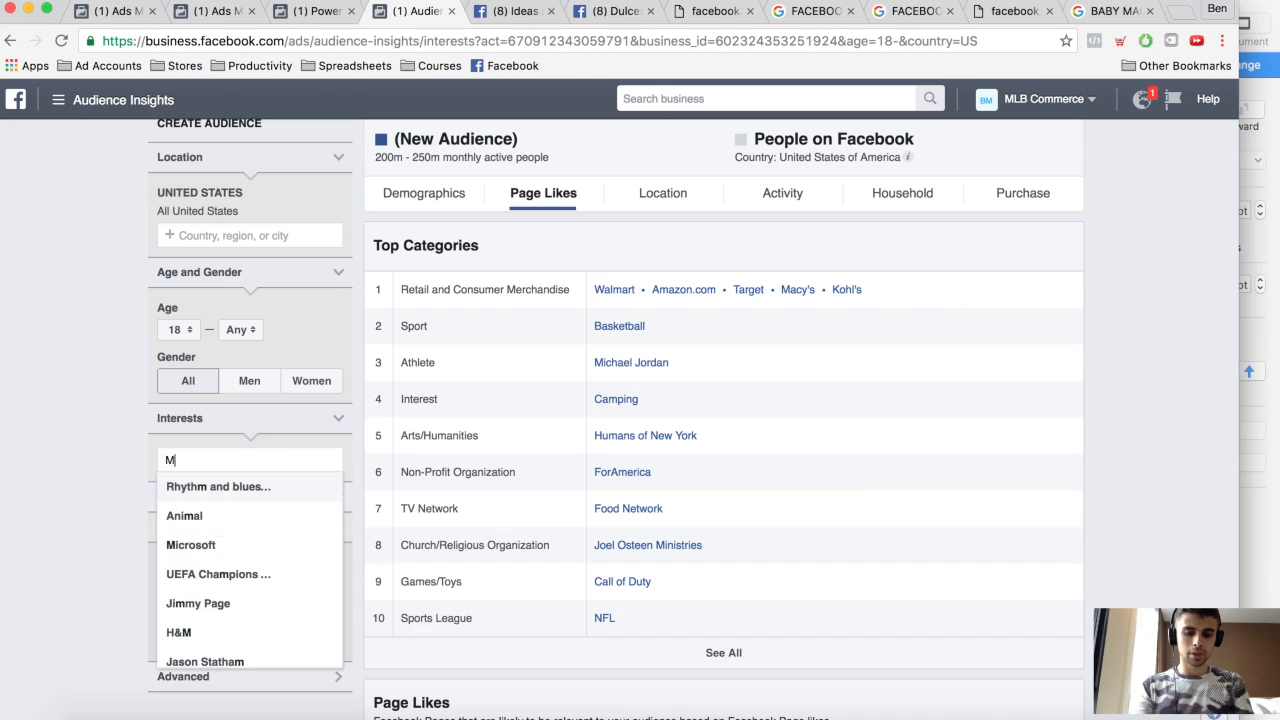
text(OTHER AND BAB)
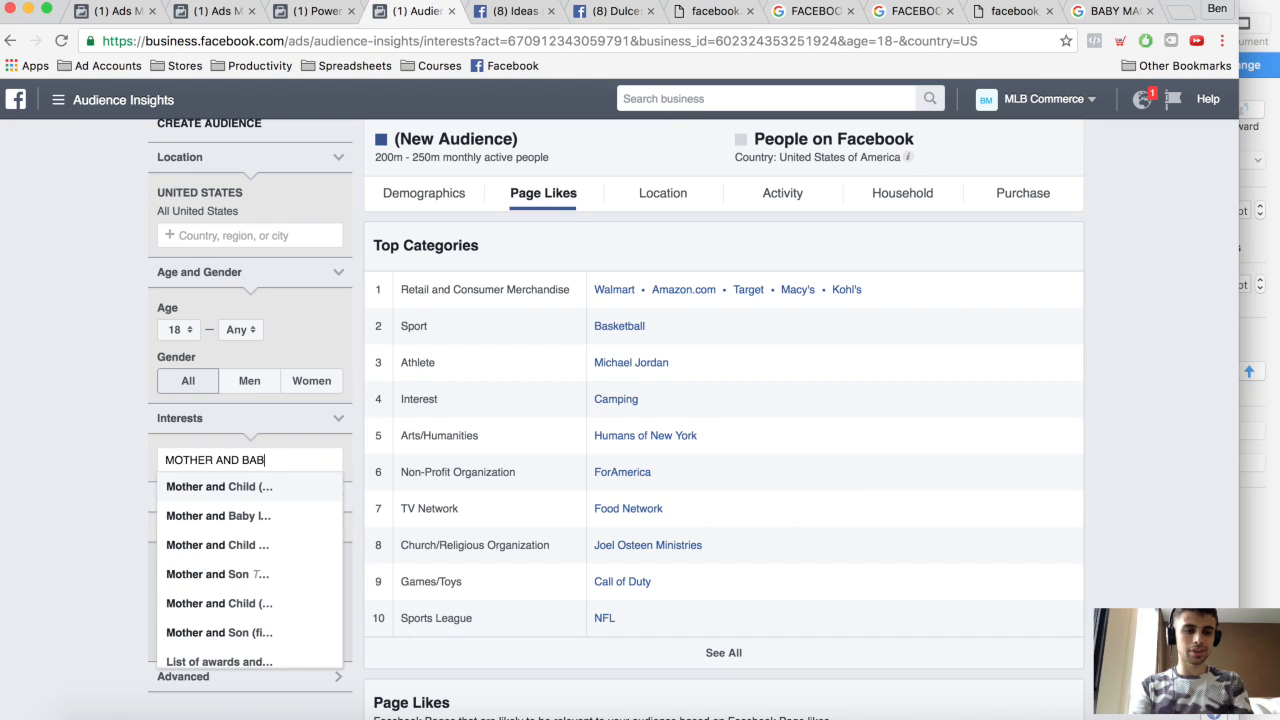
text(Y)
scroll(261, 535, down, 1)
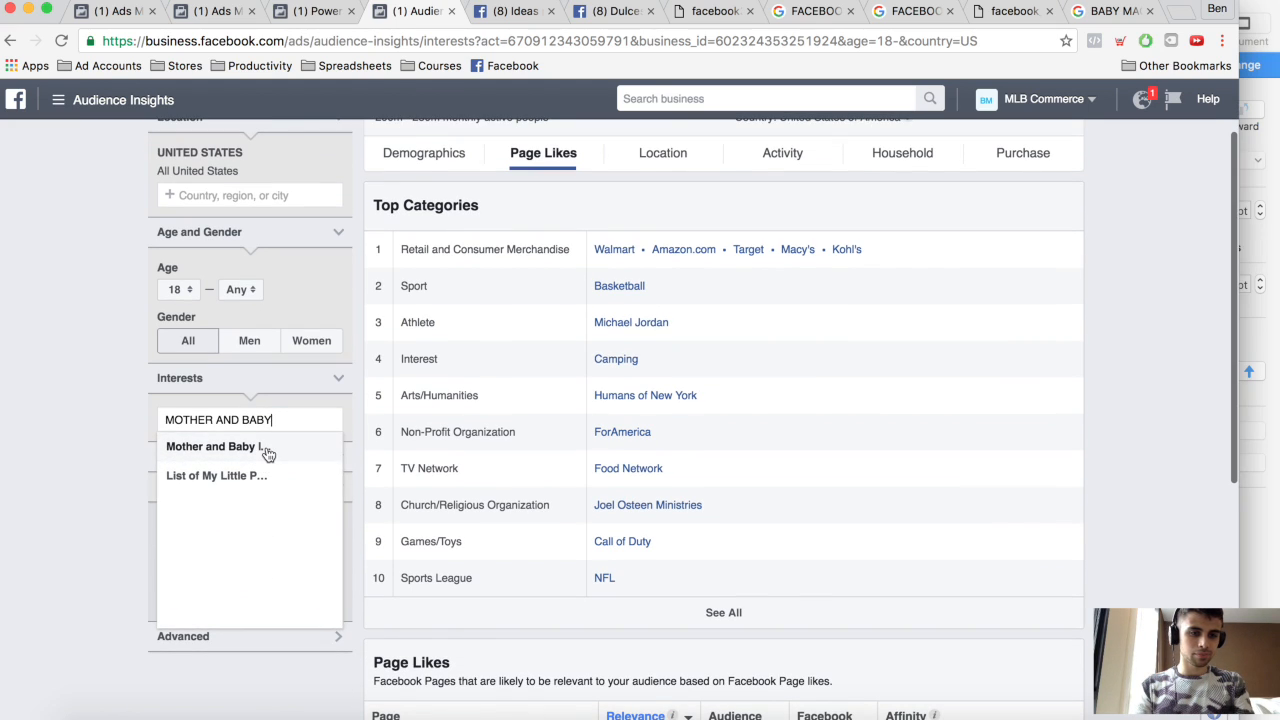
- Search the interests for "MOTHER&BABY" instead and add Mother & Baby magazine (Australia)
key(super+a)
text(MOTHER)
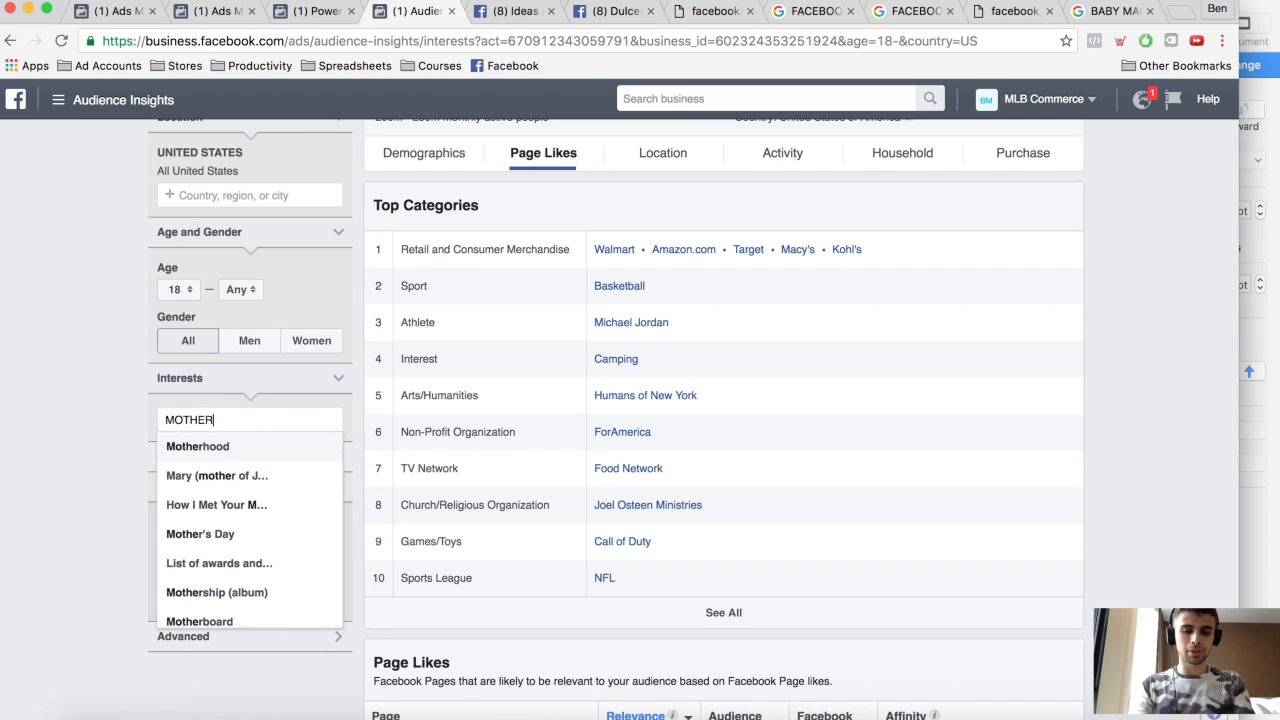
text(&BABY)
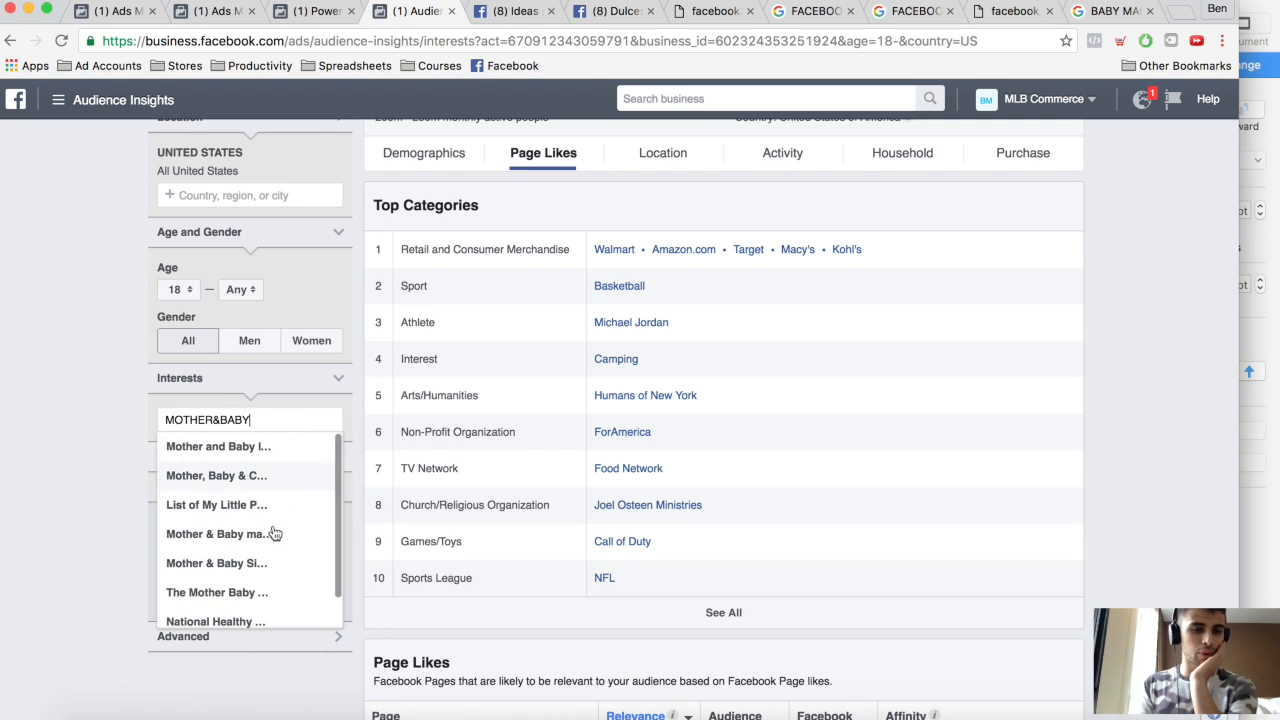
click(262, 538)
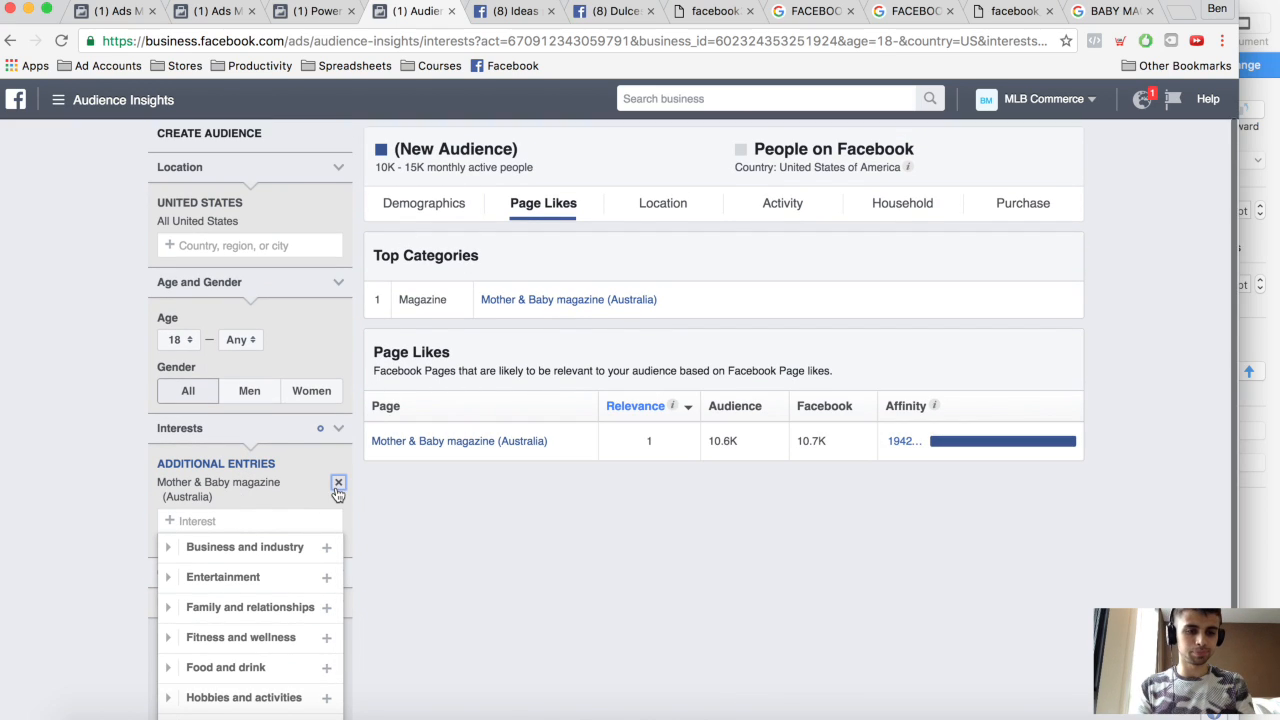
- Remove the Mother & Baby magazine (Australia) interest and search the interests for "MOTHER & BABY"
click(338, 484)
click(289, 472)
text(MOTHER & BABY)
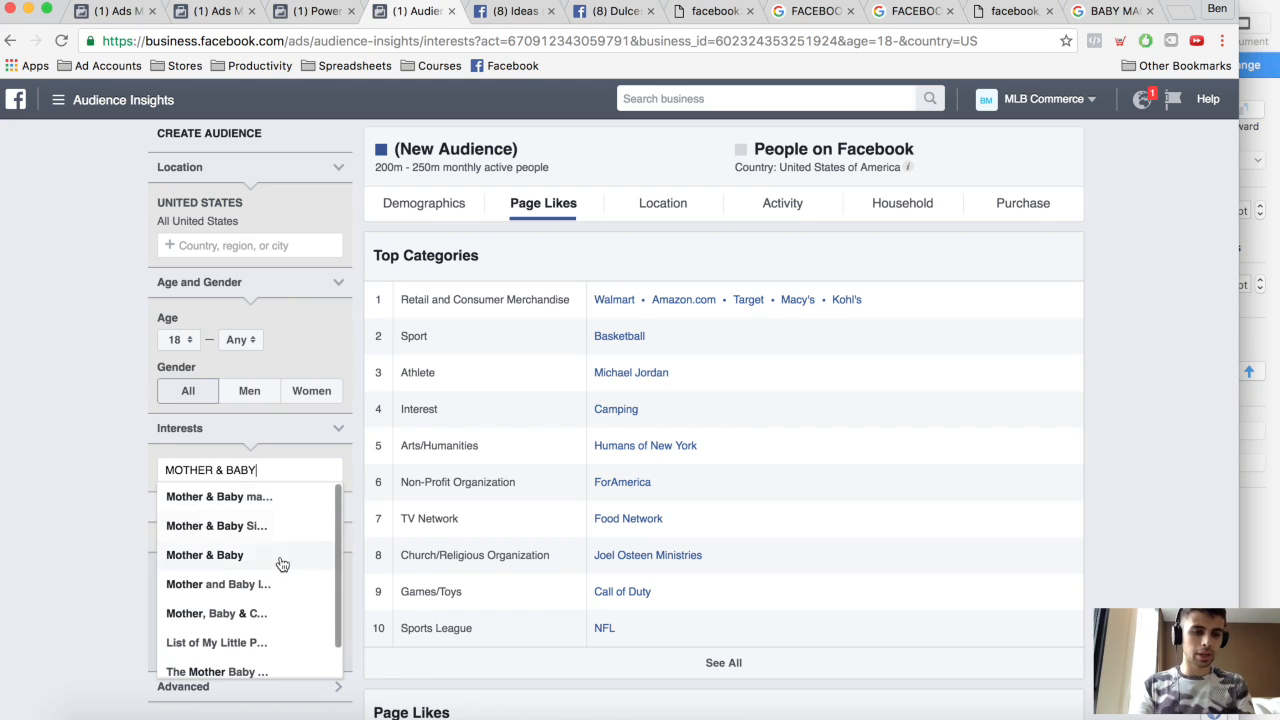
scroll(278, 567, down, 1)
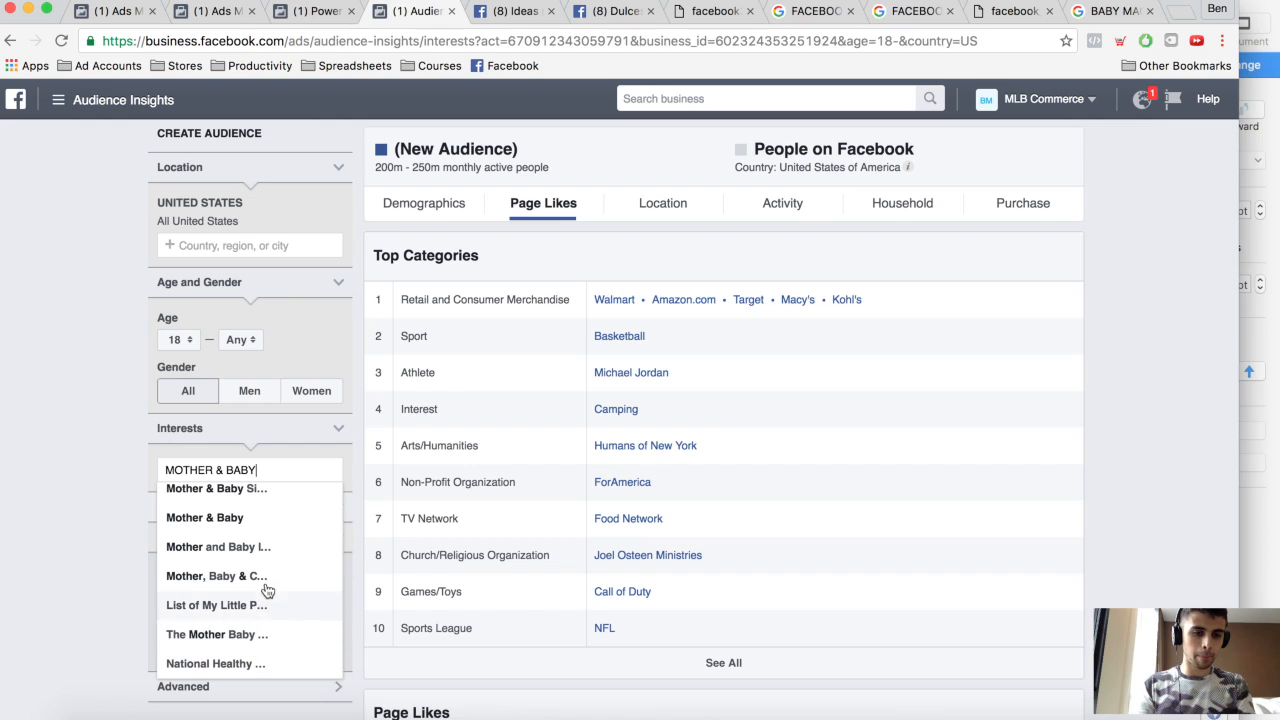
scroll(263, 528, up, 1)
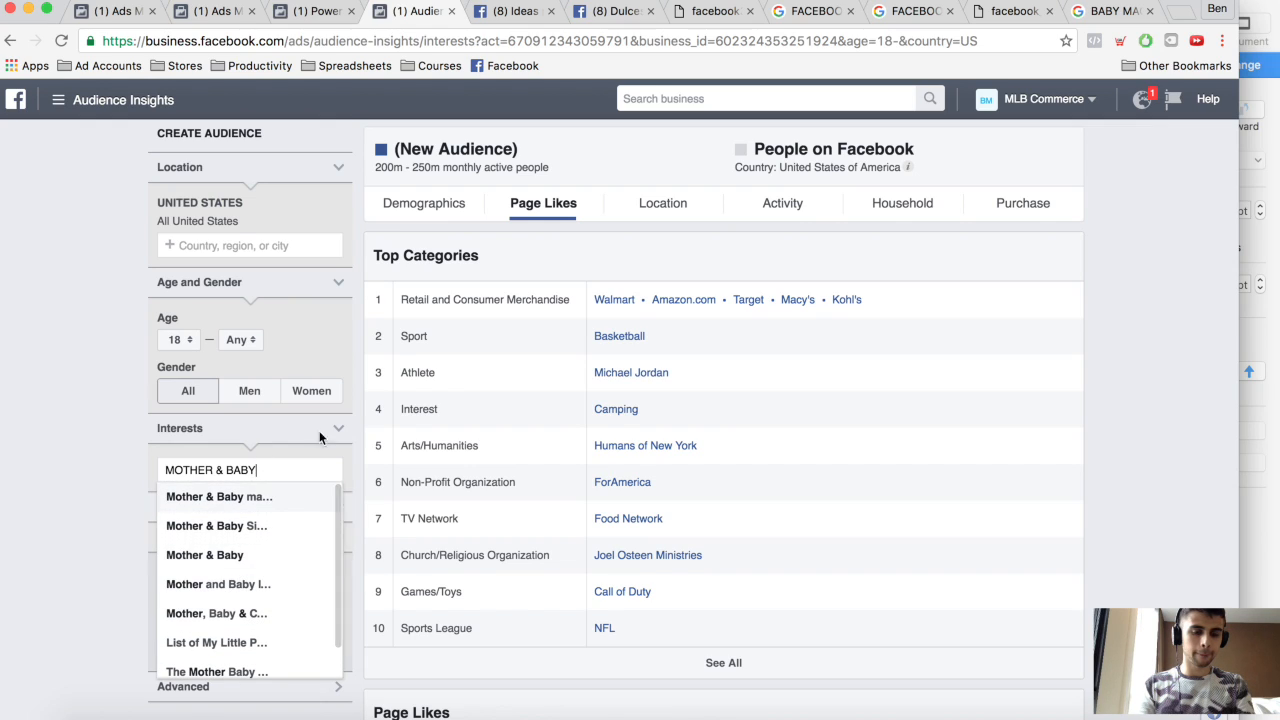
- Check the Google results for BABY MAGAZINE, then search the Audience Insights interests for "BABYTALK" and add Babytalk (magazine)
click(1108, 11)
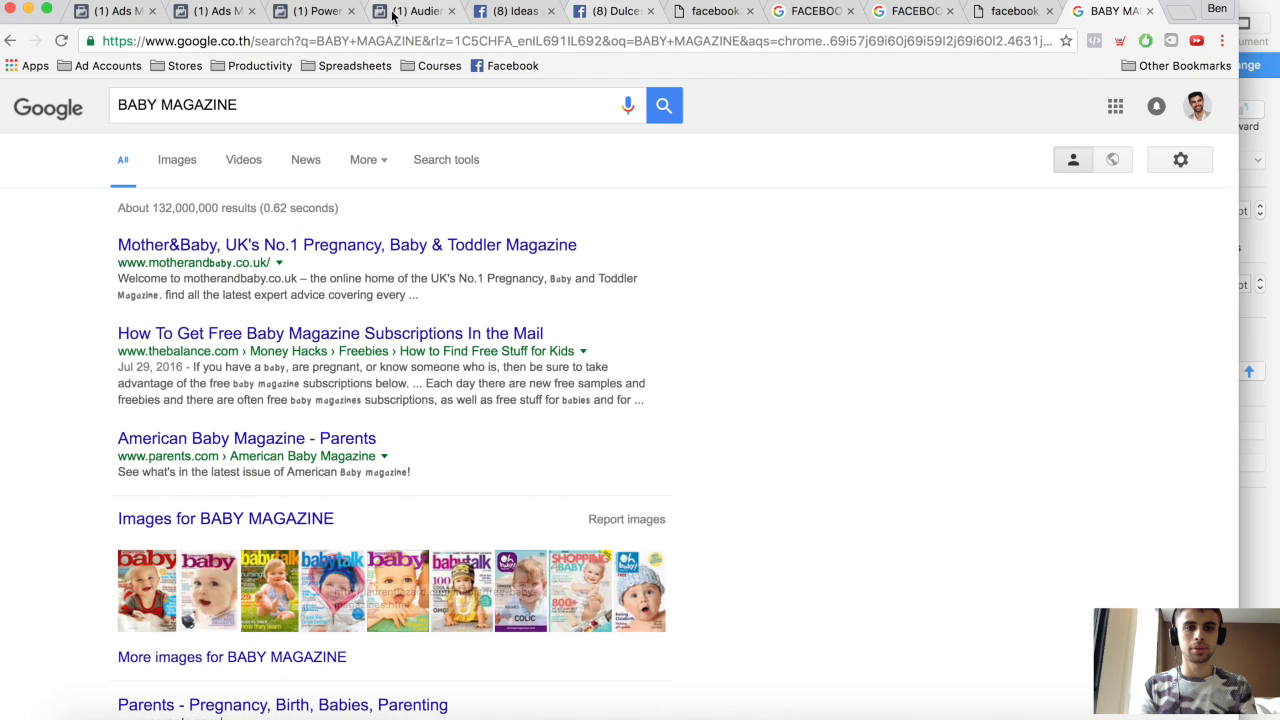
click(425, 11)
key(ctrl+a)
text(B)
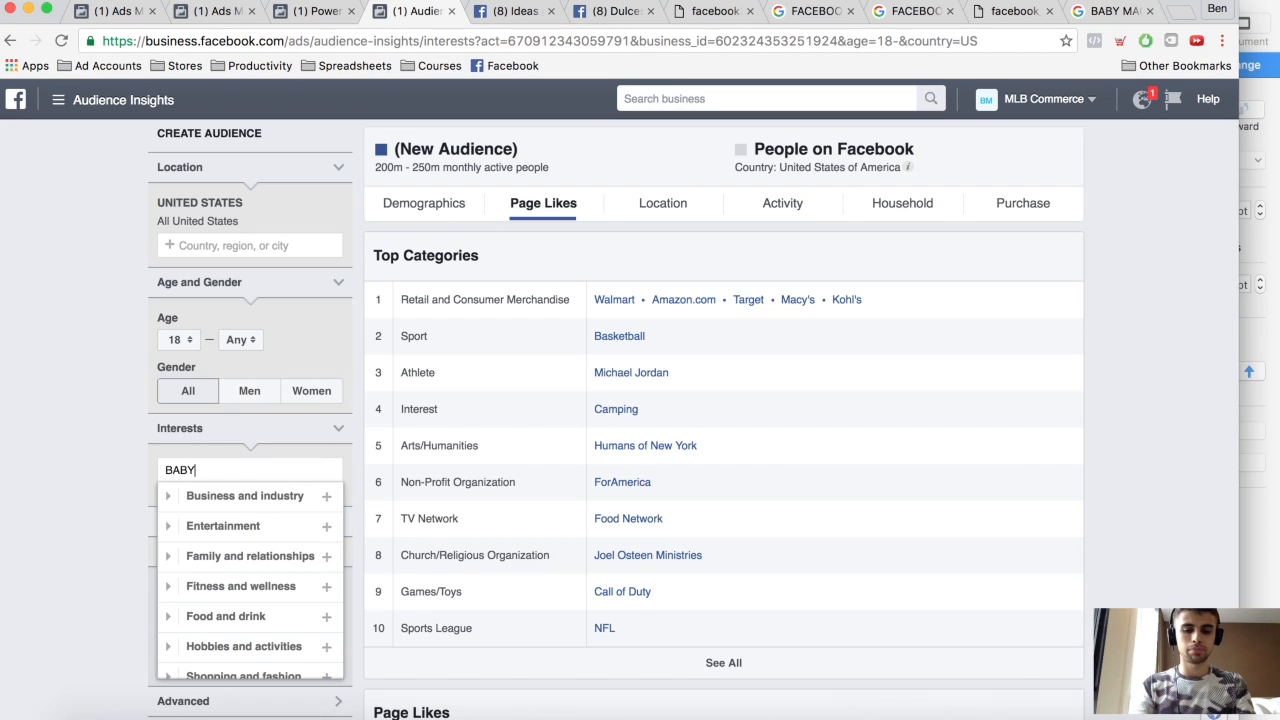
text(ABYTALK)
key(ctrl+a)
text(B)
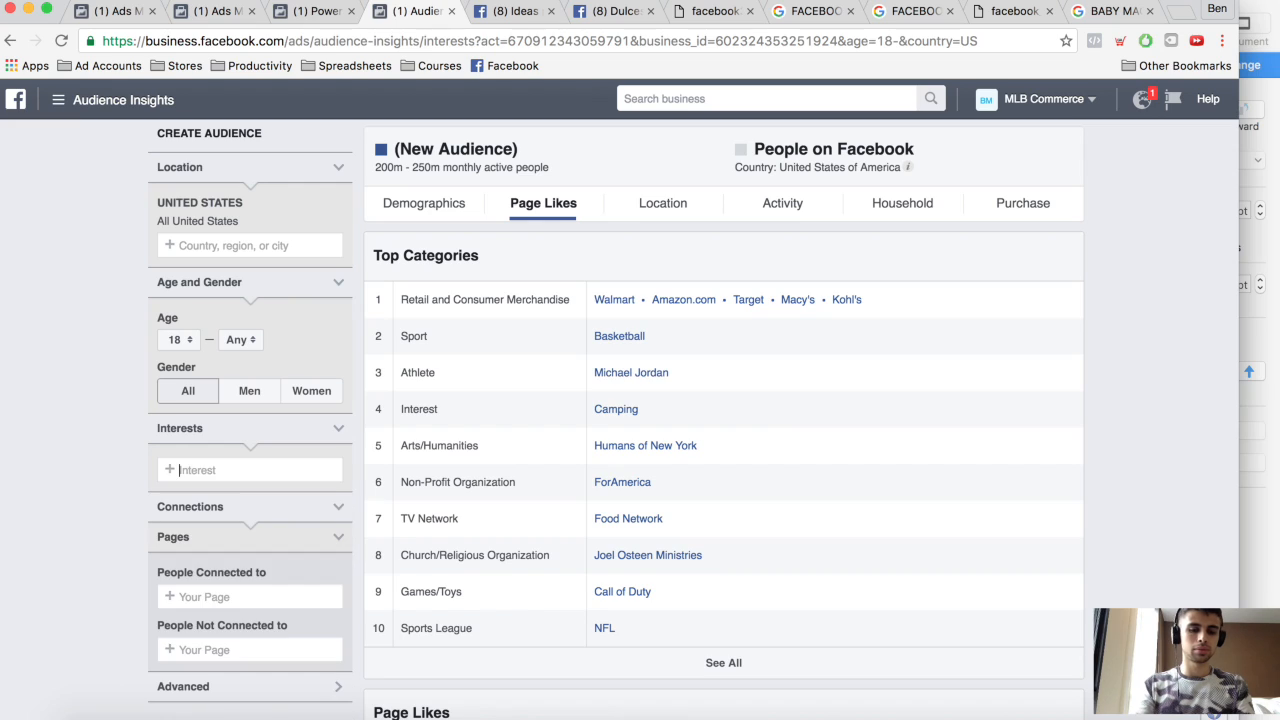
text(ABYTALK)
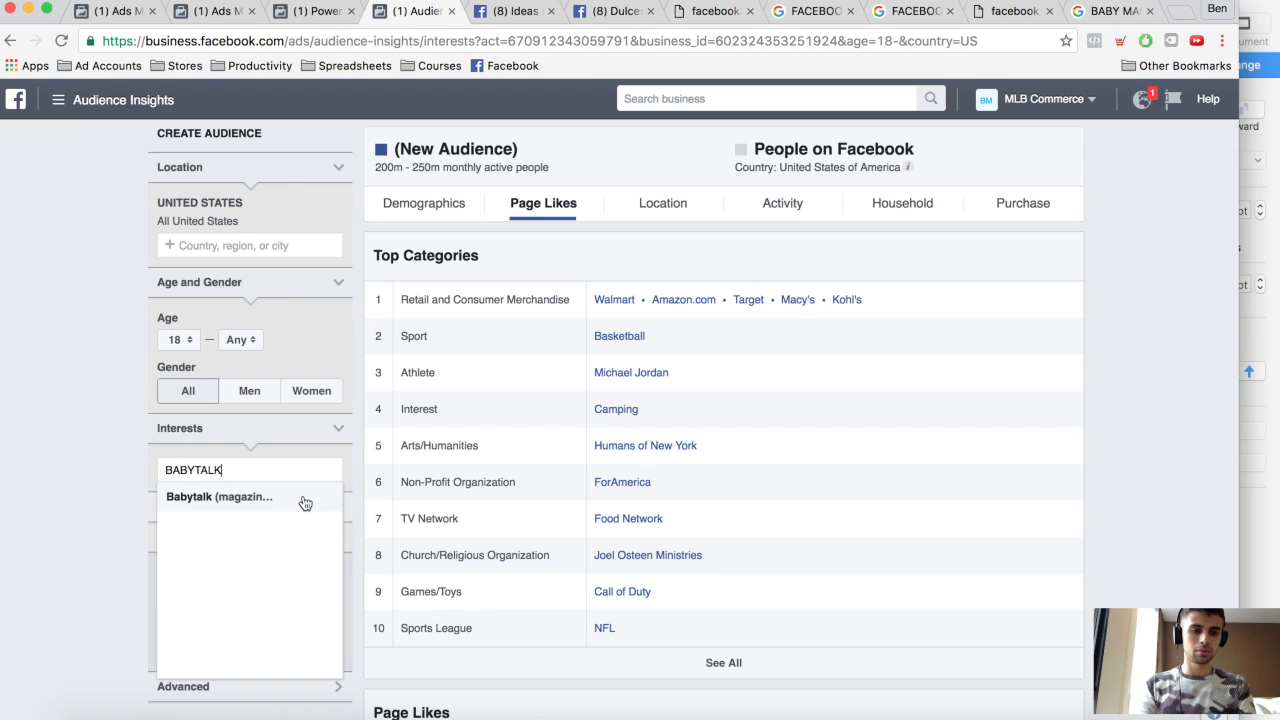
click(272, 497)
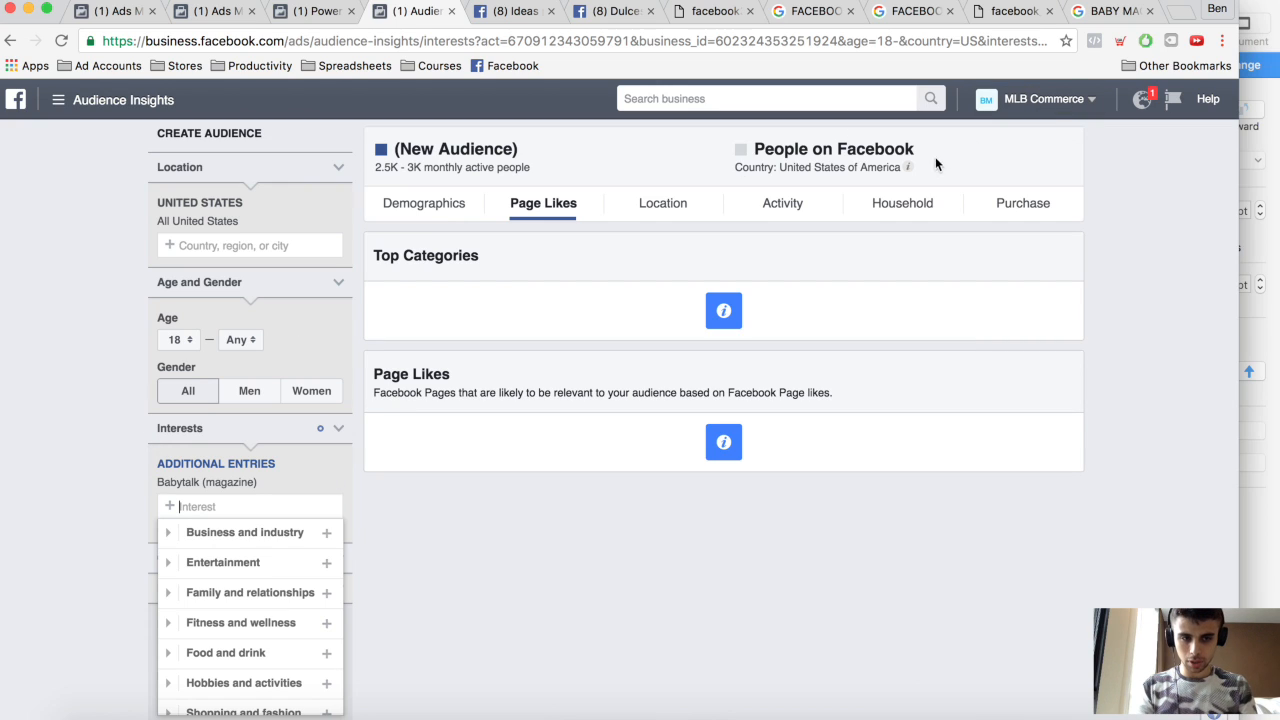
- Look further through the Google baby magazine results, then replace the Babytalk interest in Audience Insights with Pregnancy & Birth (magazine)
click(1108, 11)
scroll(544, 549, down, 5)
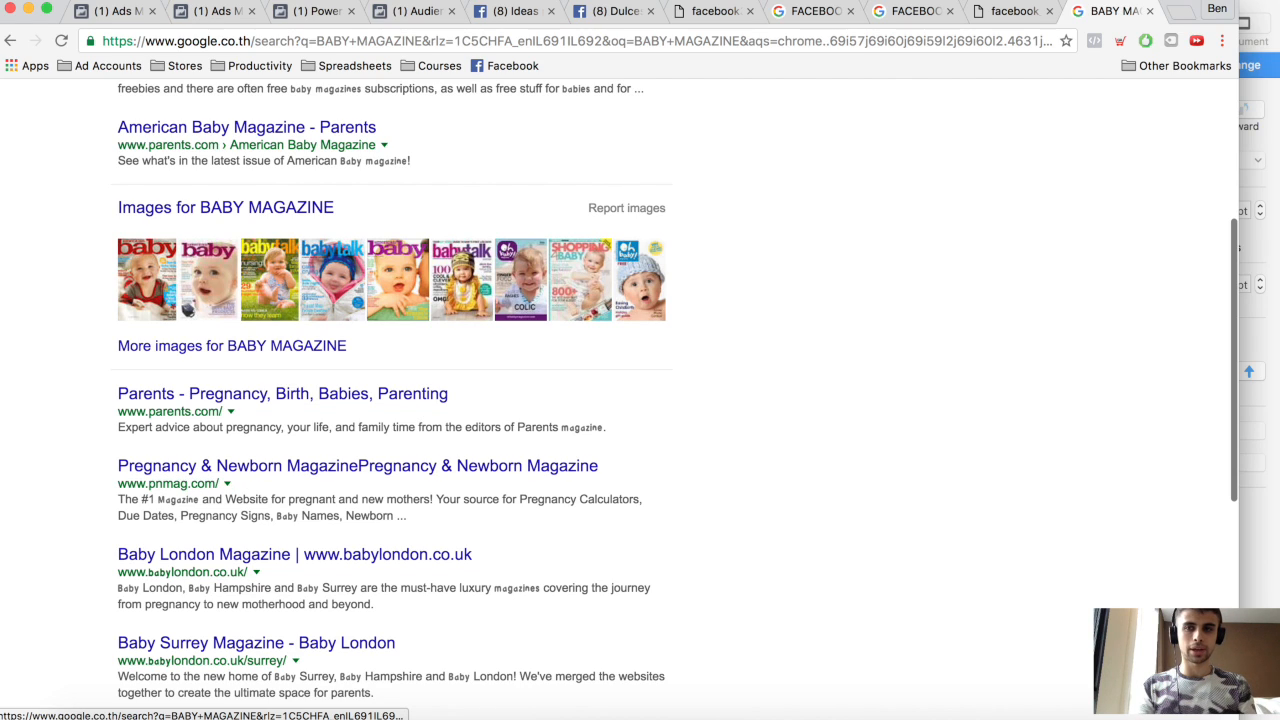
click(412, 12)
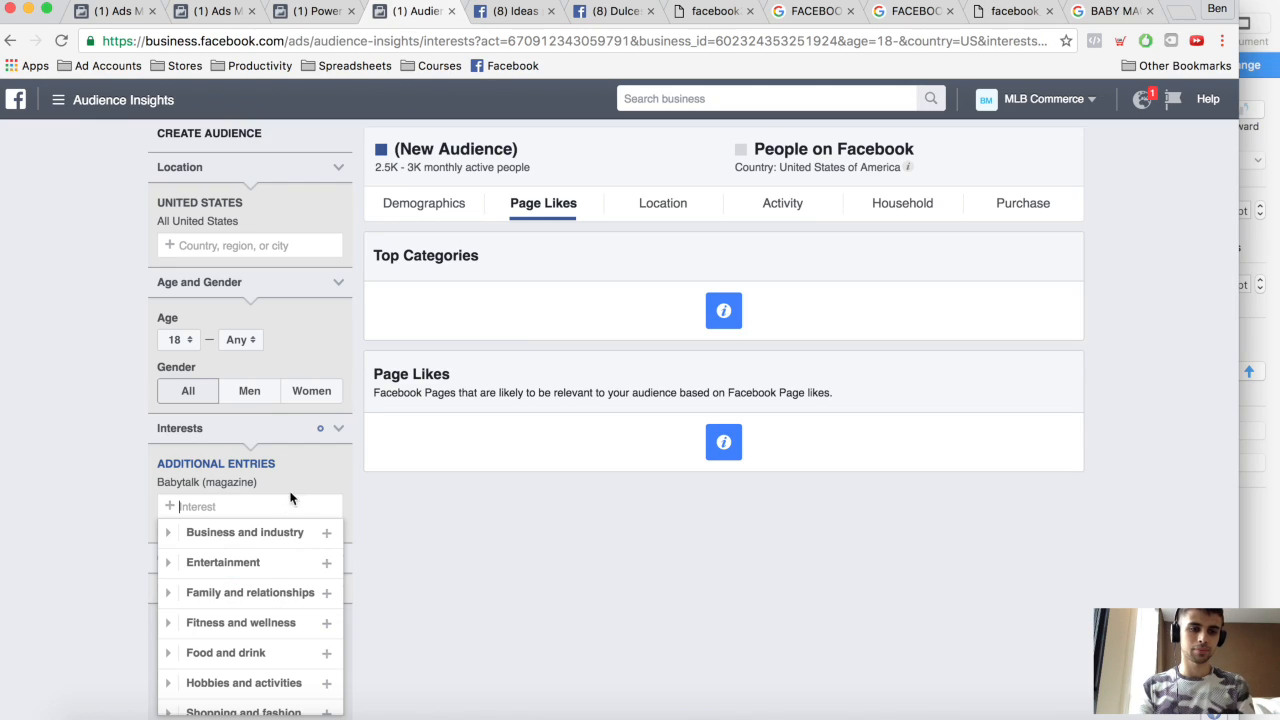
click(337, 482)
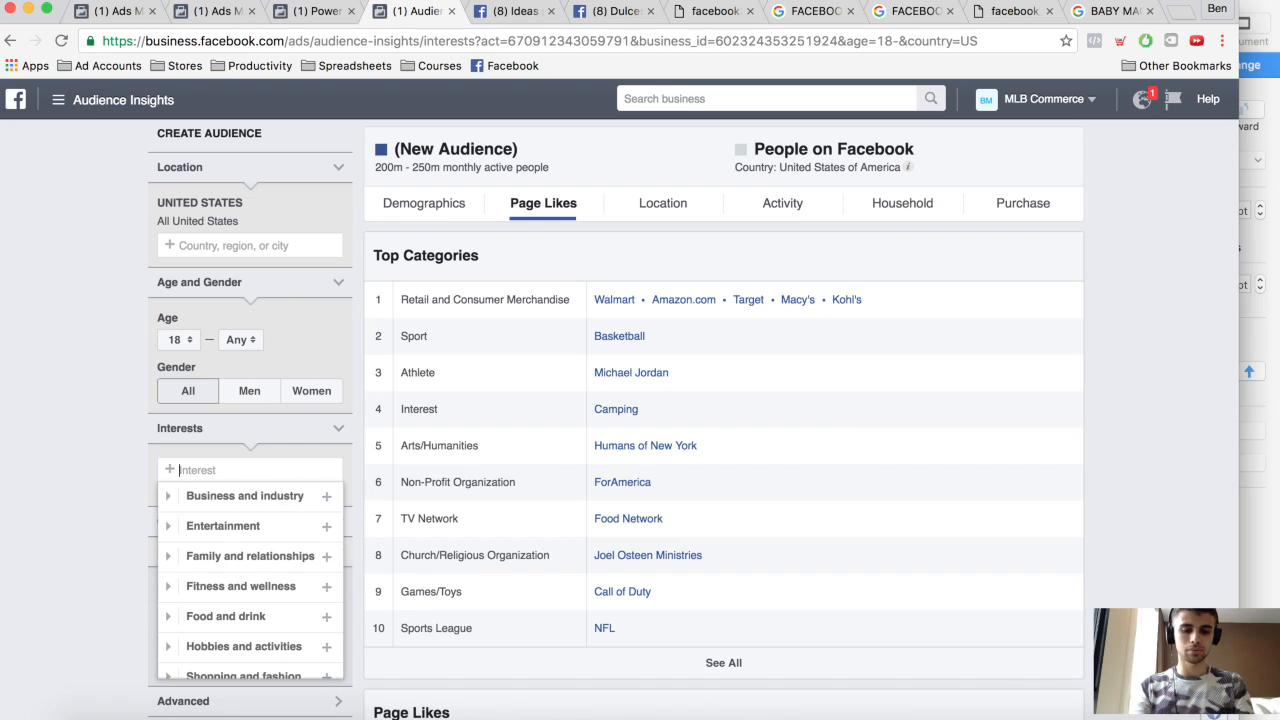
text(PR)
key(BackSpace)
text(NANC)
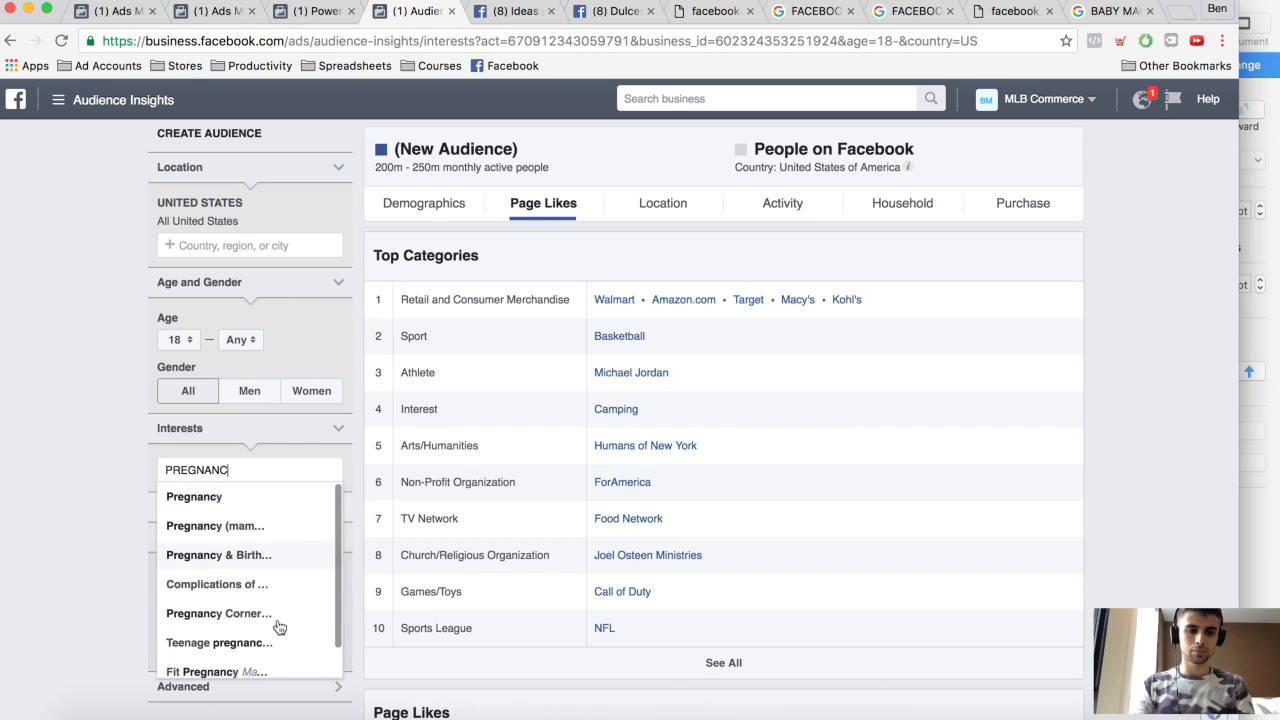
click(263, 566)
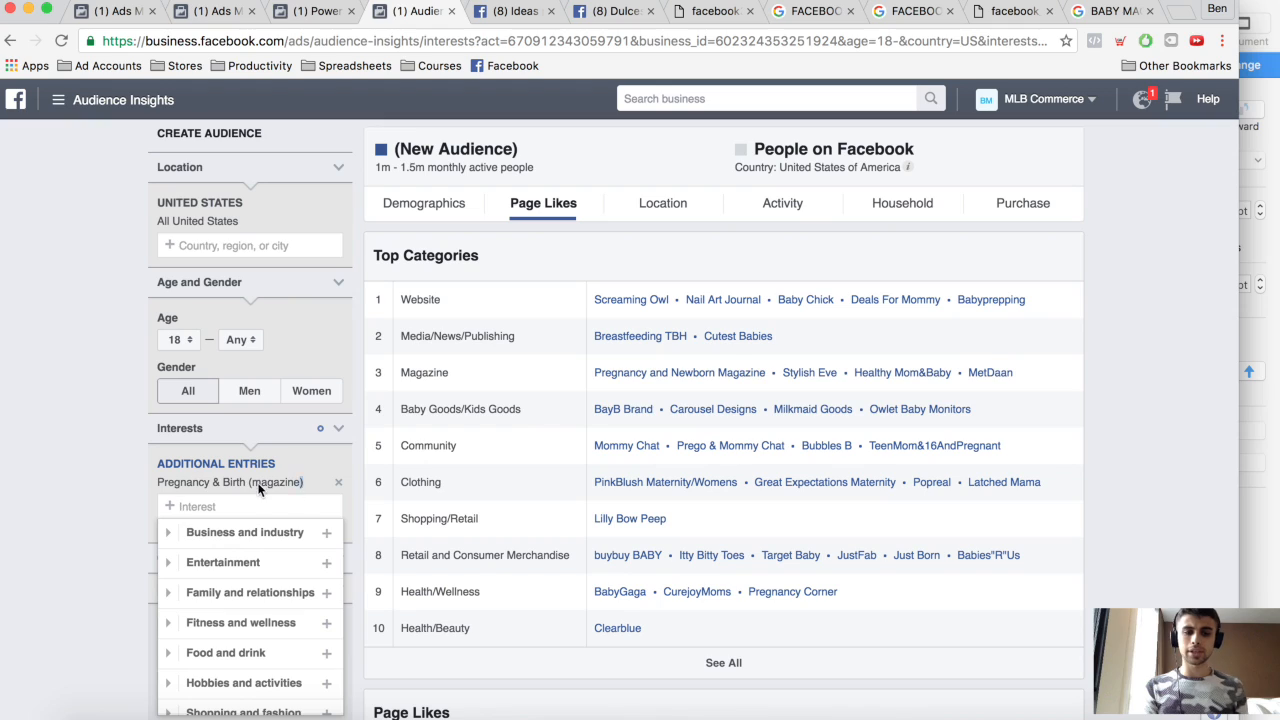
- Examine the top categories and page likes of the Pregnancy & Birth (magazine) audience
drag(282, 482, 165, 484)
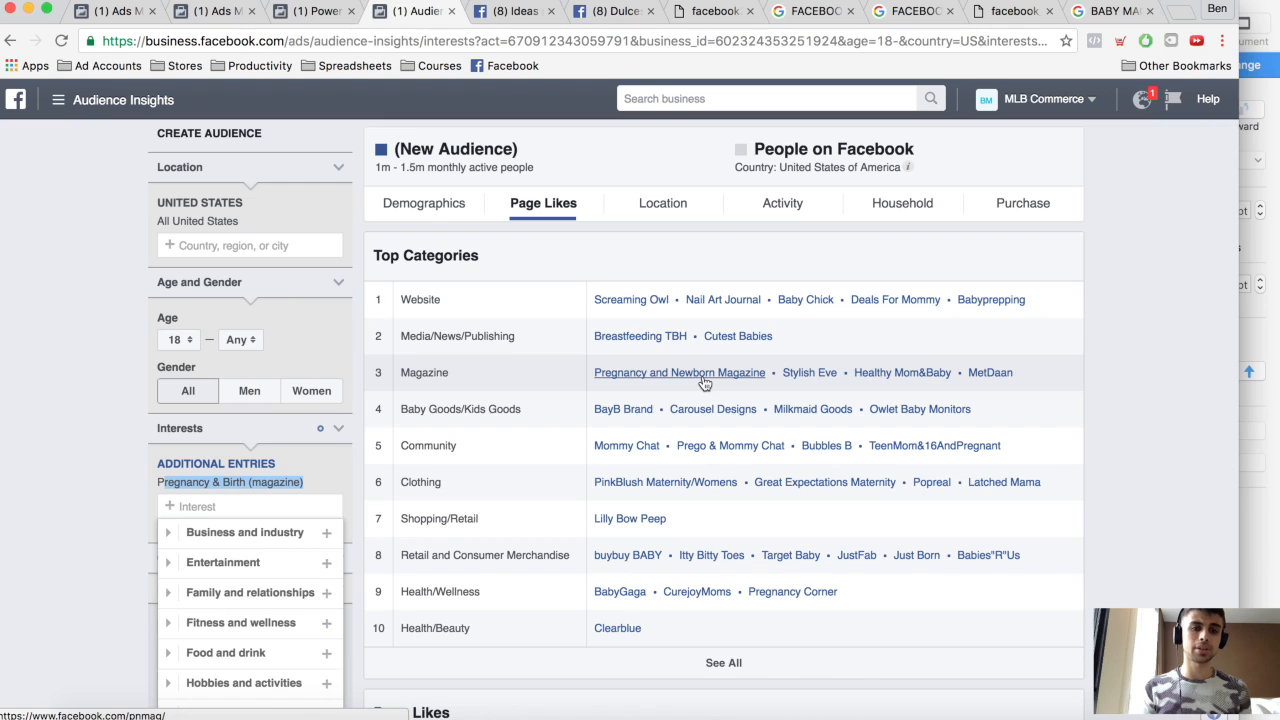
drag(300, 483, 208, 483)
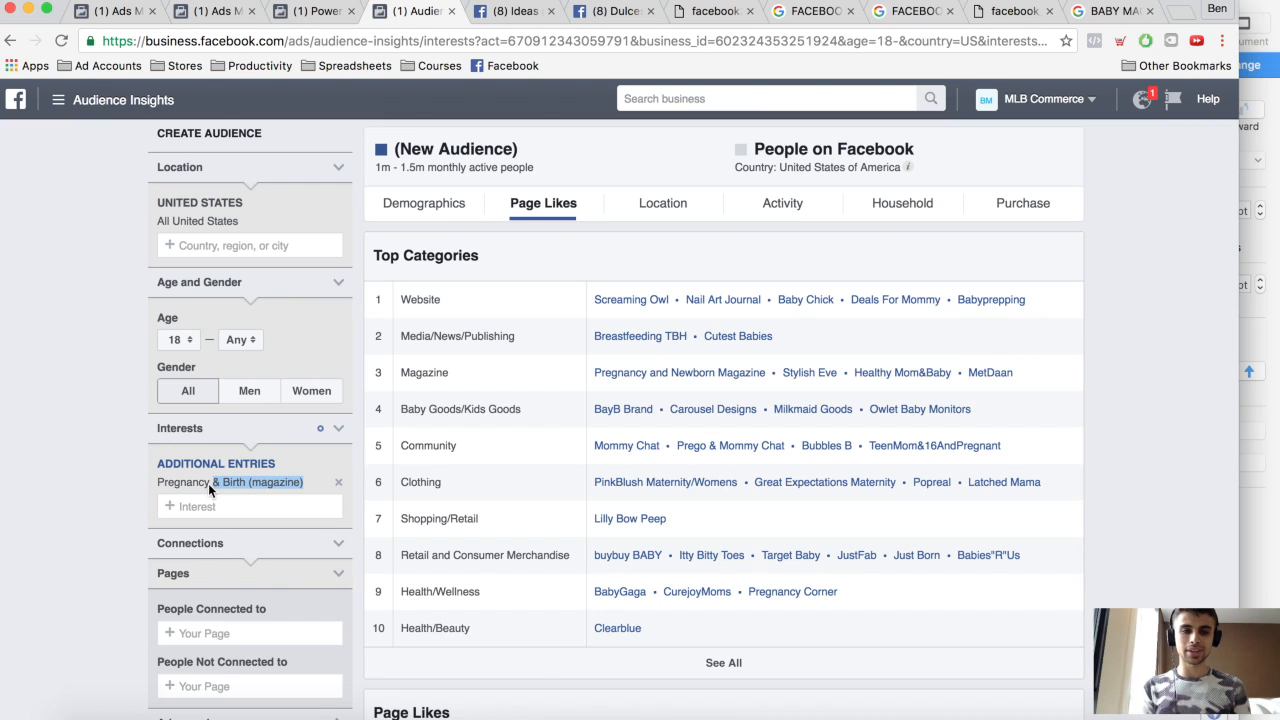
click(208, 483)
scroll(175, 470, down, 3)
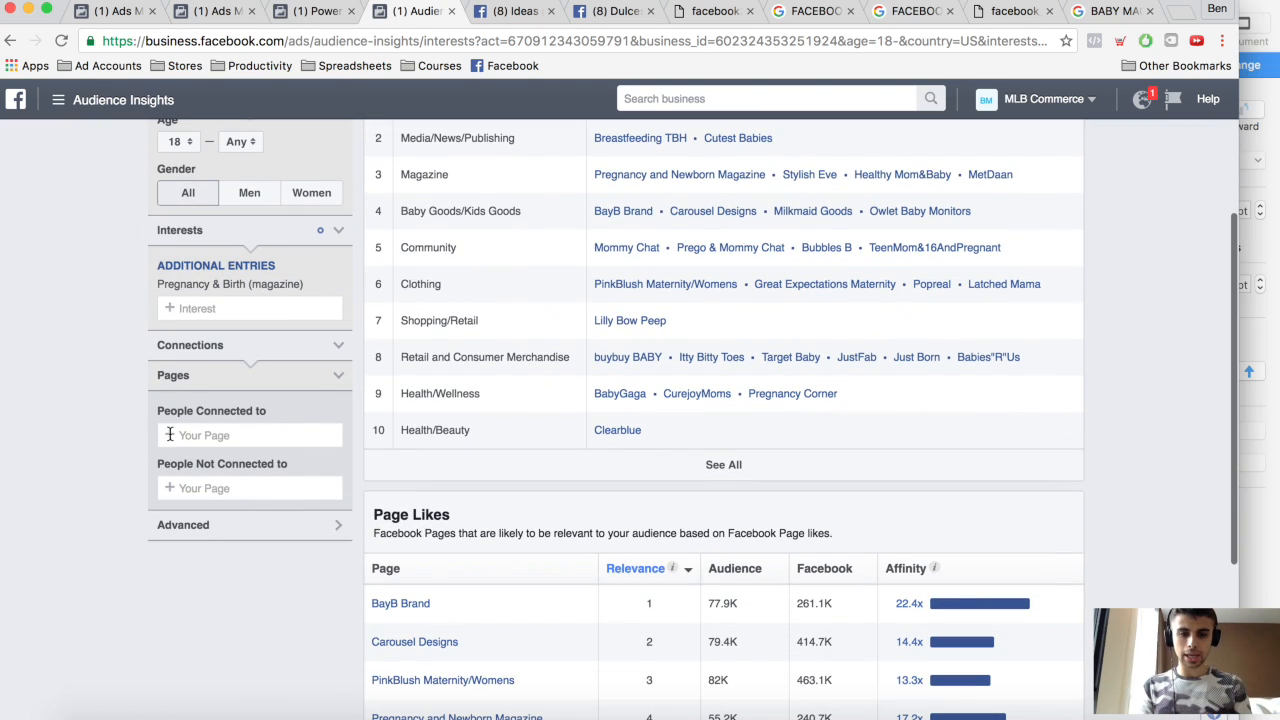
scroll(62, 381, down, 2)
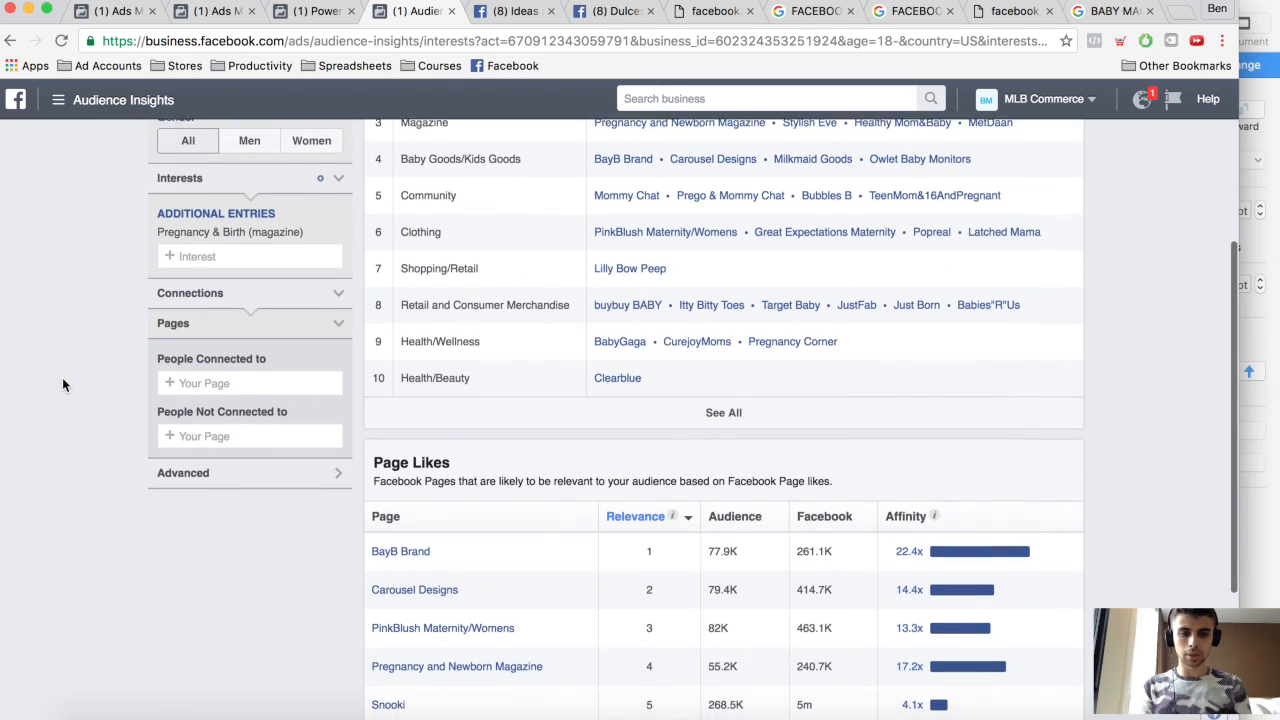
scroll(62, 380, up, 5)
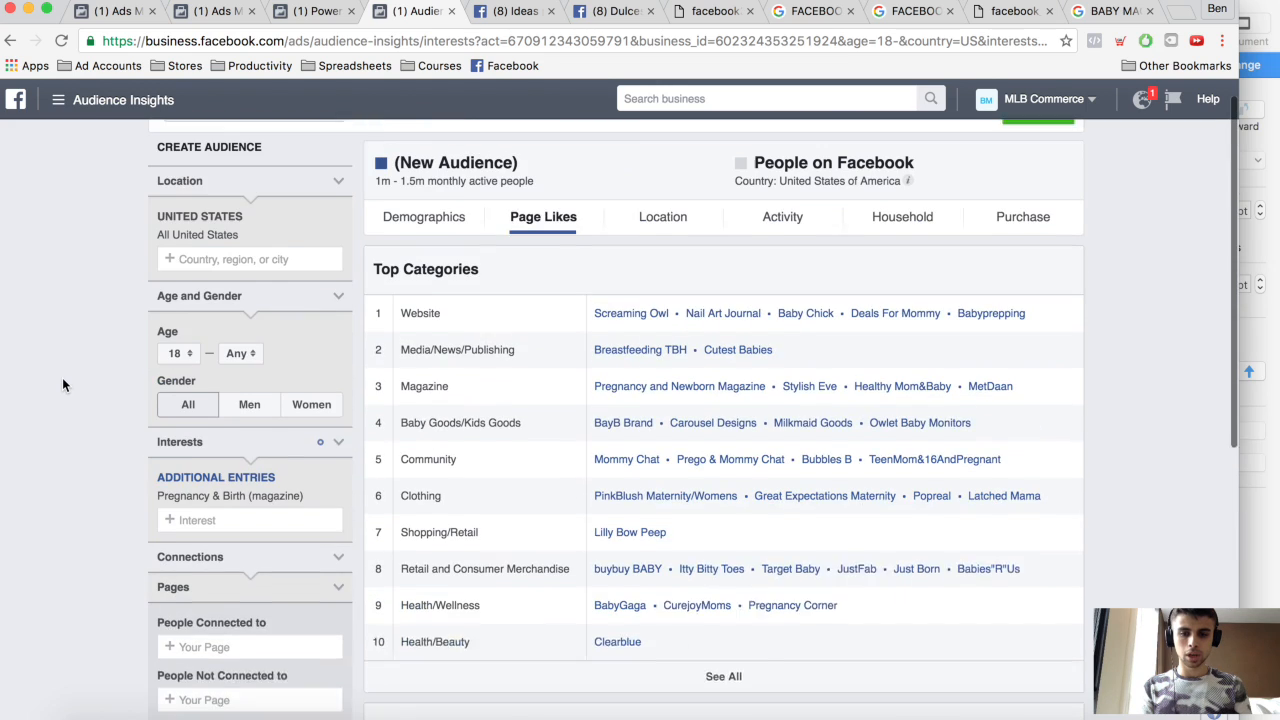
drag(301, 525, 139, 526)
triple_click(139, 526)
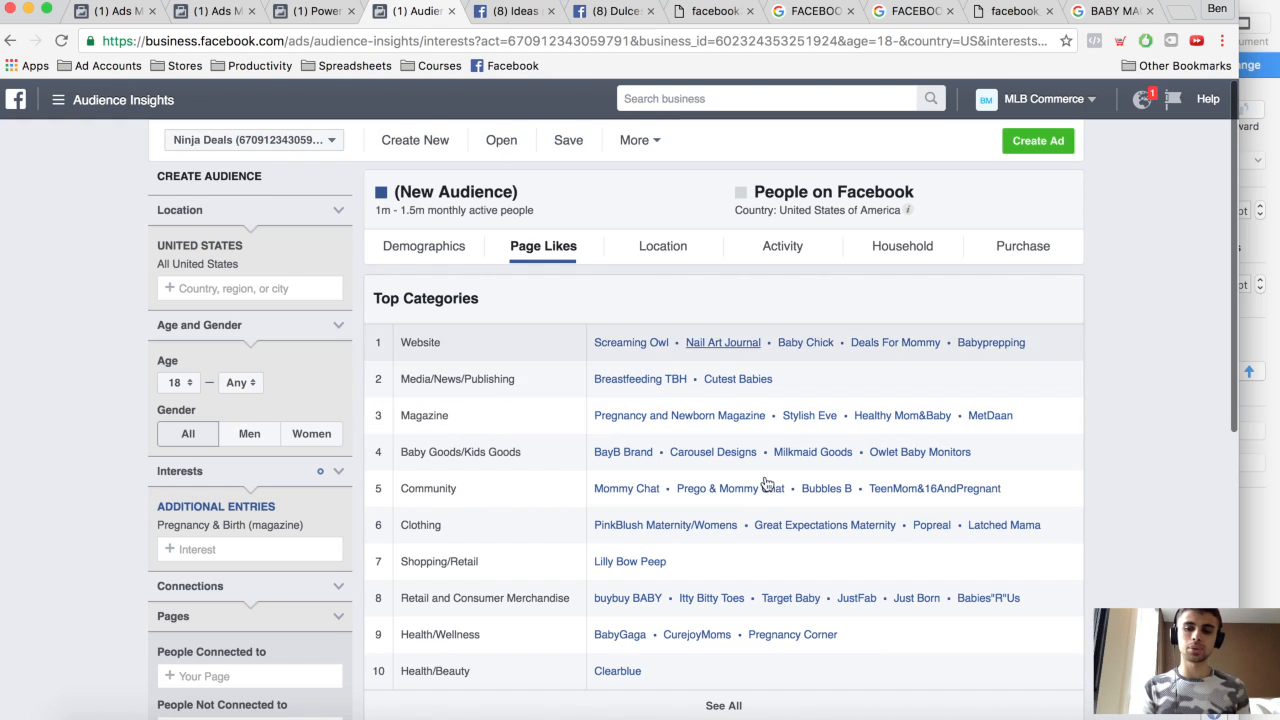
scroll(766, 490, down, 1)
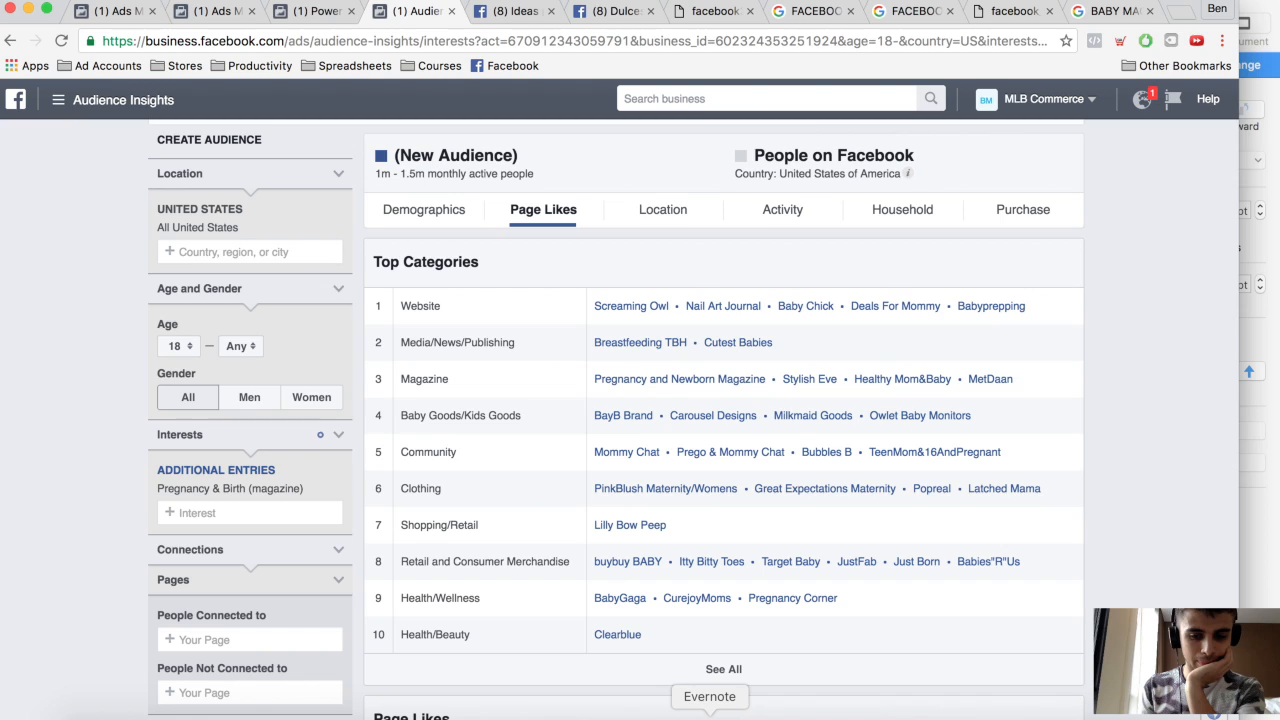
- Switch to Keynote, minimize the niche and product research presentation, and bring up the Facebook Ads Basics presentation
click(878, 712)
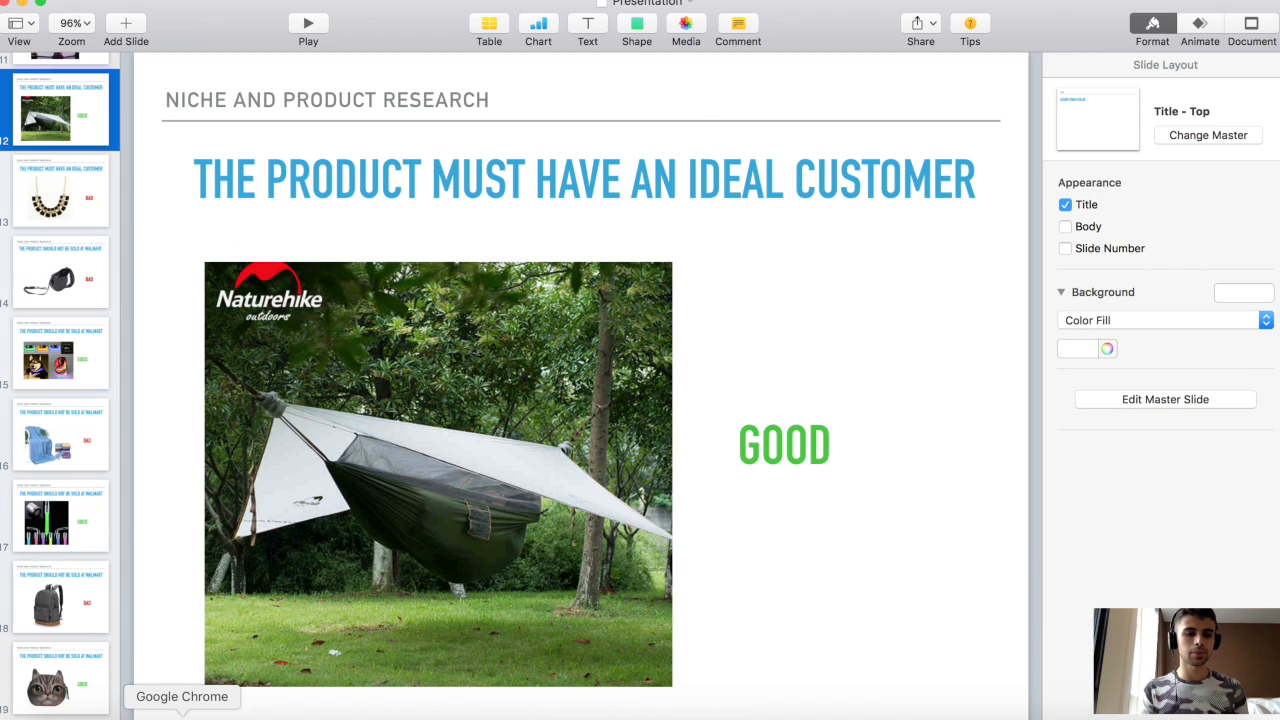
click(182, 714)
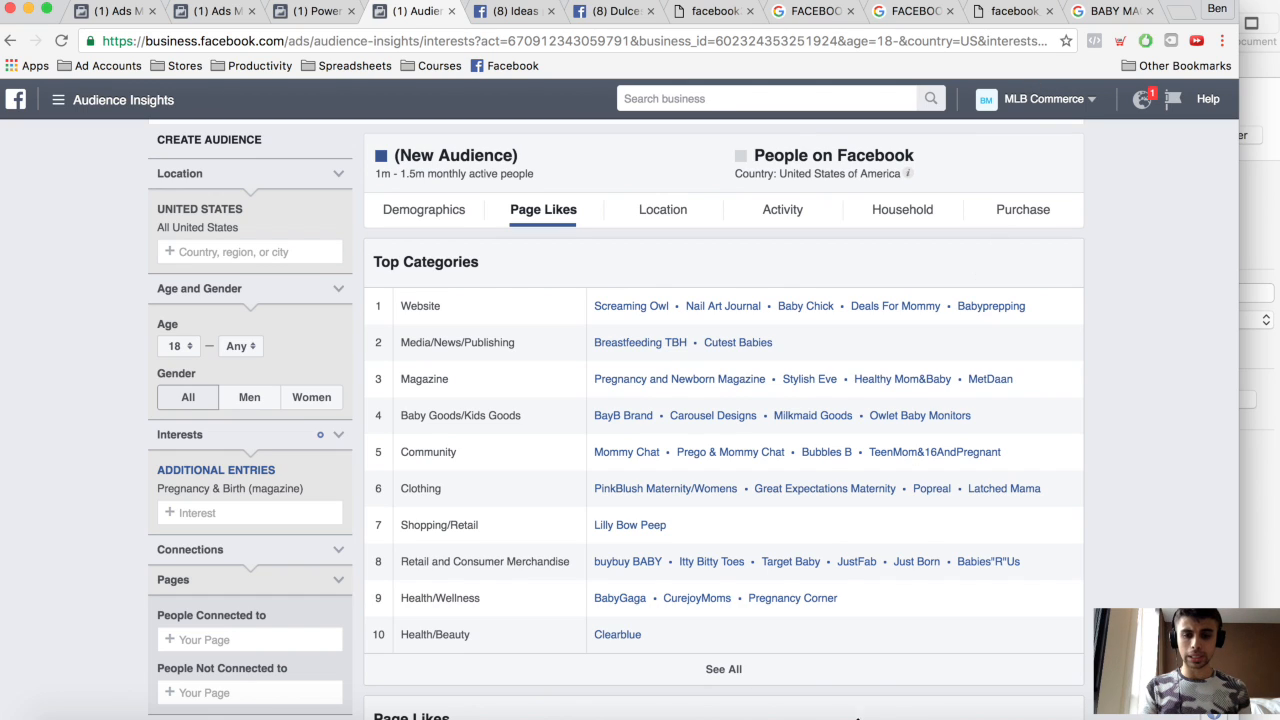
click(850, 712)
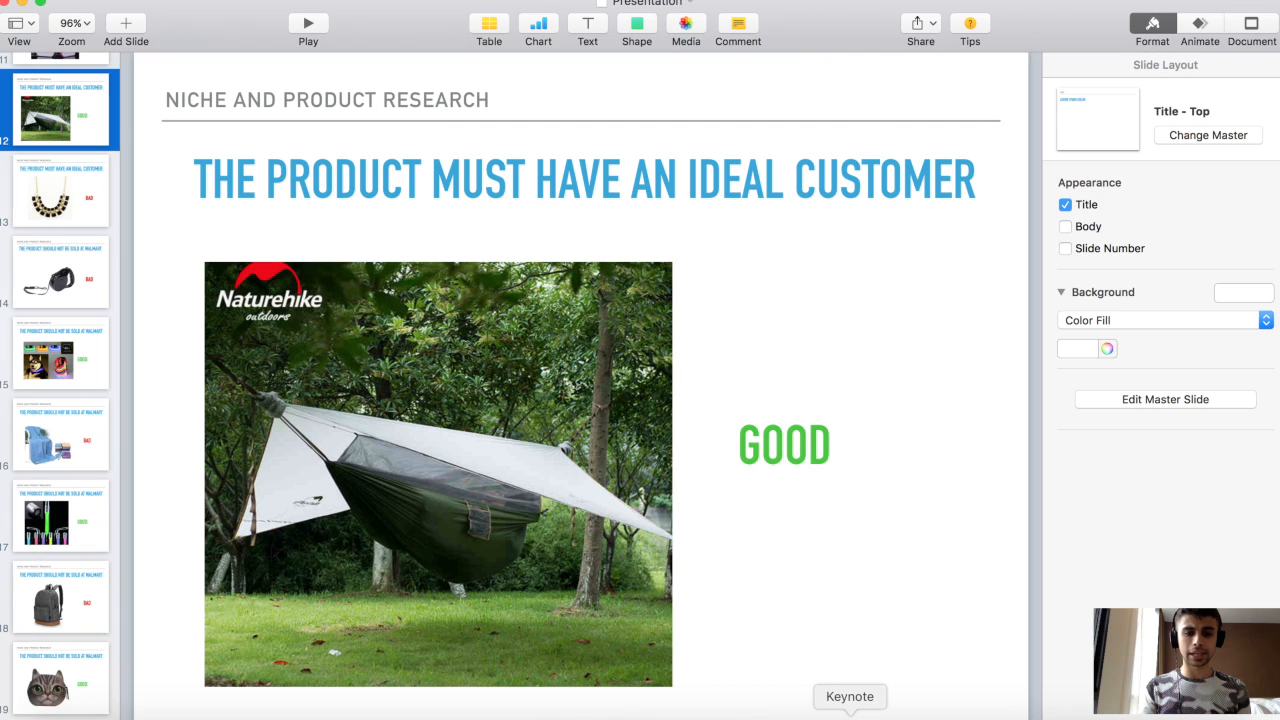
click(22, 5)
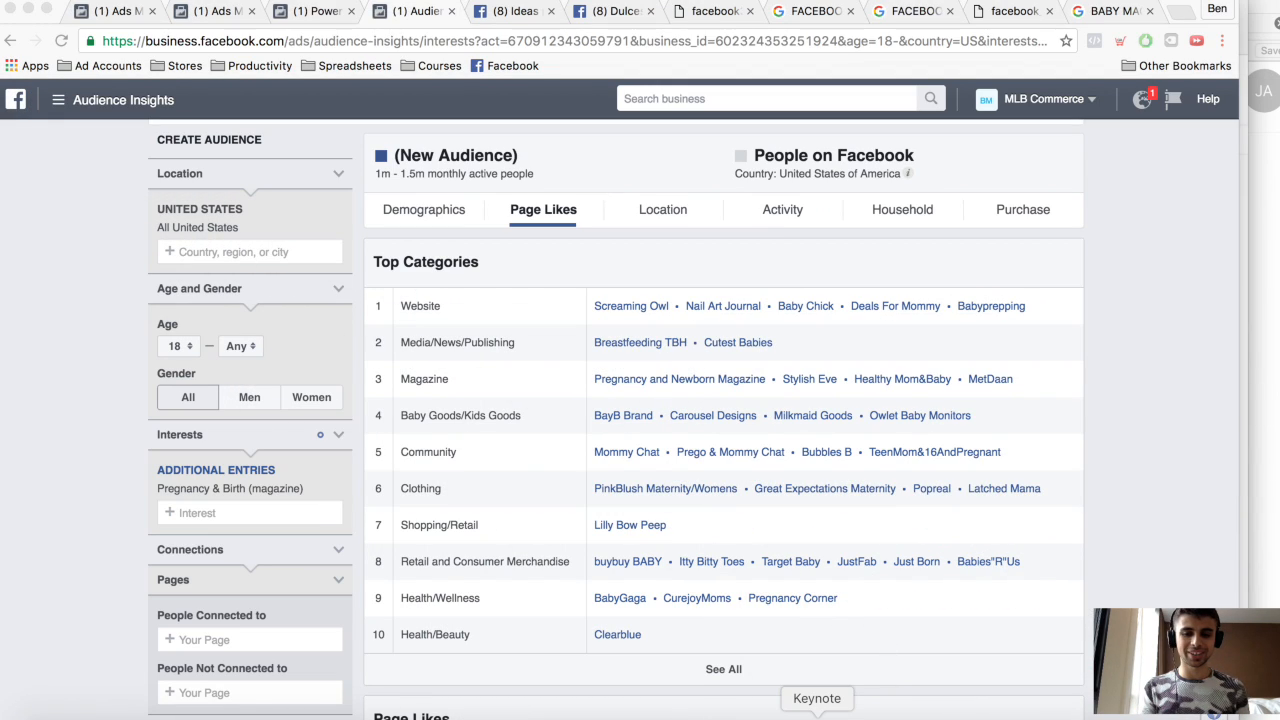
click(829, 714)
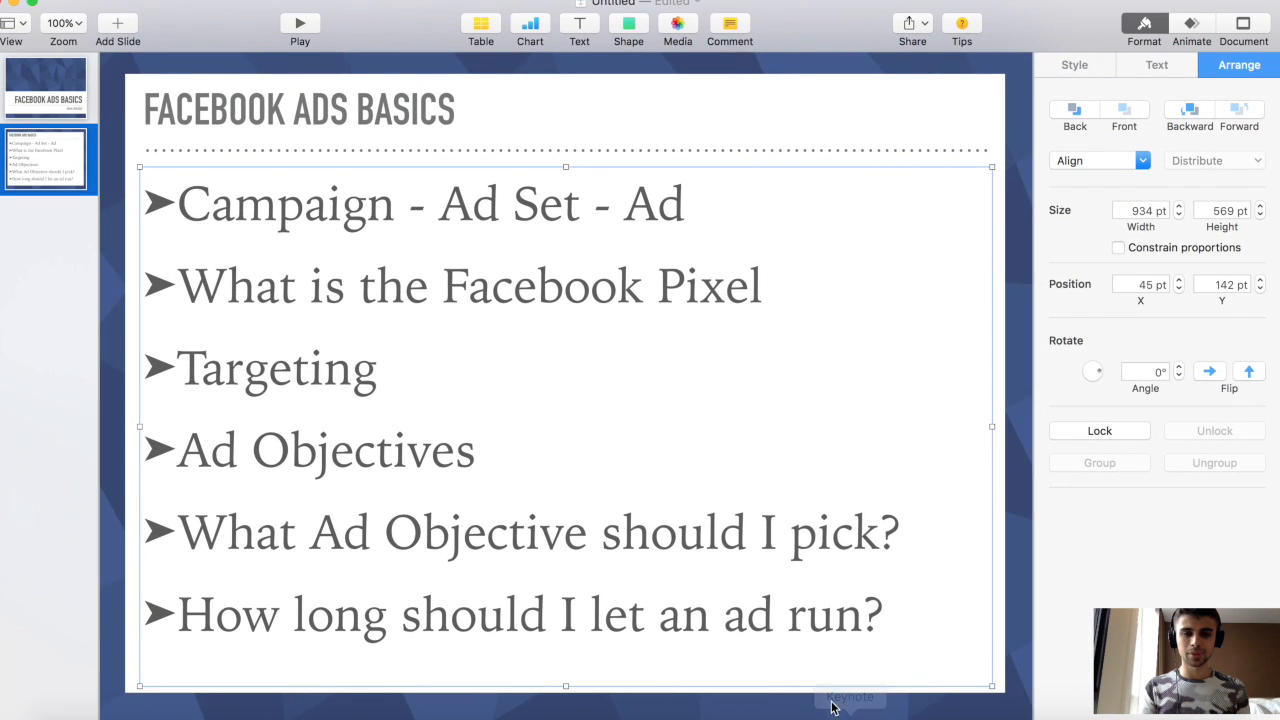